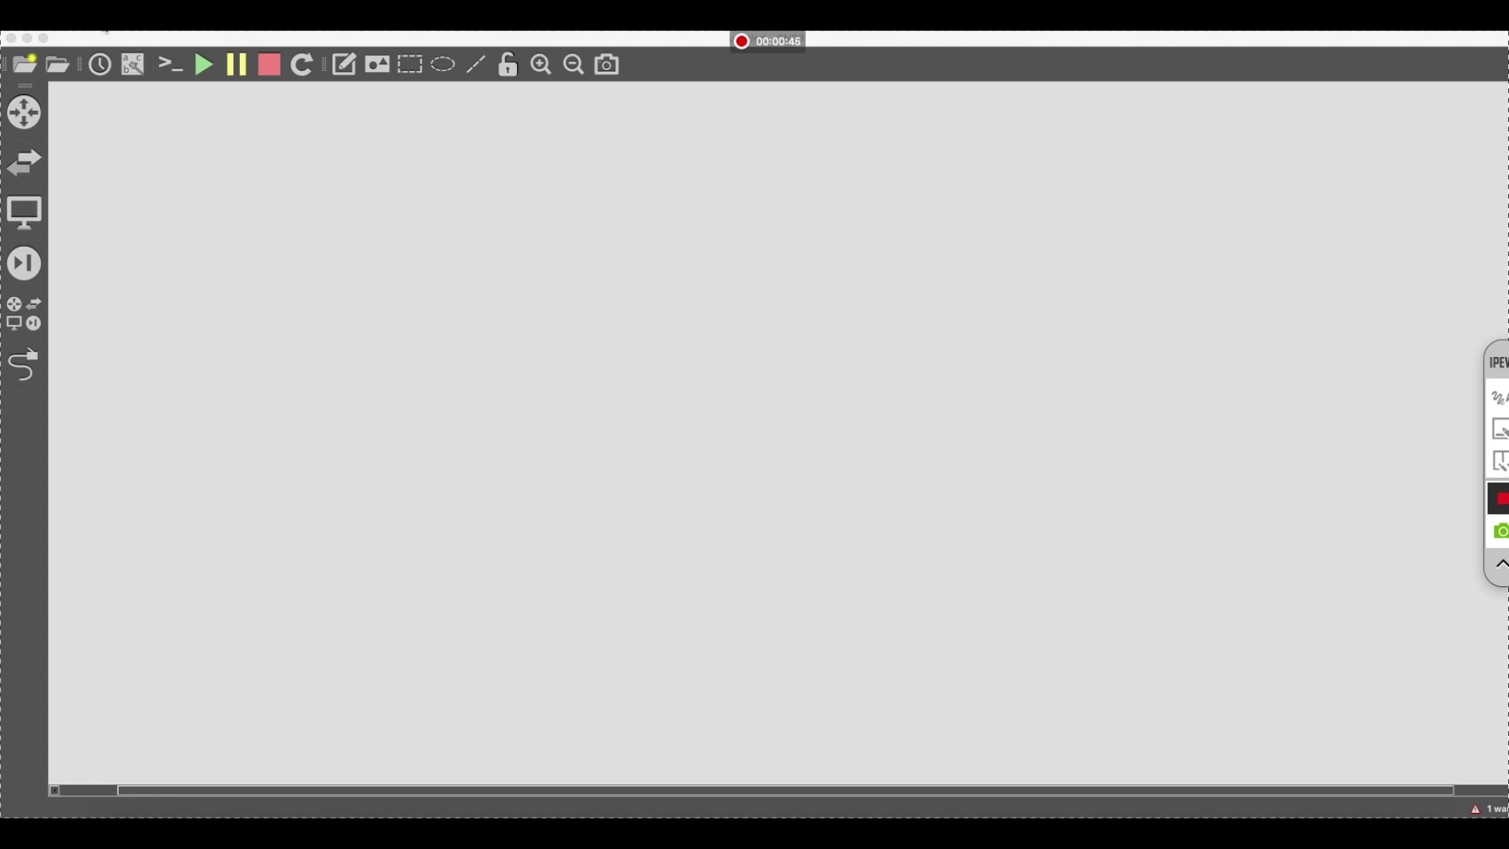
Open GNS3 Preferences at QEMU VMs and start a new QEMU VM template
{"action": "left_click", "coordinate": [75, 18]}
{"action": "left_click", "coordinate": [99, 75]}
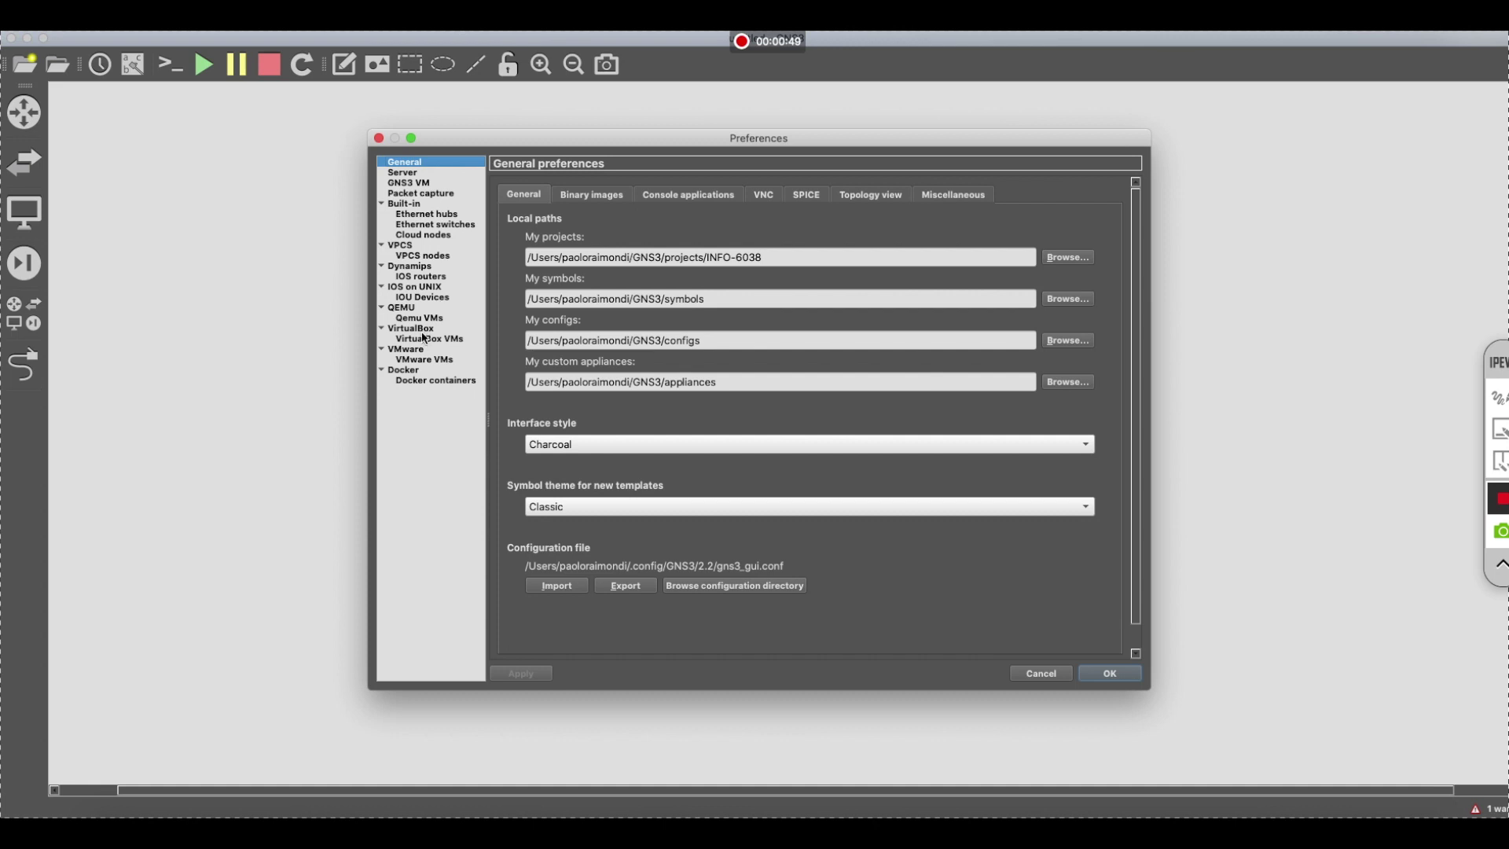
{"action": "left_click", "coordinate": [421, 319]}
{"action": "left_click", "coordinate": [720, 645]}
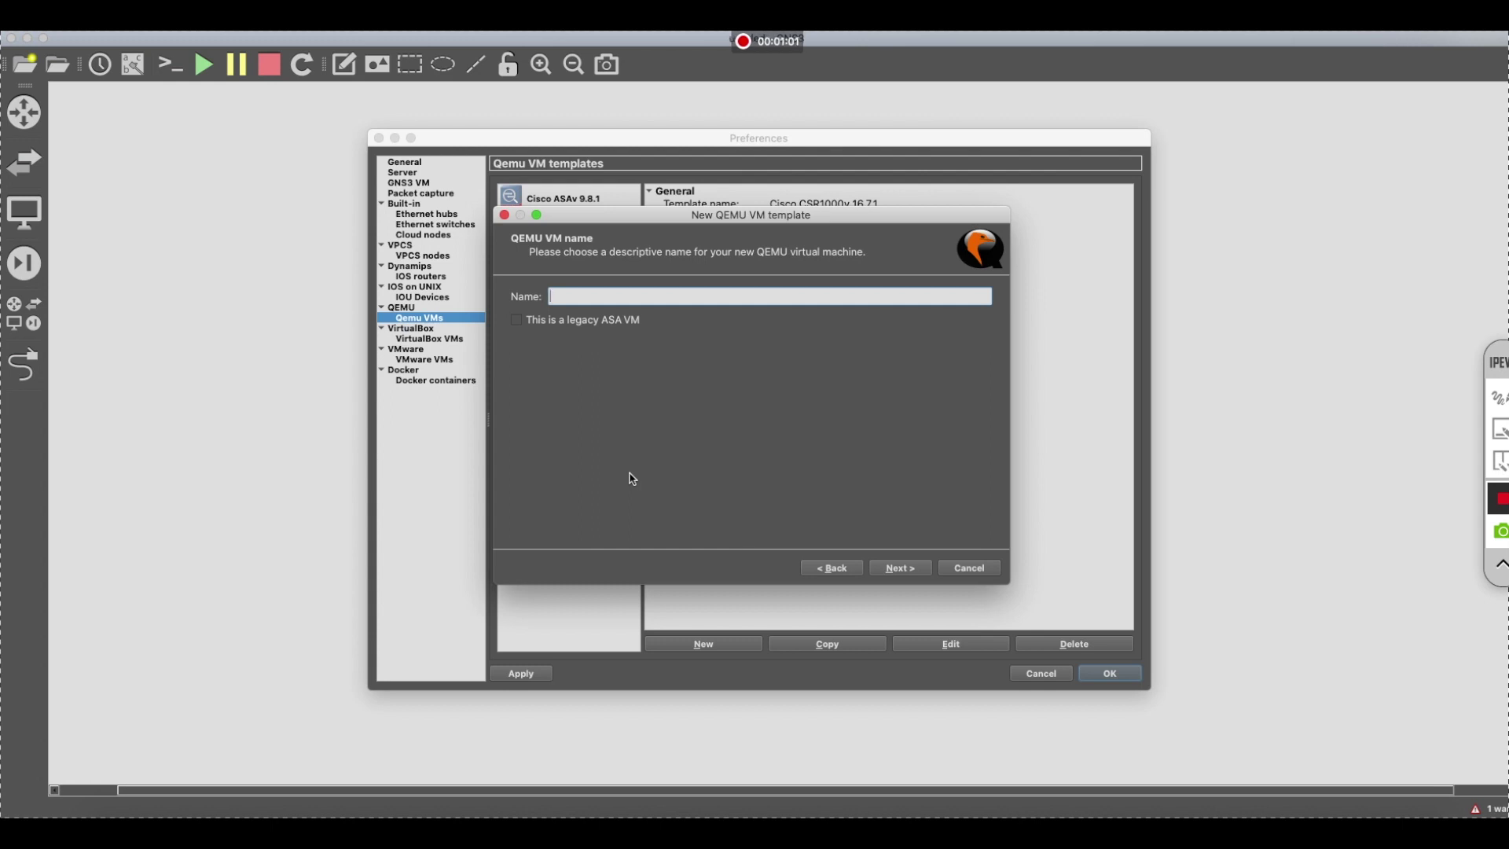
{"action": "mouse_move", "coordinate": [820, 814]}
Name the template 'Cisco ASA' and give it 2048 MB of RAM
{"action": "type", "text": "Cisco ASA"}
{"action": "left_click", "coordinate": [900, 568]}
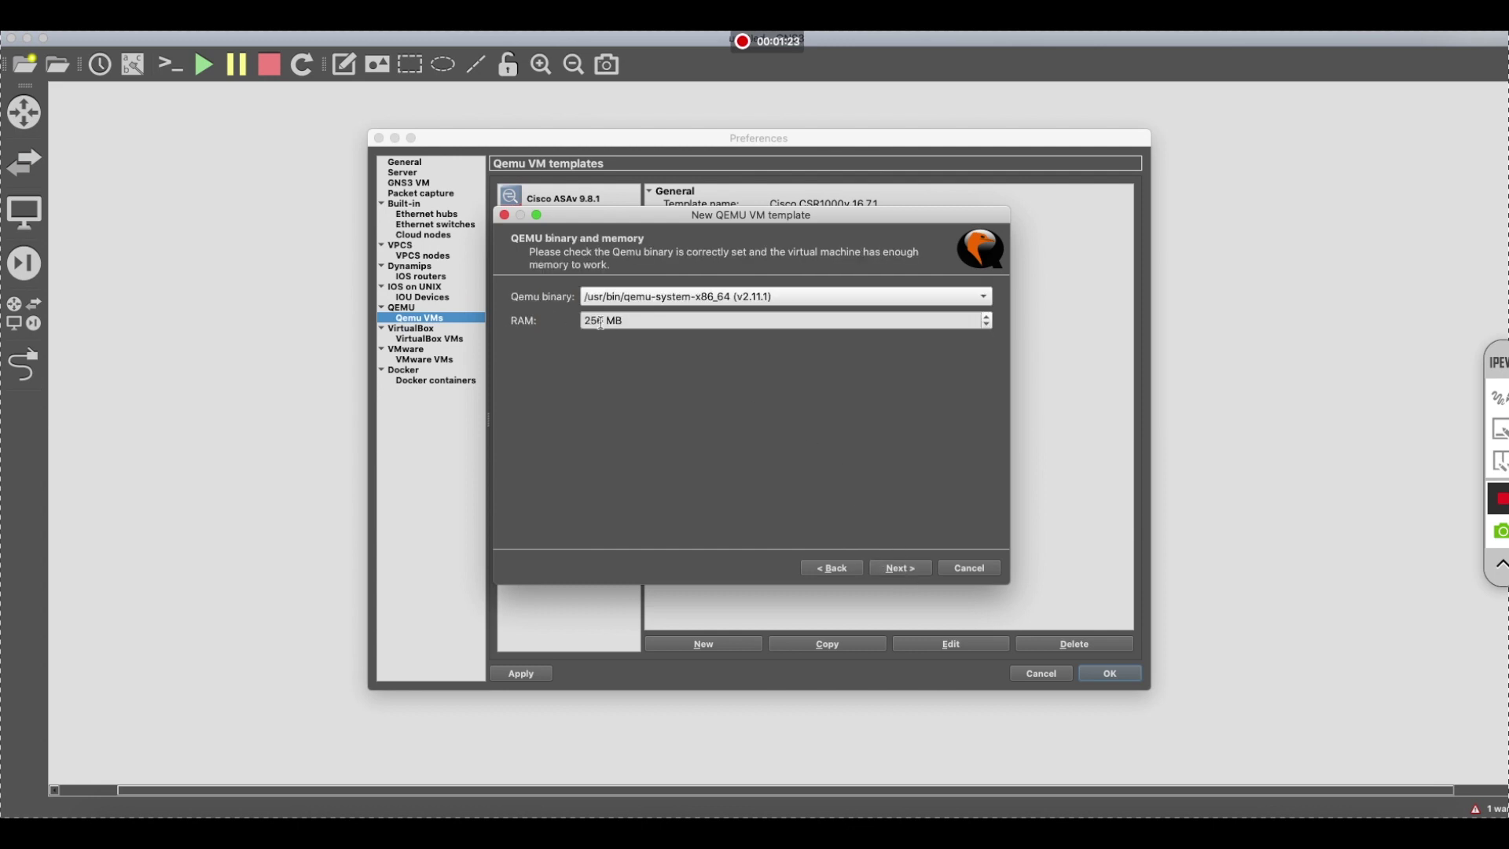
{"action": "left_click_drag", "start_coordinate": [600, 323], "coordinate": [558, 325]}
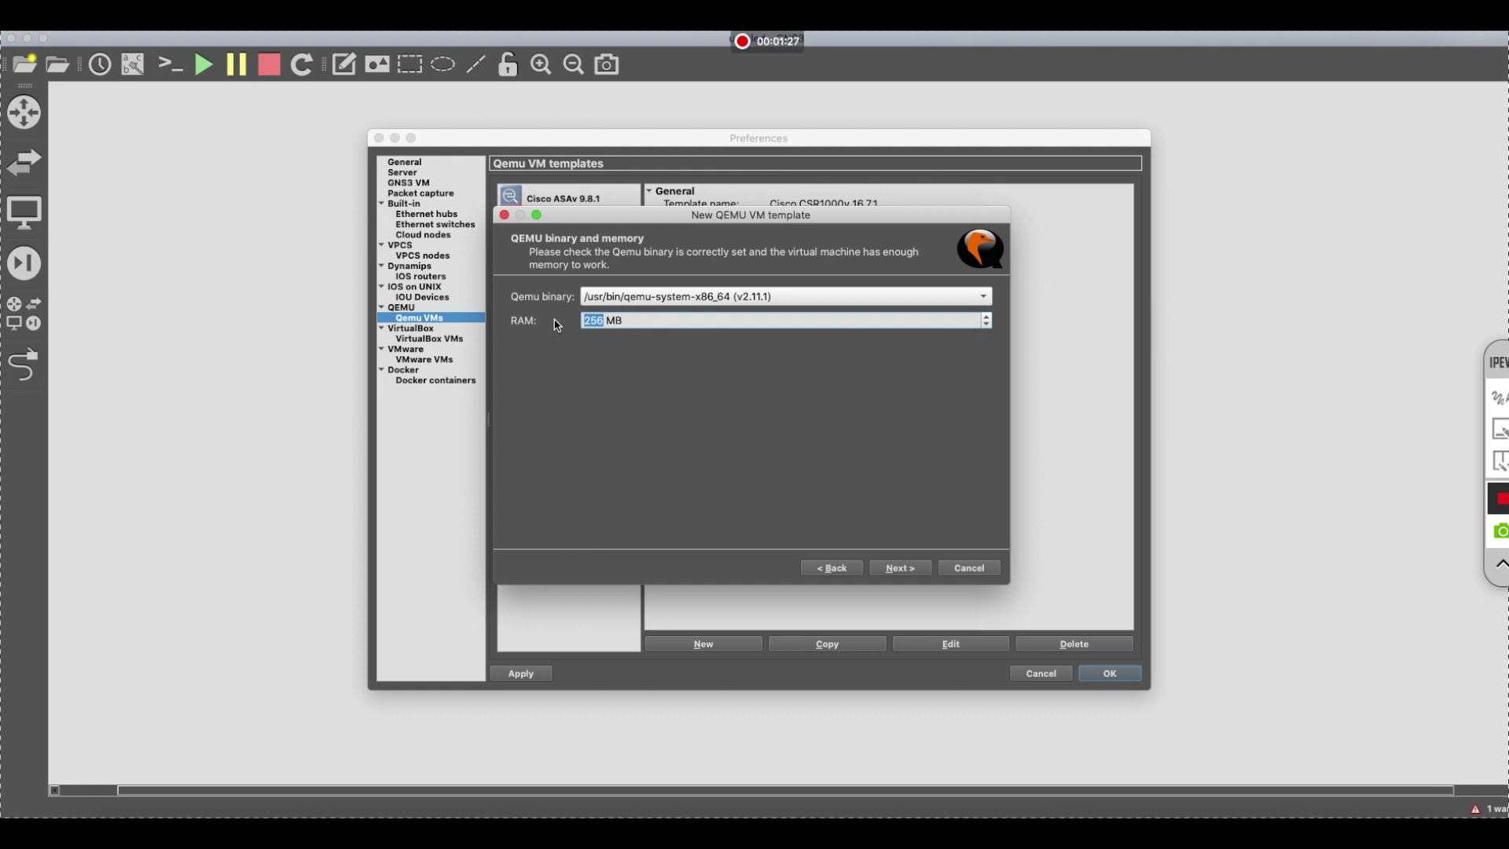
{"action": "type", "text": "1024"}
{"action": "key", "text": "BackSpace"}
{"action": "key", "text": "BackSpace"}
{"action": "key", "text": "BackSpace"}
{"action": "key", "text": "BackSpace"}
{"action": "type", "text": "2048"}
{"action": "left_click", "coordinate": [918, 570]}
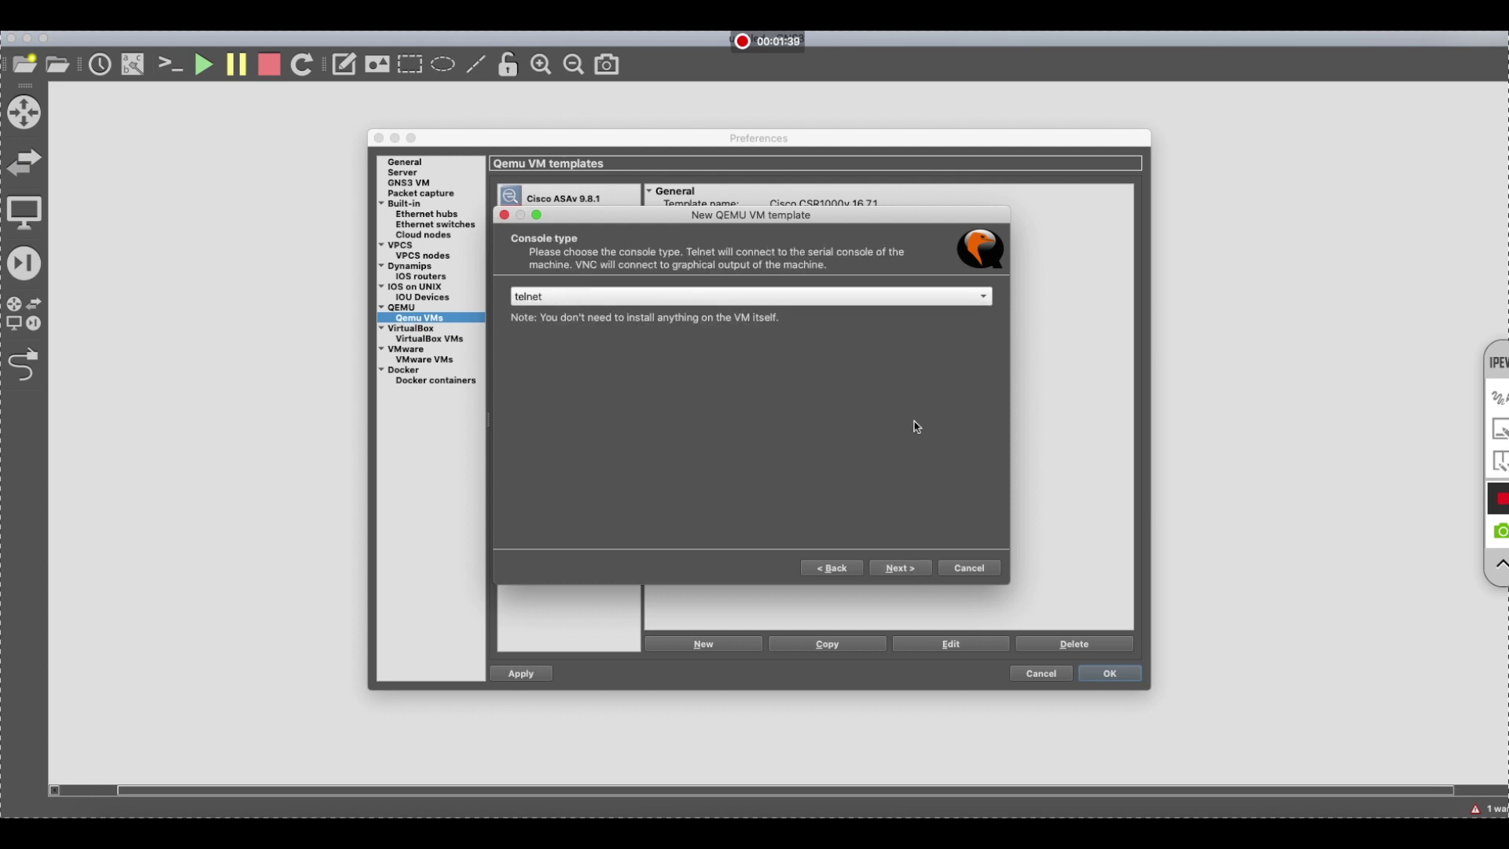
Keep the telnet console, choose asav981.qcow2 as the new disk image, and finish the template
{"action": "left_click", "coordinate": [912, 572]}
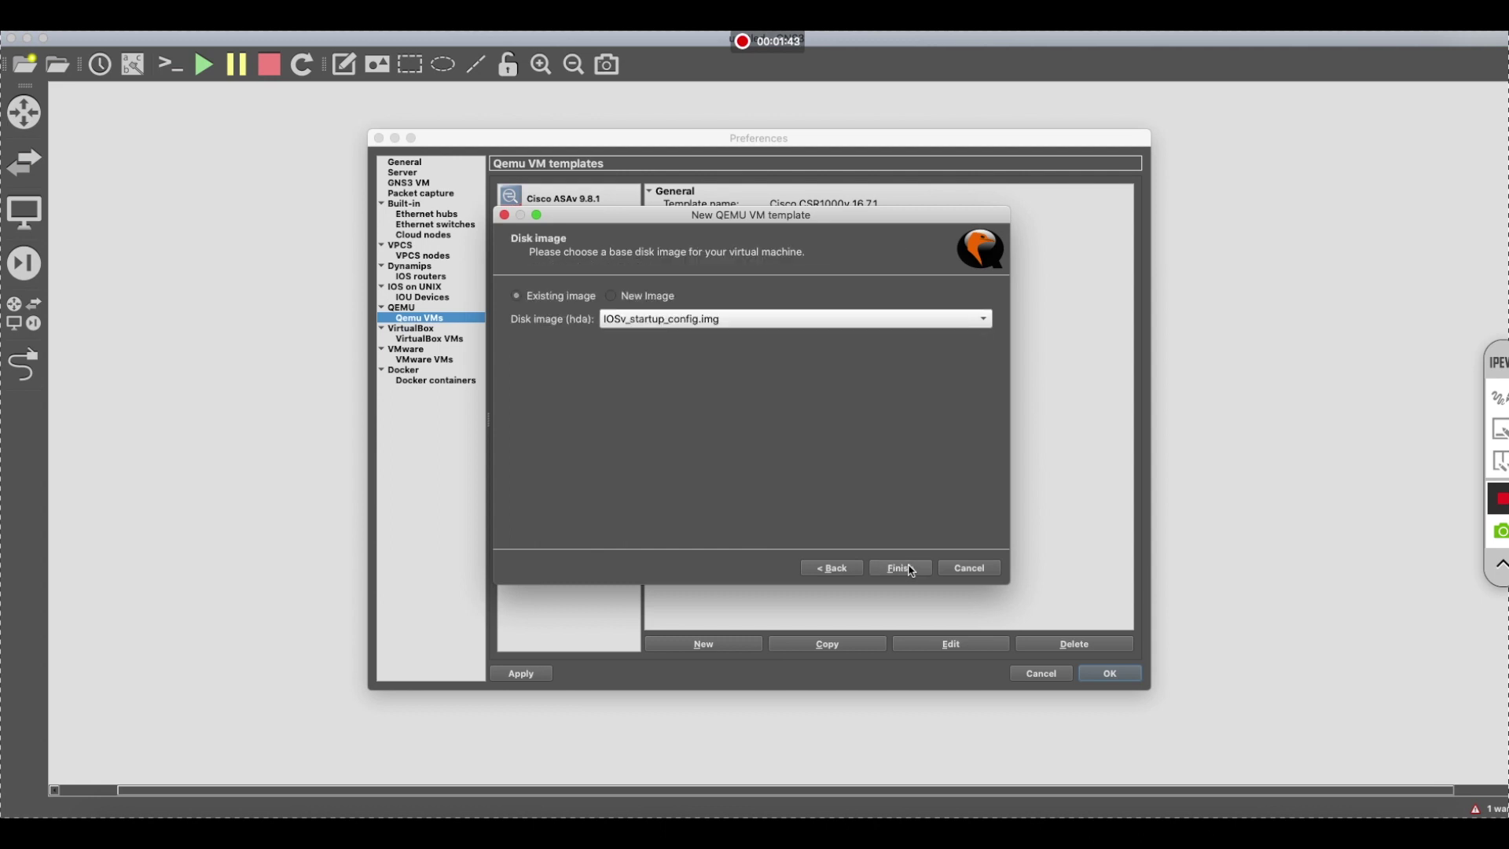
{"action": "left_click", "coordinate": [614, 299]}
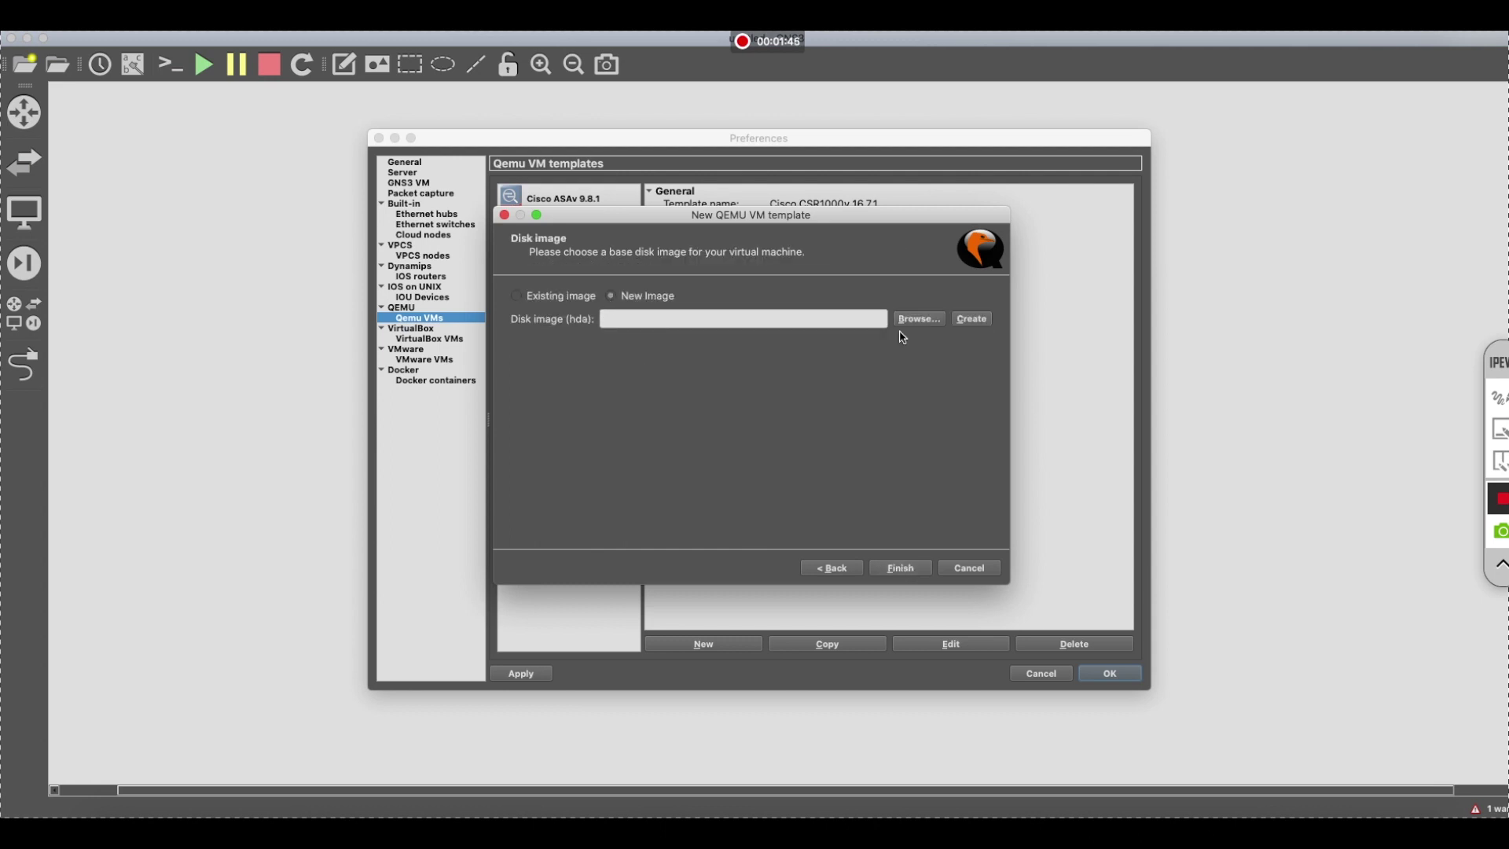
{"action": "left_click", "coordinate": [912, 319]}
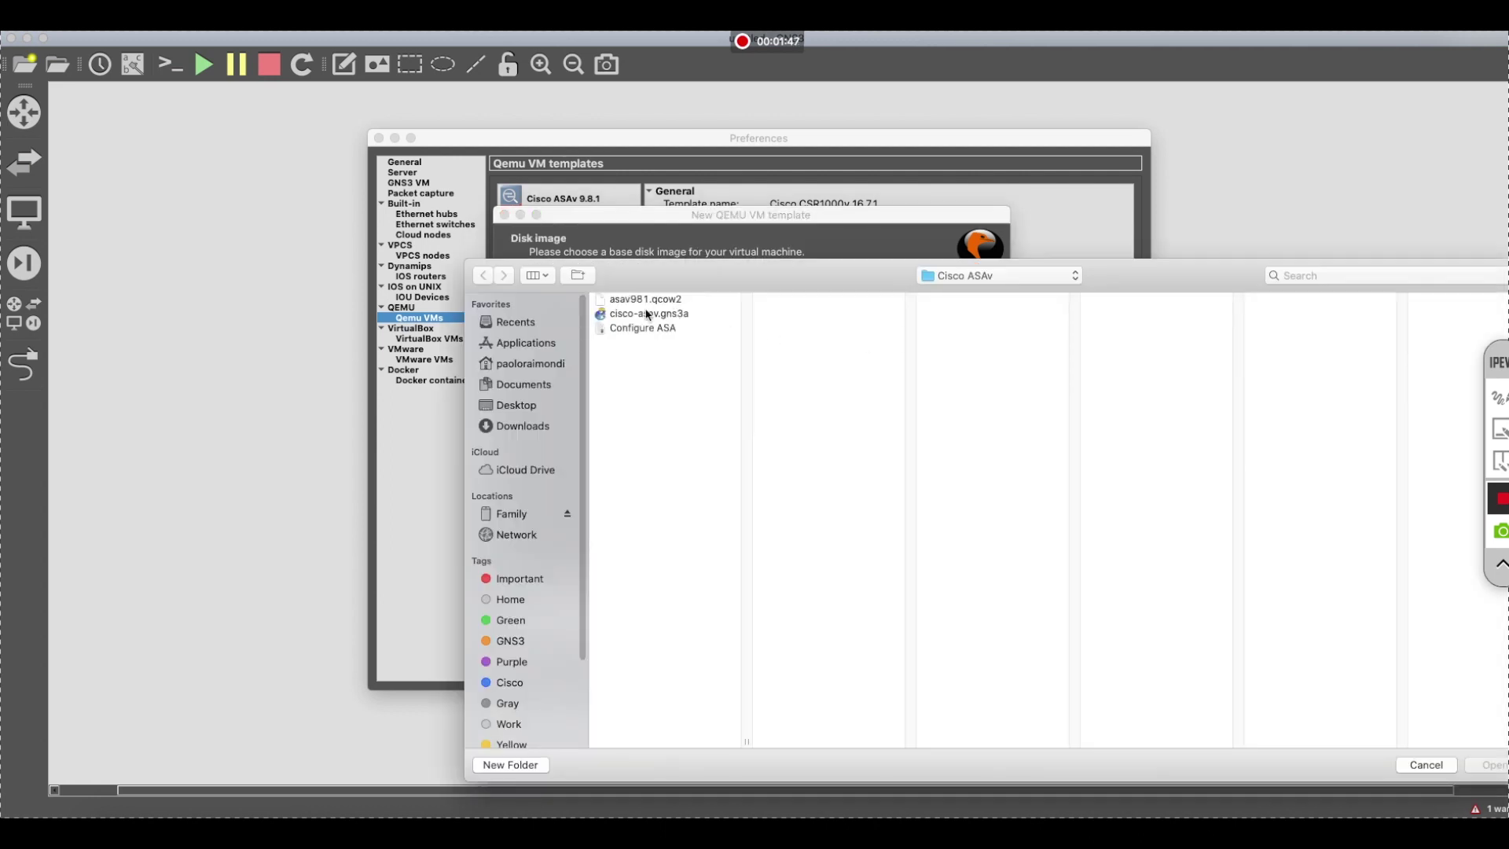
{"action": "left_click", "coordinate": [645, 305]}
{"action": "left_click", "coordinate": [1494, 765]}
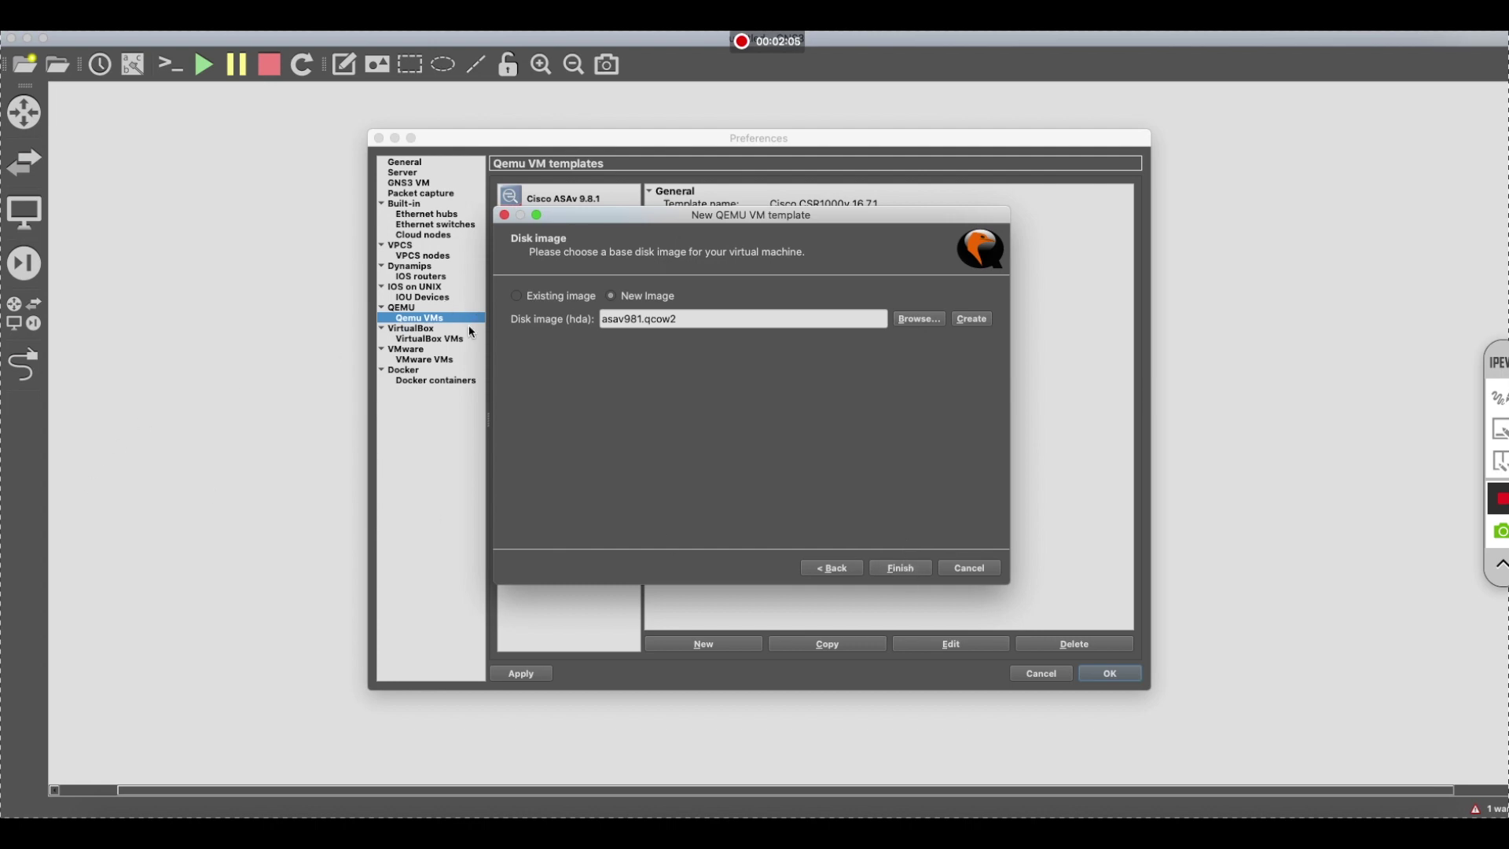
{"action": "left_click", "coordinate": [901, 569]}
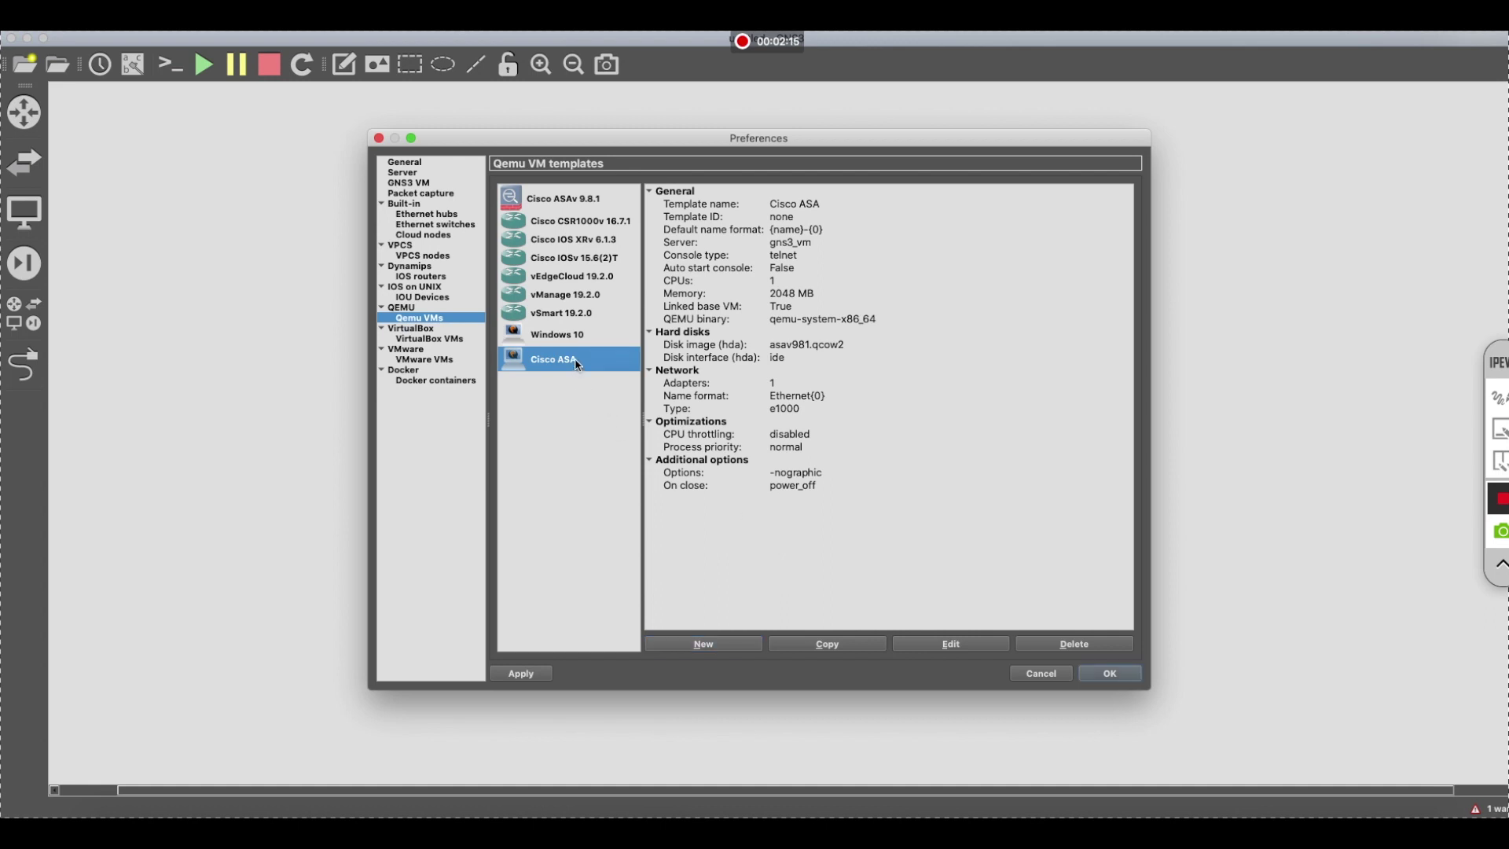
Give the Cisco ASA template the Classic asa symbol
{"action": "left_click", "coordinate": [953, 644]}
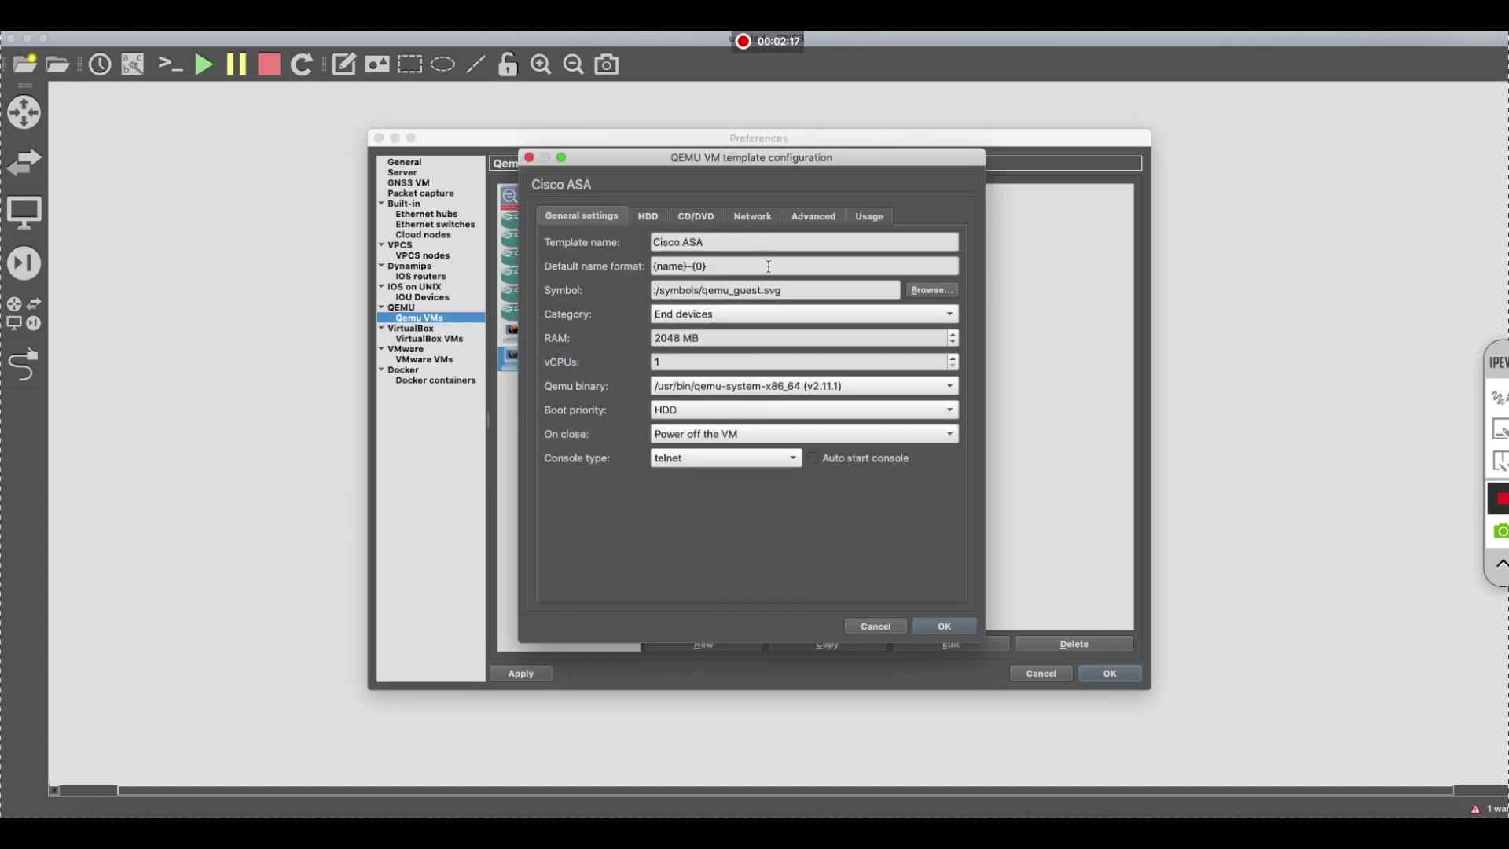
{"action": "left_click", "coordinate": [932, 290]}
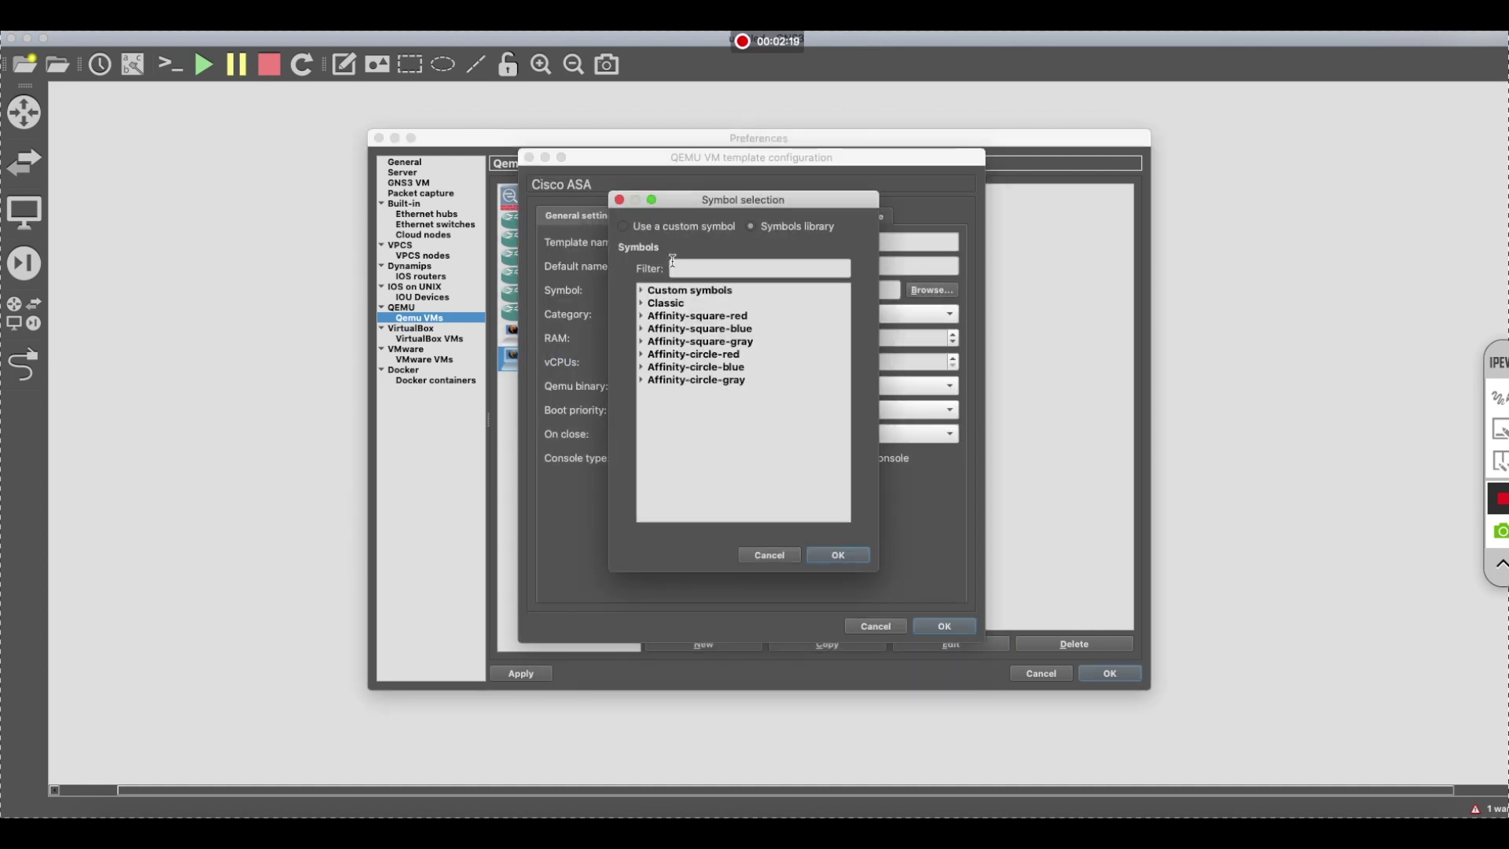
{"action": "left_click", "coordinate": [641, 302]}
{"action": "scroll", "coordinate": [738, 393], "scroll_direction": "down", "scroll_amount": 10}
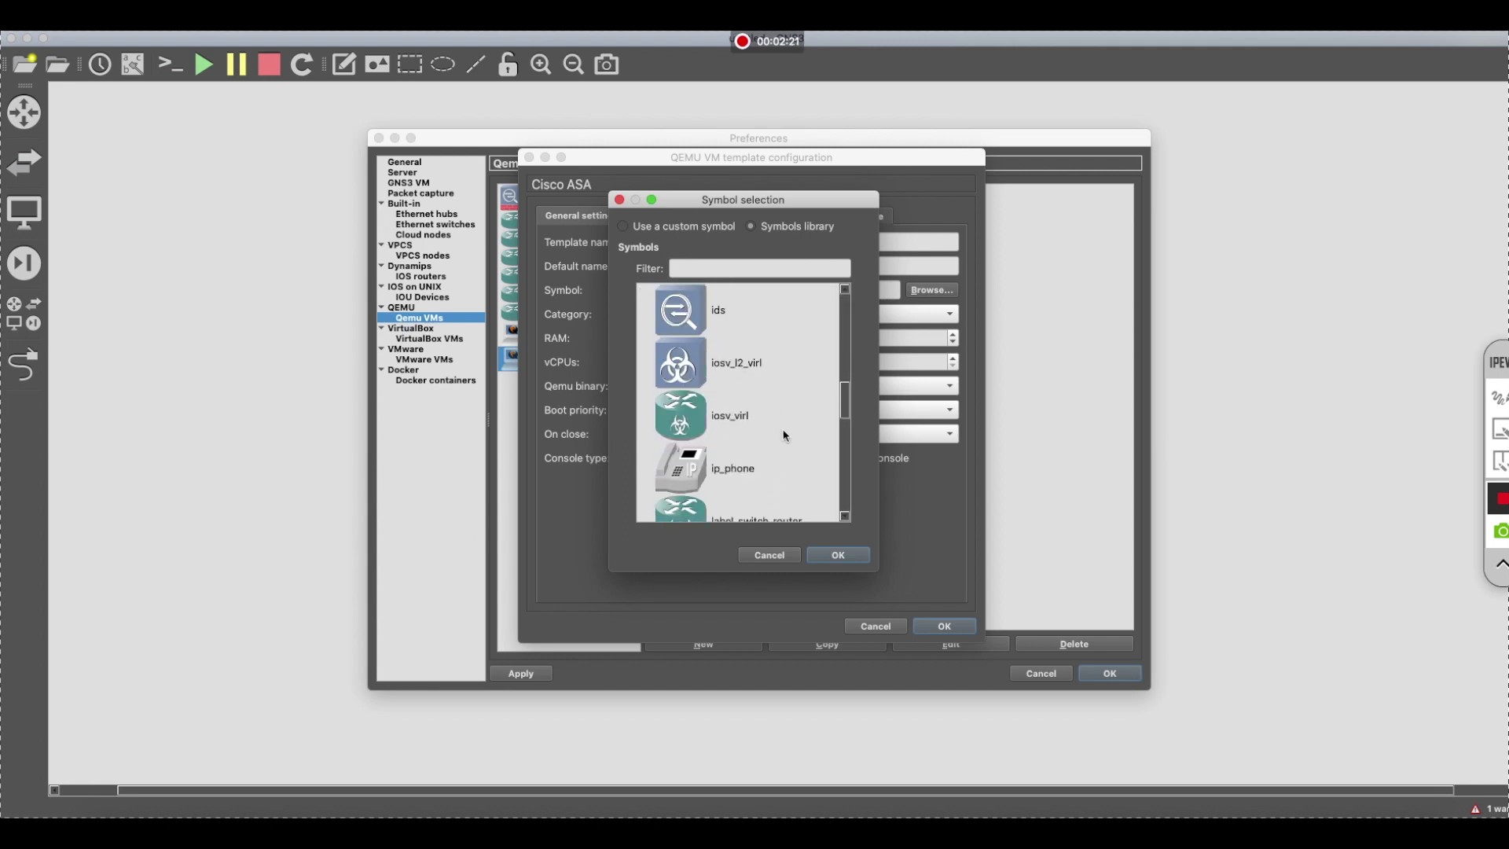
{"action": "left_click_drag", "start_coordinate": [846, 408], "coordinate": [846, 337]}
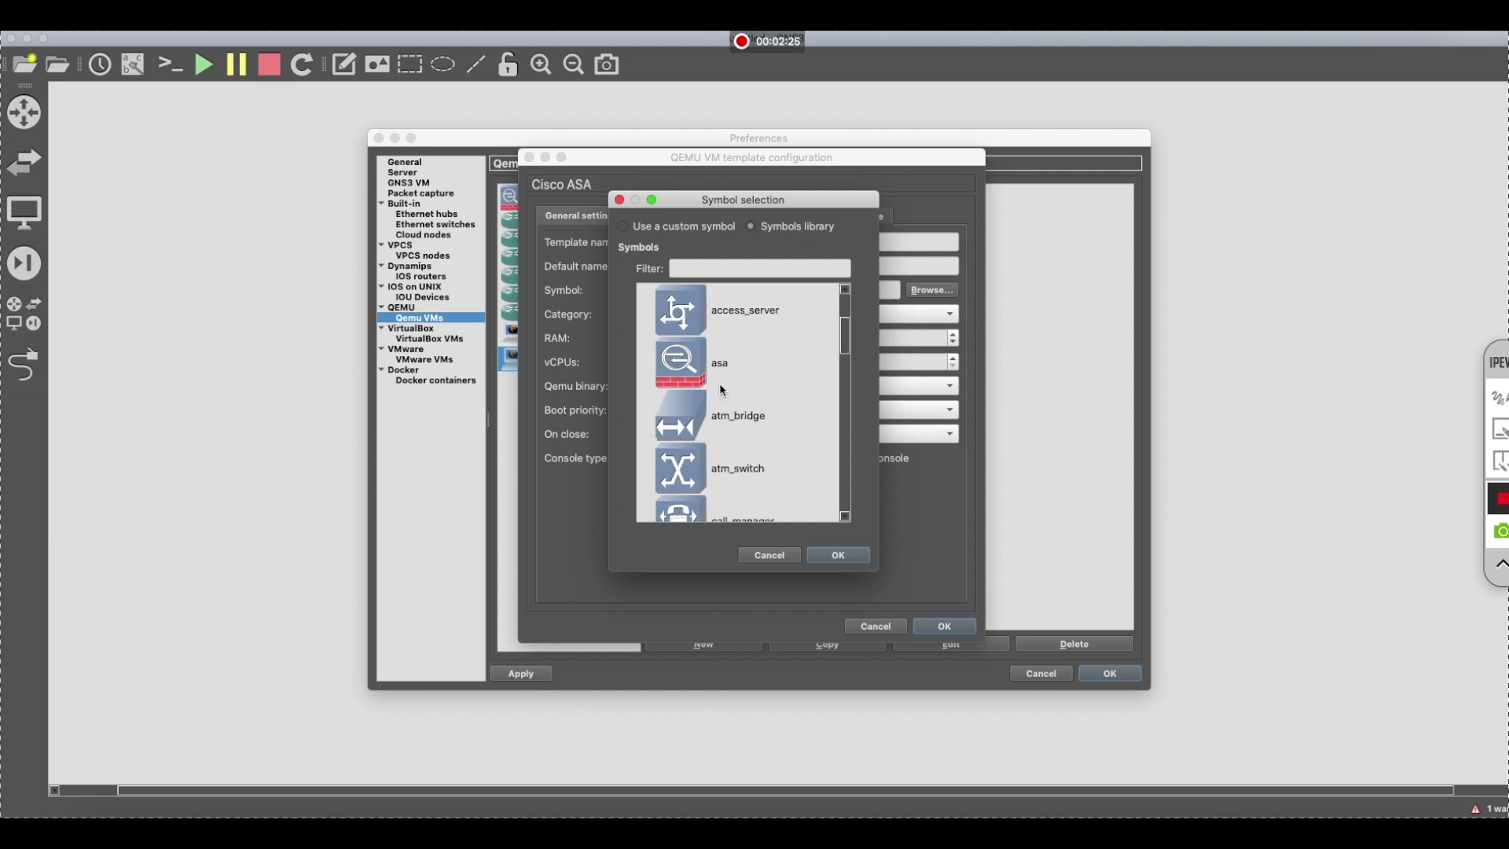
{"action": "left_click", "coordinate": [719, 381]}
{"action": "left_click", "coordinate": [847, 556]}
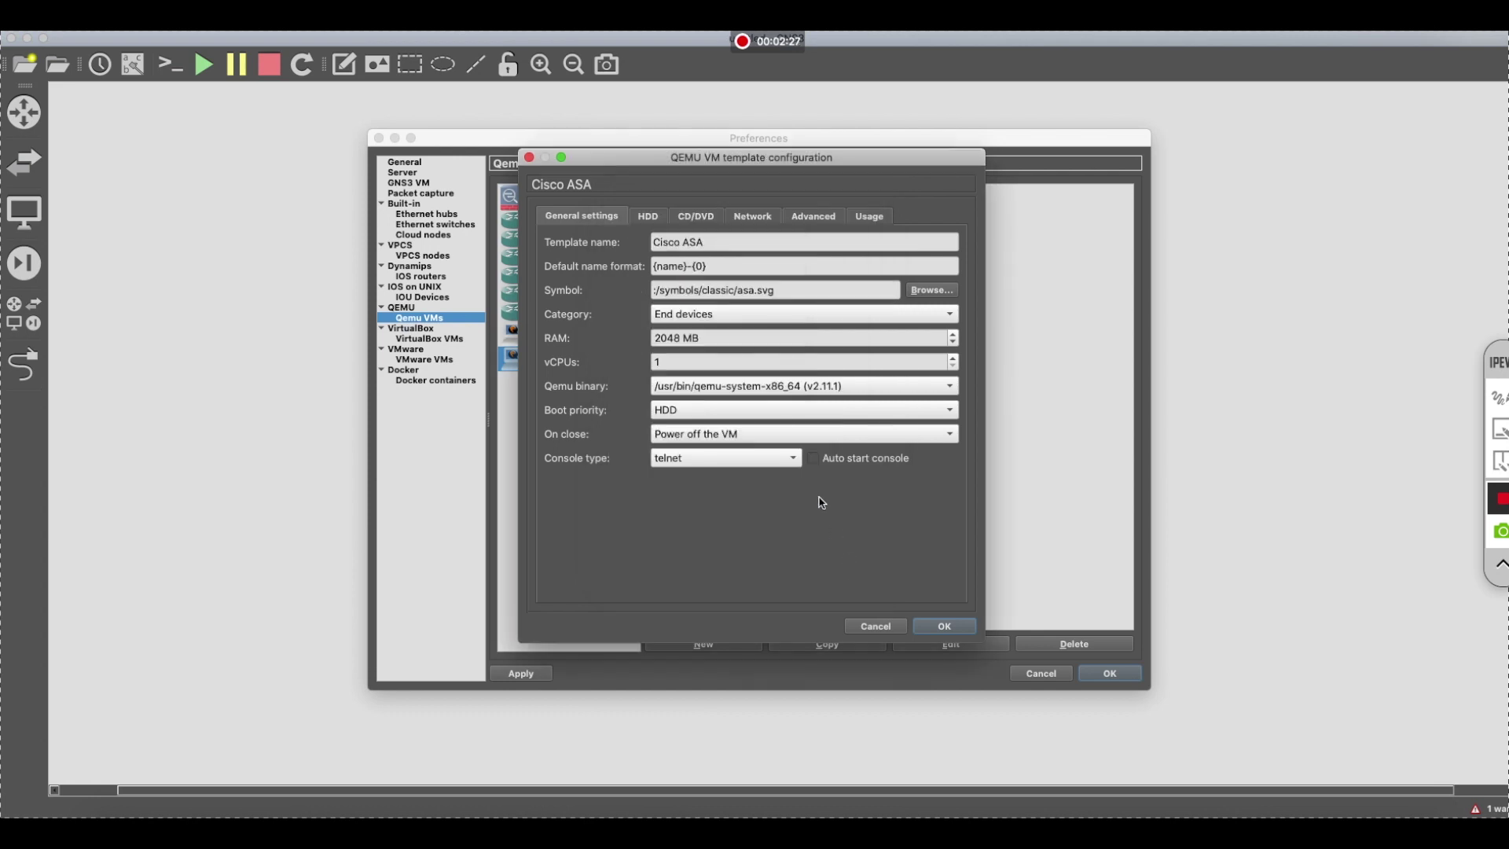
Set the template's category to Security devices and its console type to vnc
{"action": "left_click", "coordinate": [718, 314]}
{"action": "left_click", "coordinate": [711, 334]}
{"action": "left_click", "coordinate": [692, 460]}
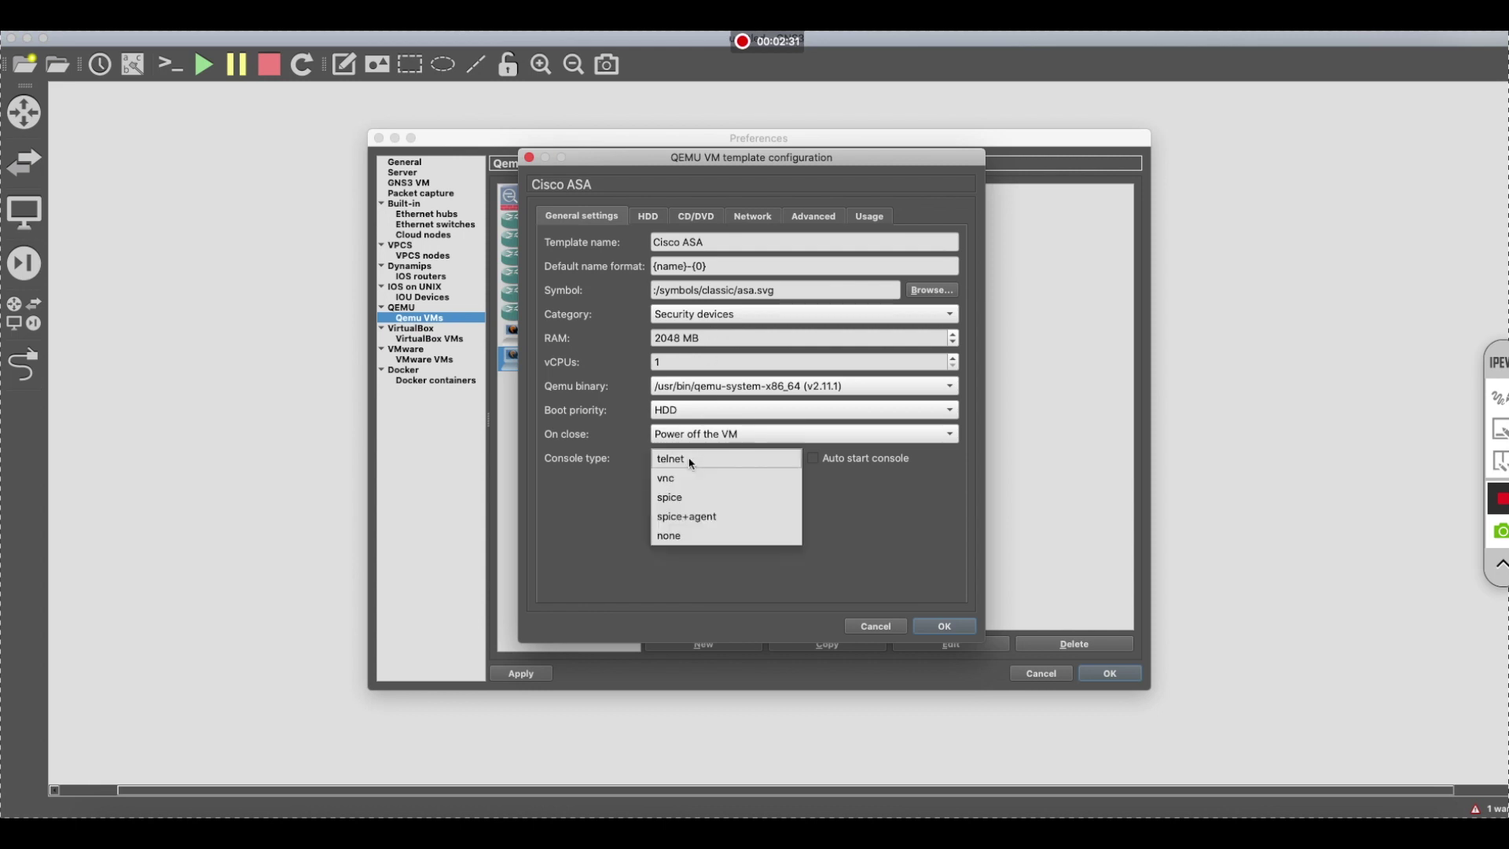
{"action": "left_click", "coordinate": [690, 482]}
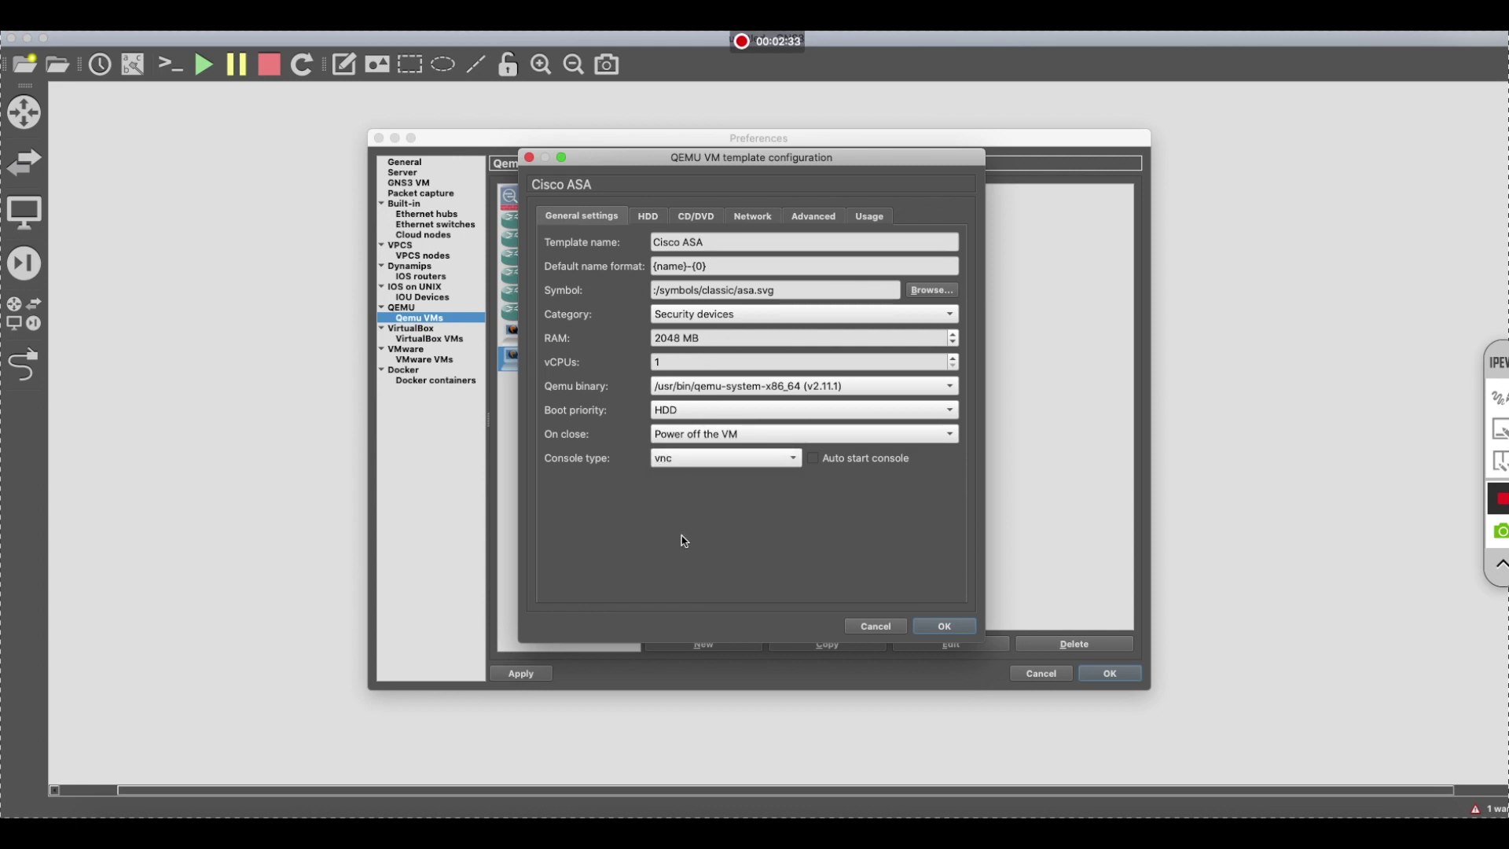
{"action": "left_click", "coordinate": [752, 221]}
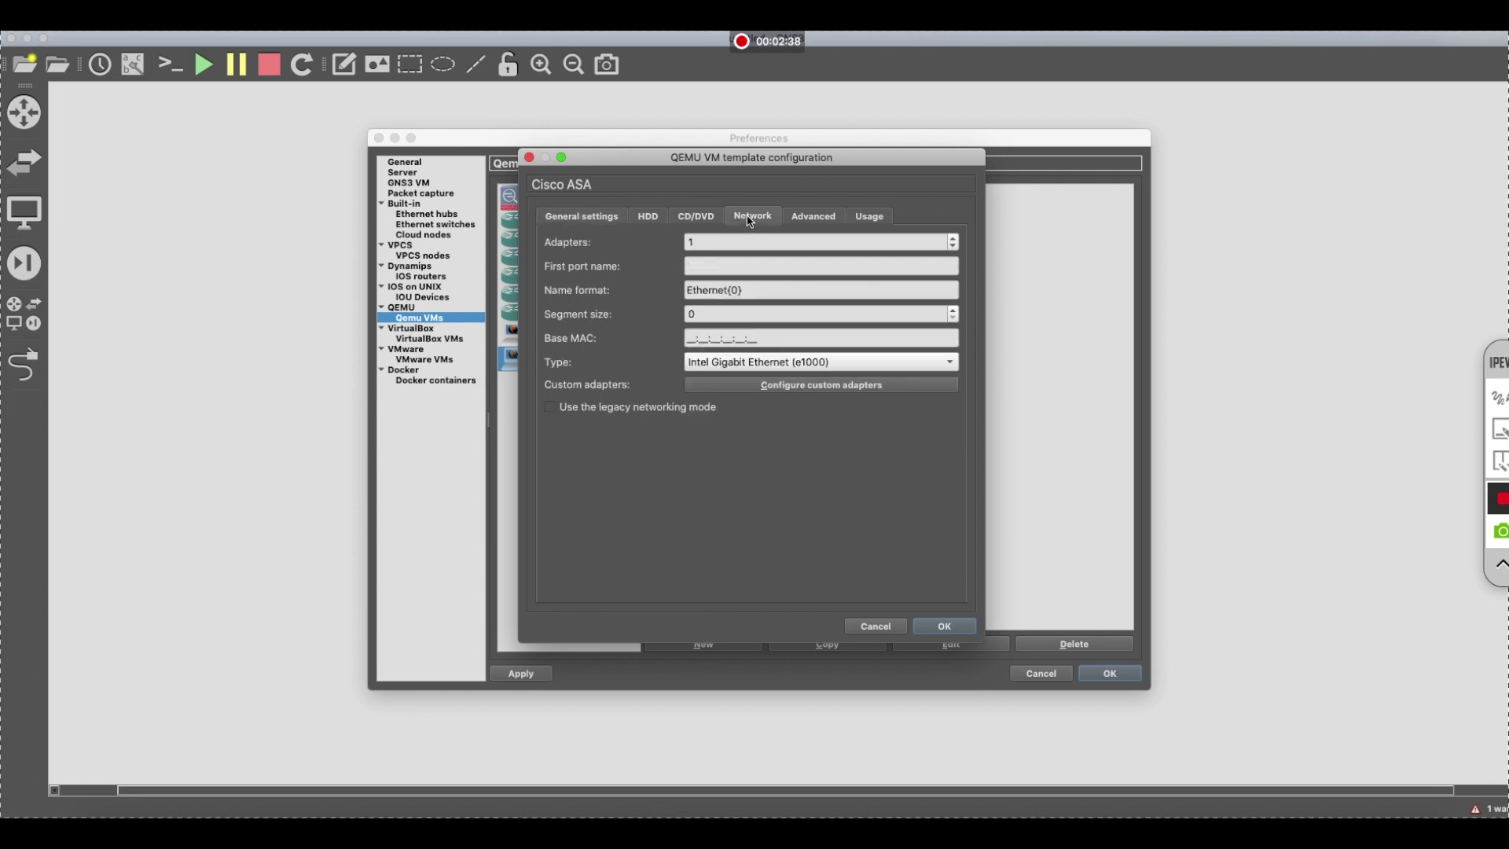
Set first port name Management, name format GigabitEthernet0/{0}, and 8 adapters
{"action": "left_click", "coordinate": [710, 268]}
{"action": "type", "text": "M"}
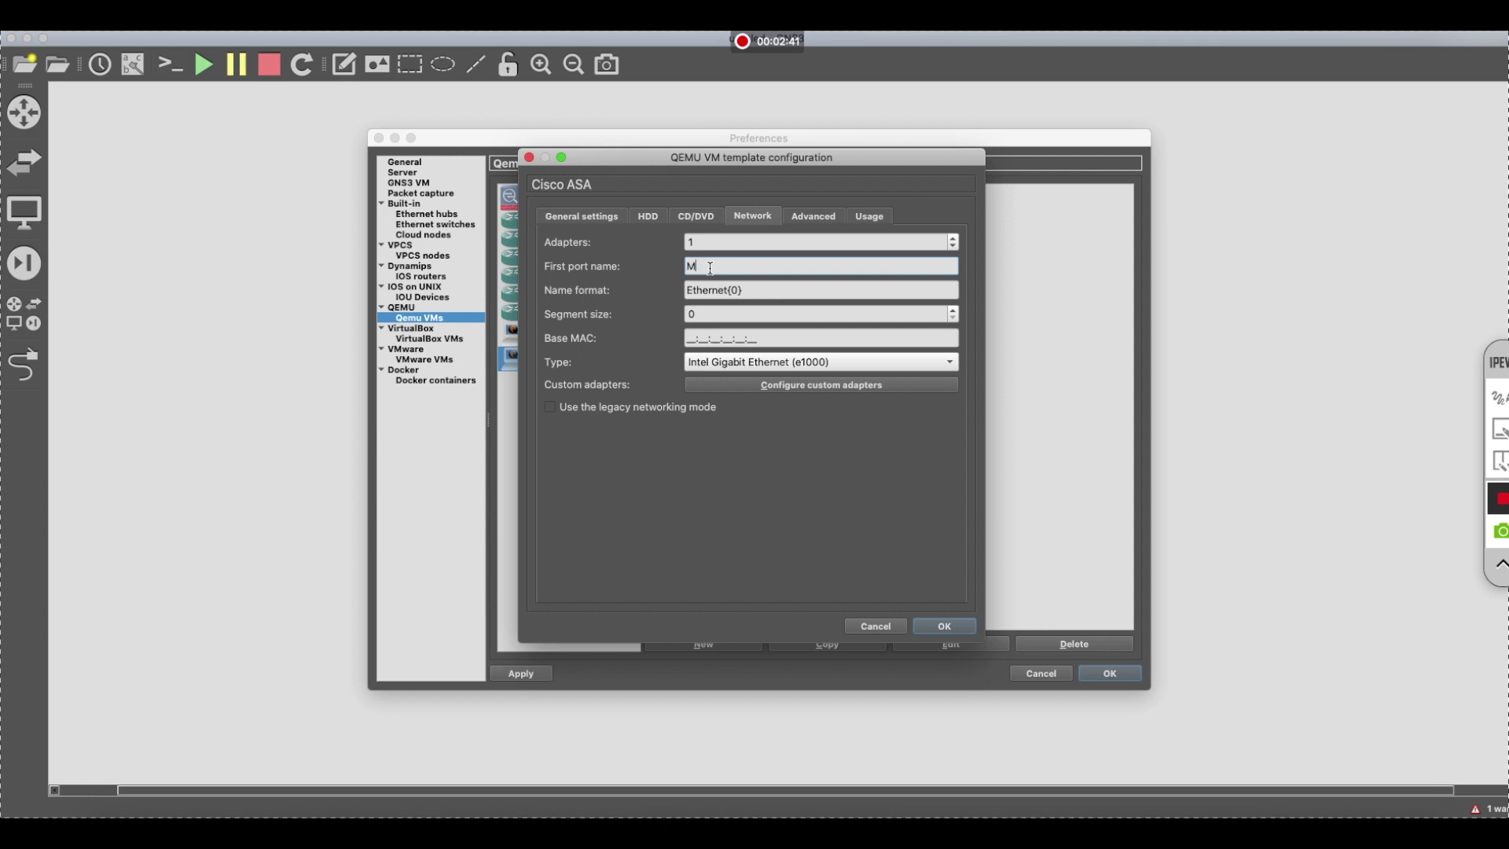
{"action": "type", "text": "anagement"}
{"action": "left_click", "coordinate": [691, 290]}
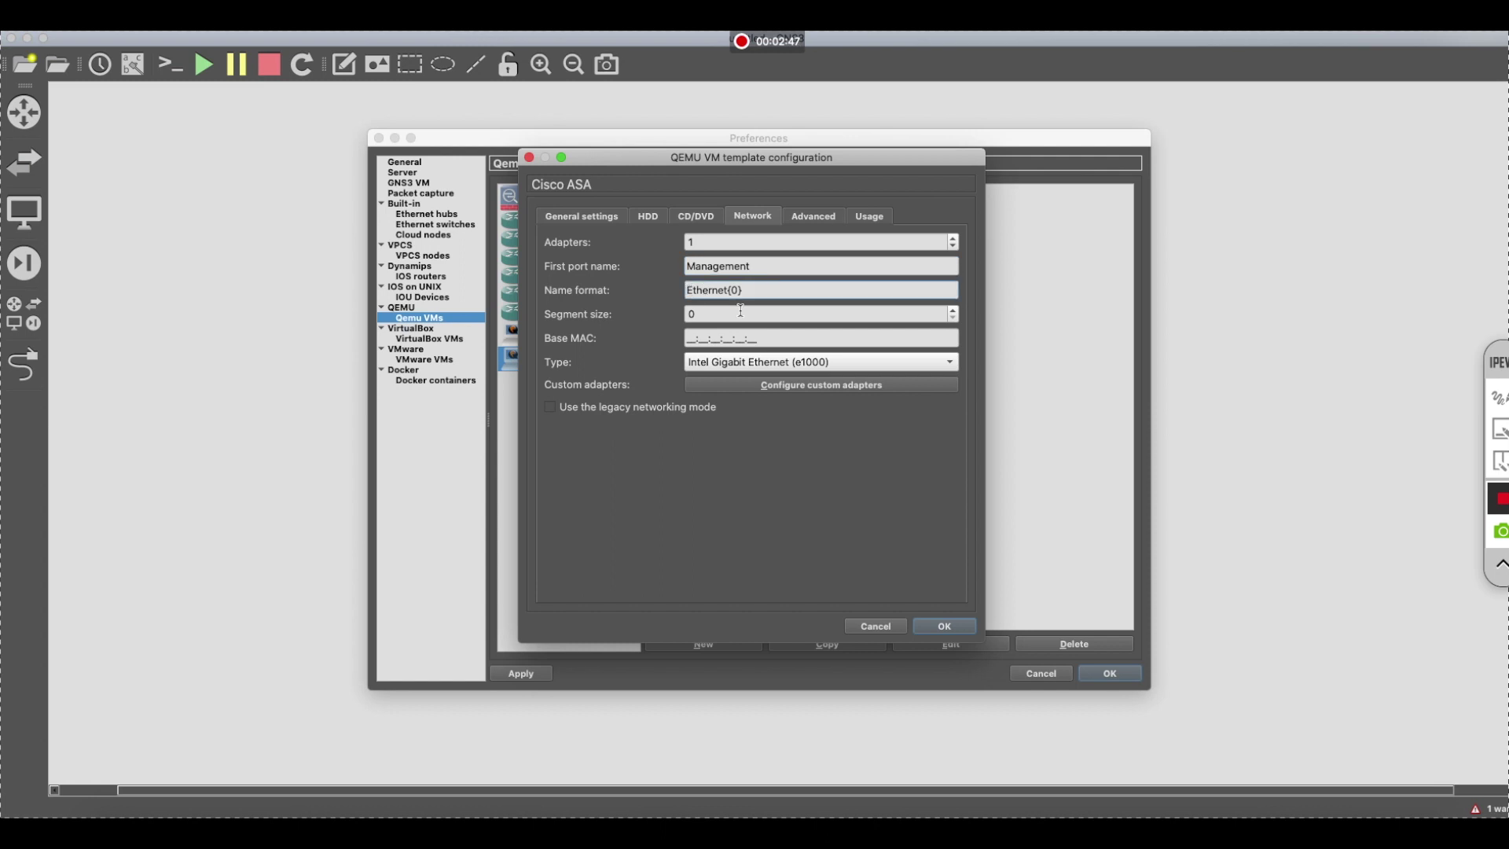
{"action": "type", "text": "GigabitEthernet0/"}
{"action": "double_click", "coordinate": [701, 241]}
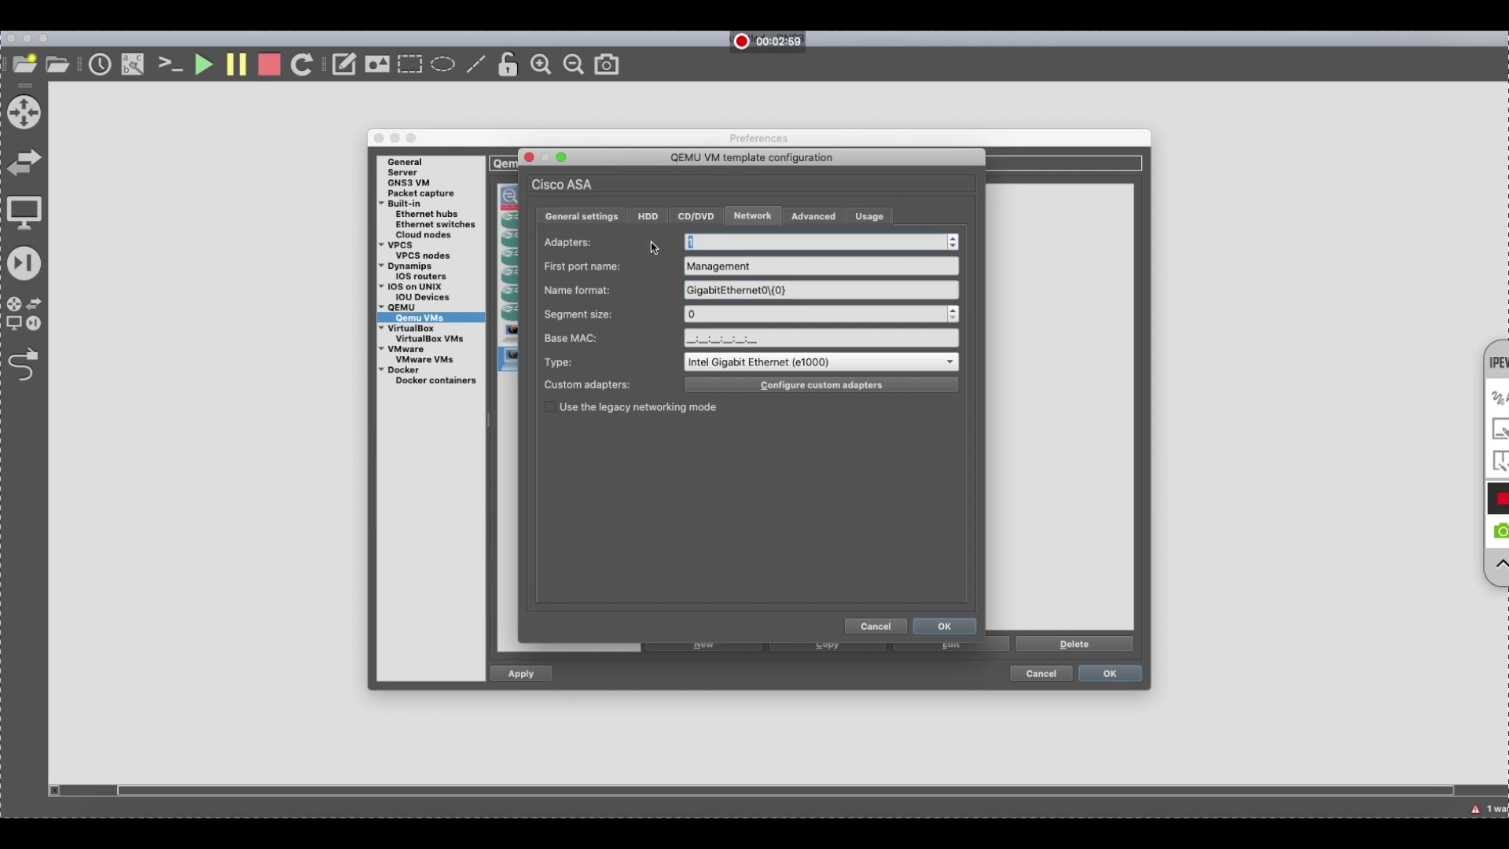
{"action": "type", "text": "8"}
{"action": "left_click", "coordinate": [814, 220]}
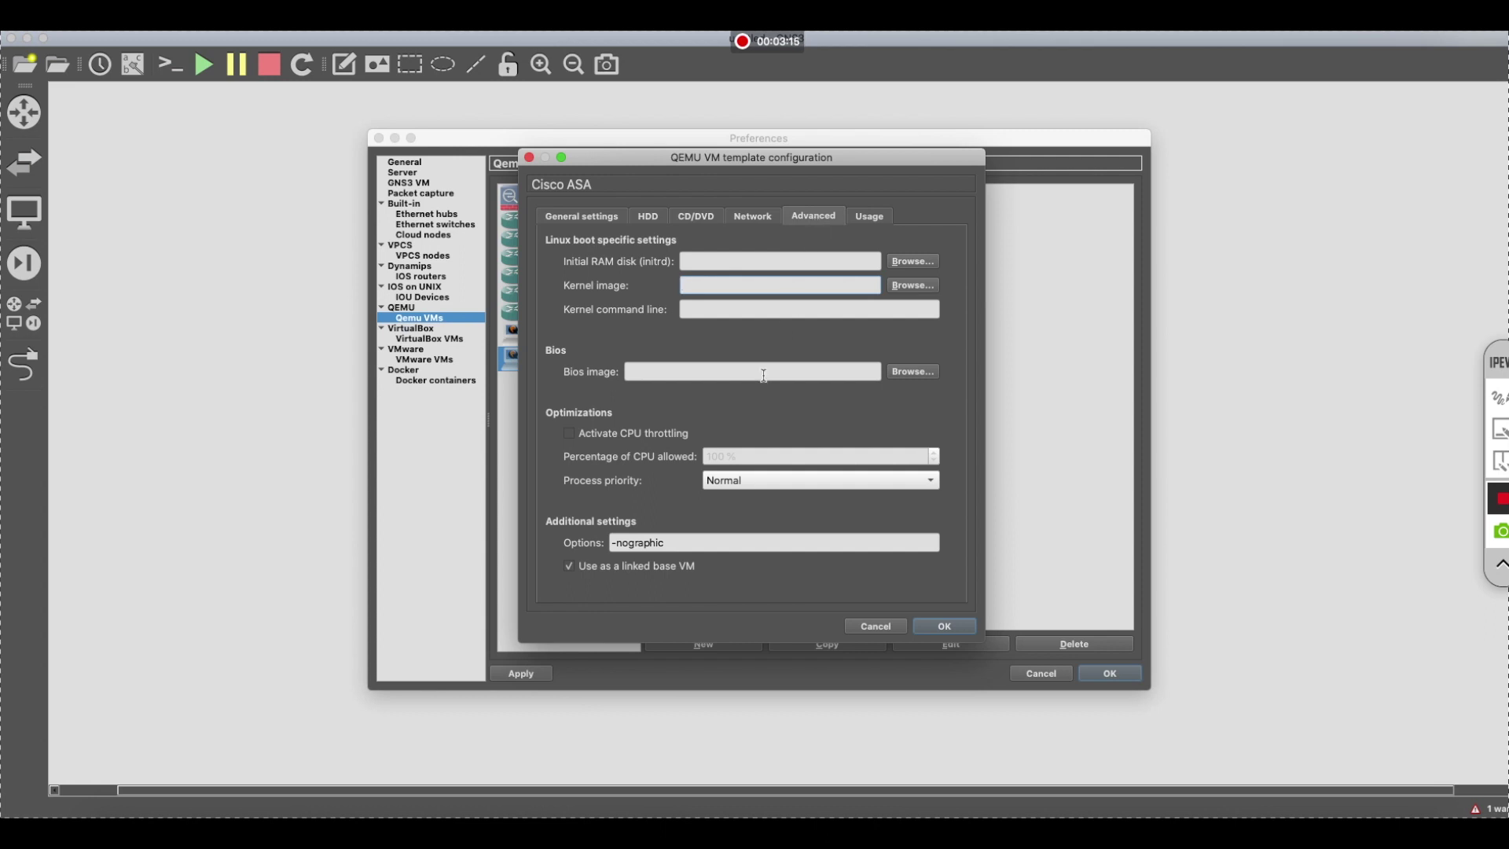
Disable 'Use as a linked base VM' for the ASA template and save the settings
{"action": "left_click", "coordinate": [569, 567]}
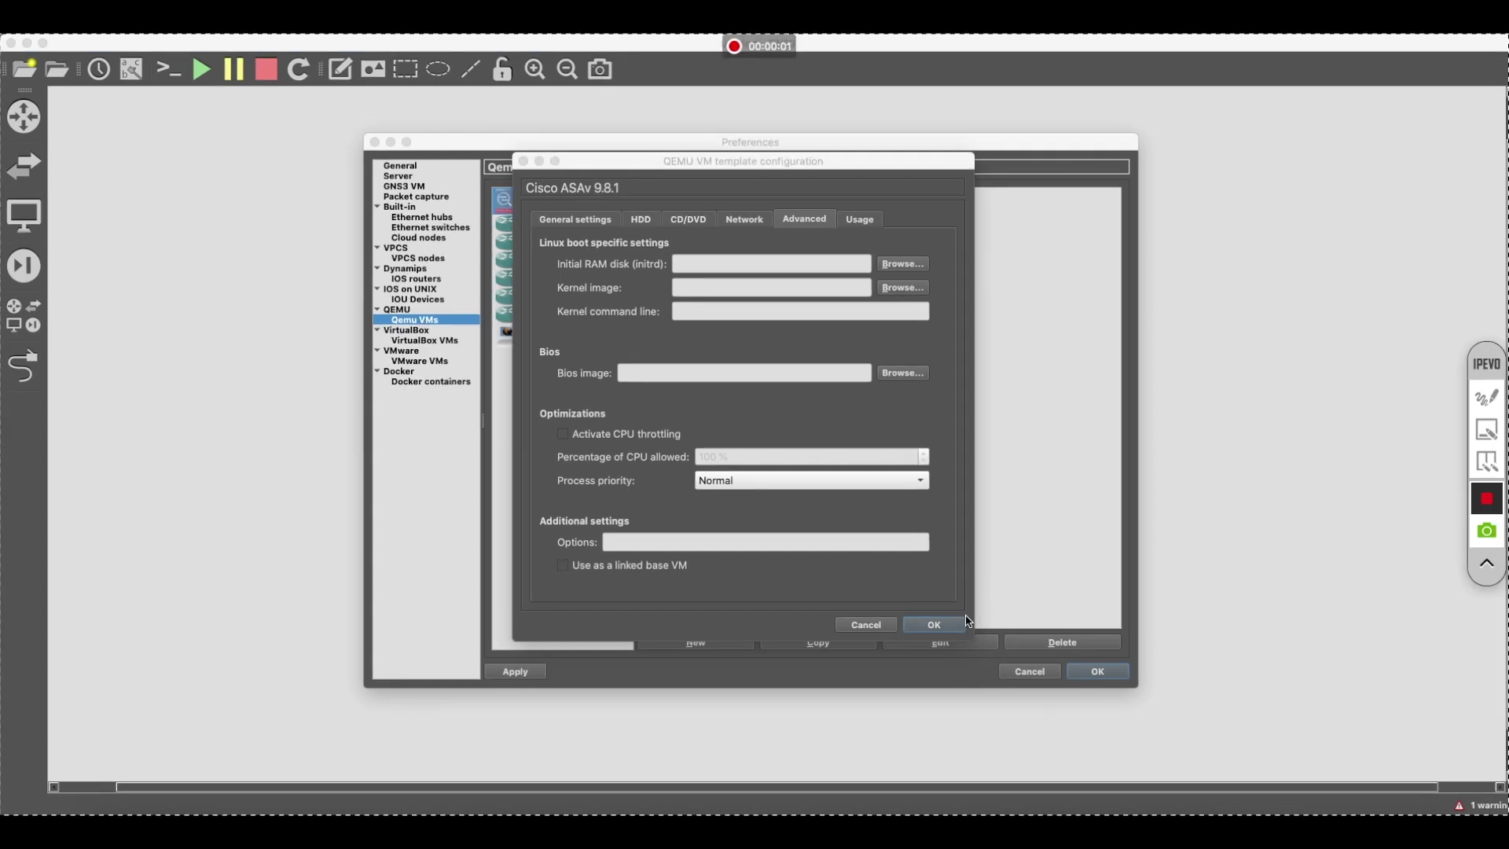
{"action": "left_click", "coordinate": [933, 626]}
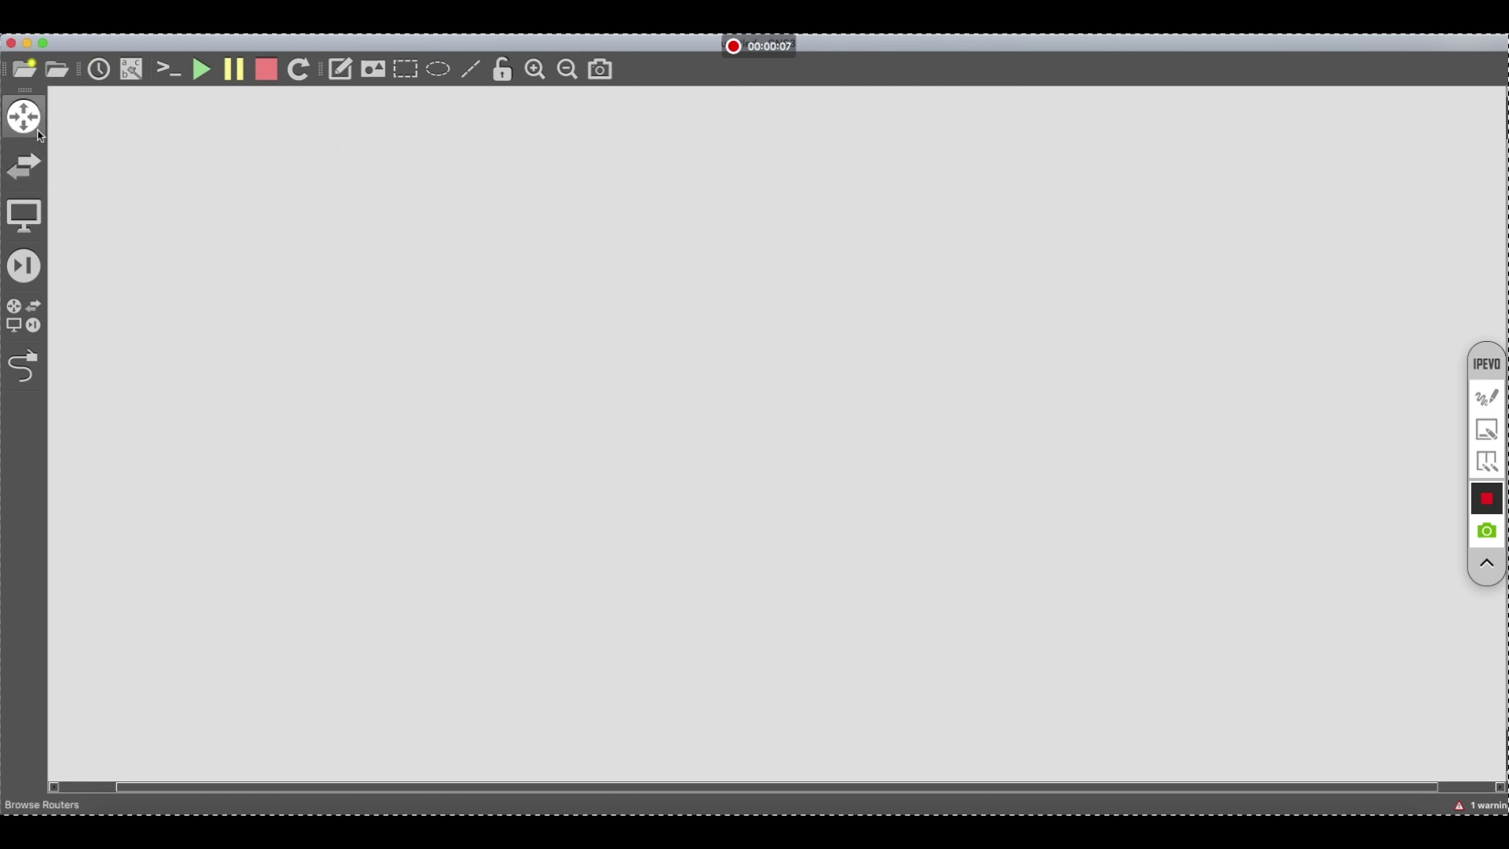
Create the ASA project and place a Cisco ASAv 9.8.1 node from Security devices on the canvas
{"action": "left_click", "coordinate": [36, 130]}
{"action": "left_click", "coordinate": [32, 231]}
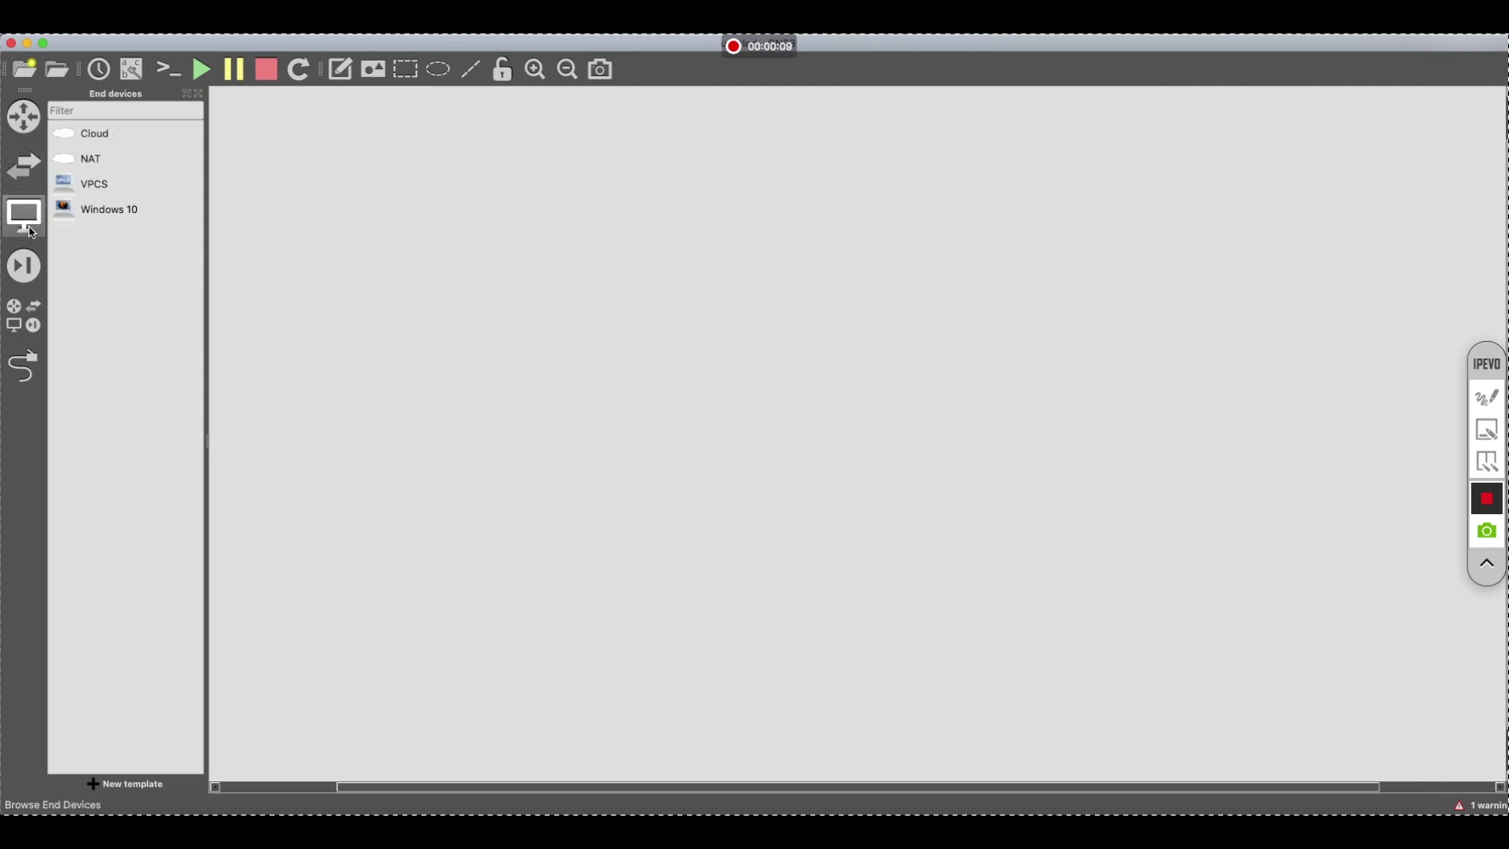
{"action": "left_click", "coordinate": [30, 167]}
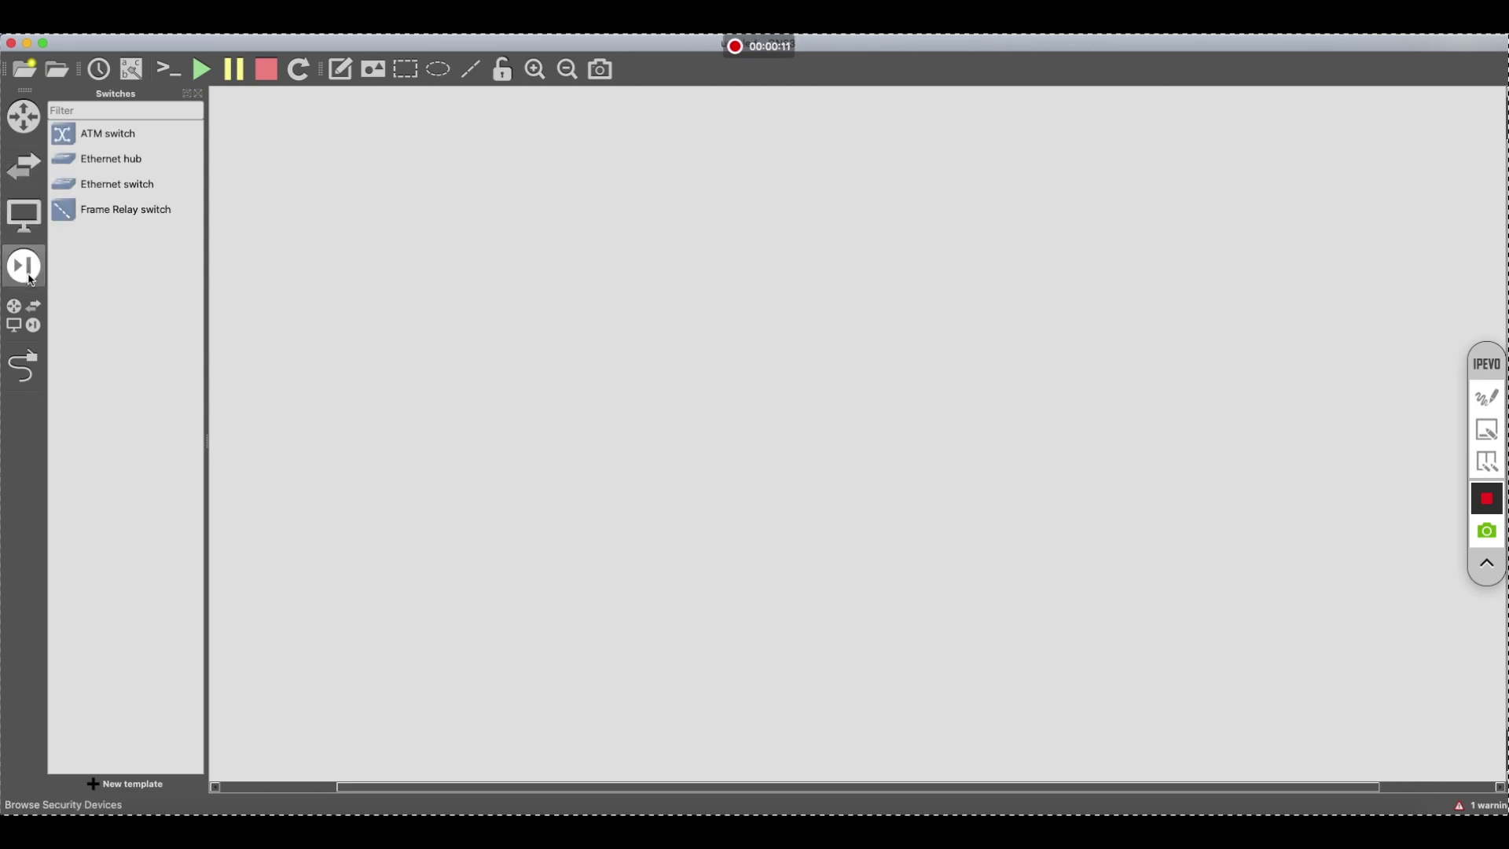
{"action": "left_click", "coordinate": [32, 277]}
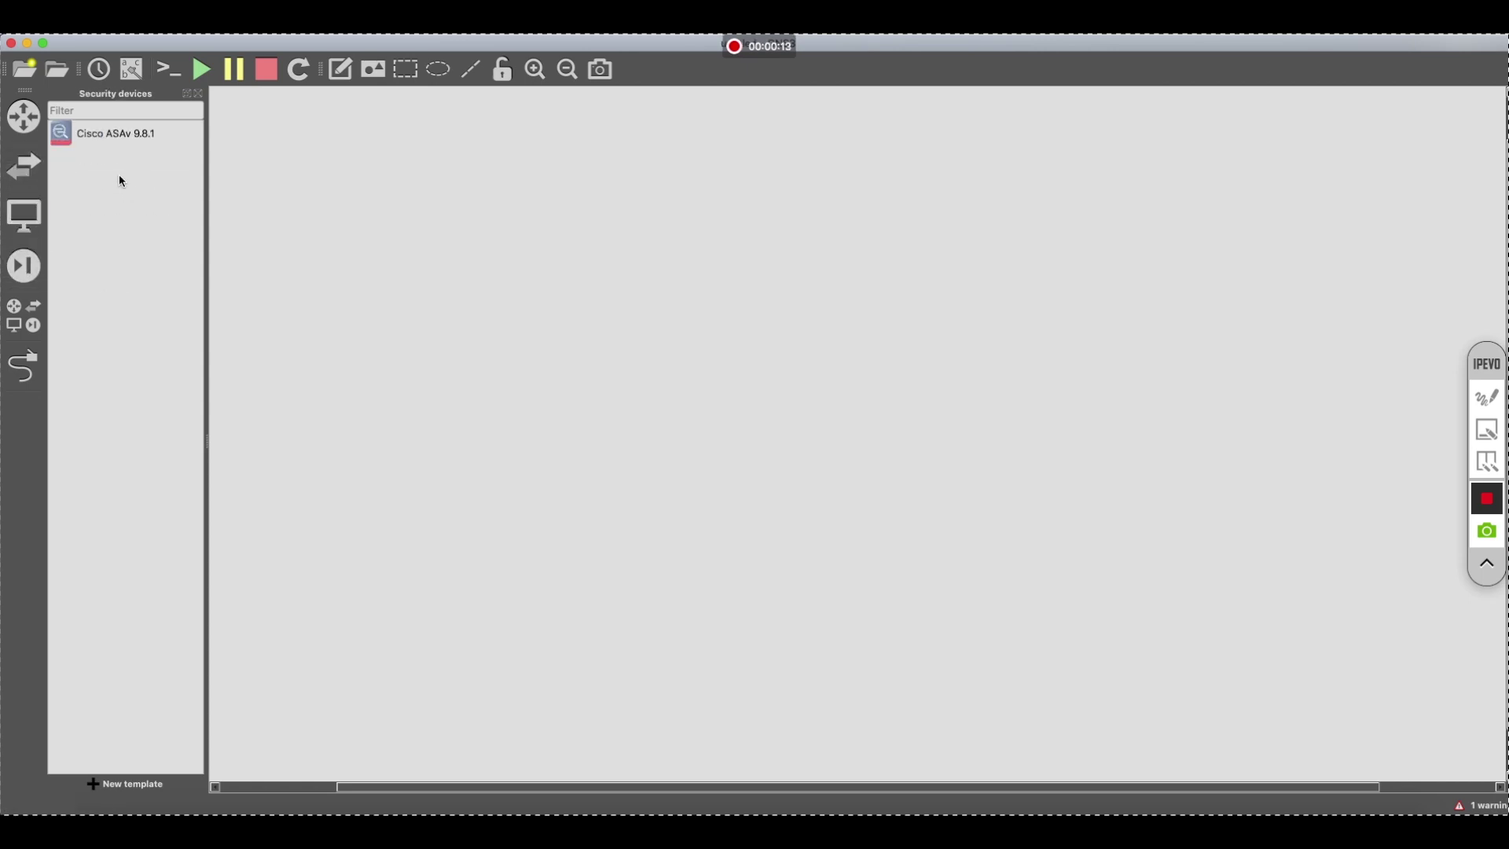
{"action": "left_click_drag", "start_coordinate": [120, 134], "coordinate": [595, 334]}
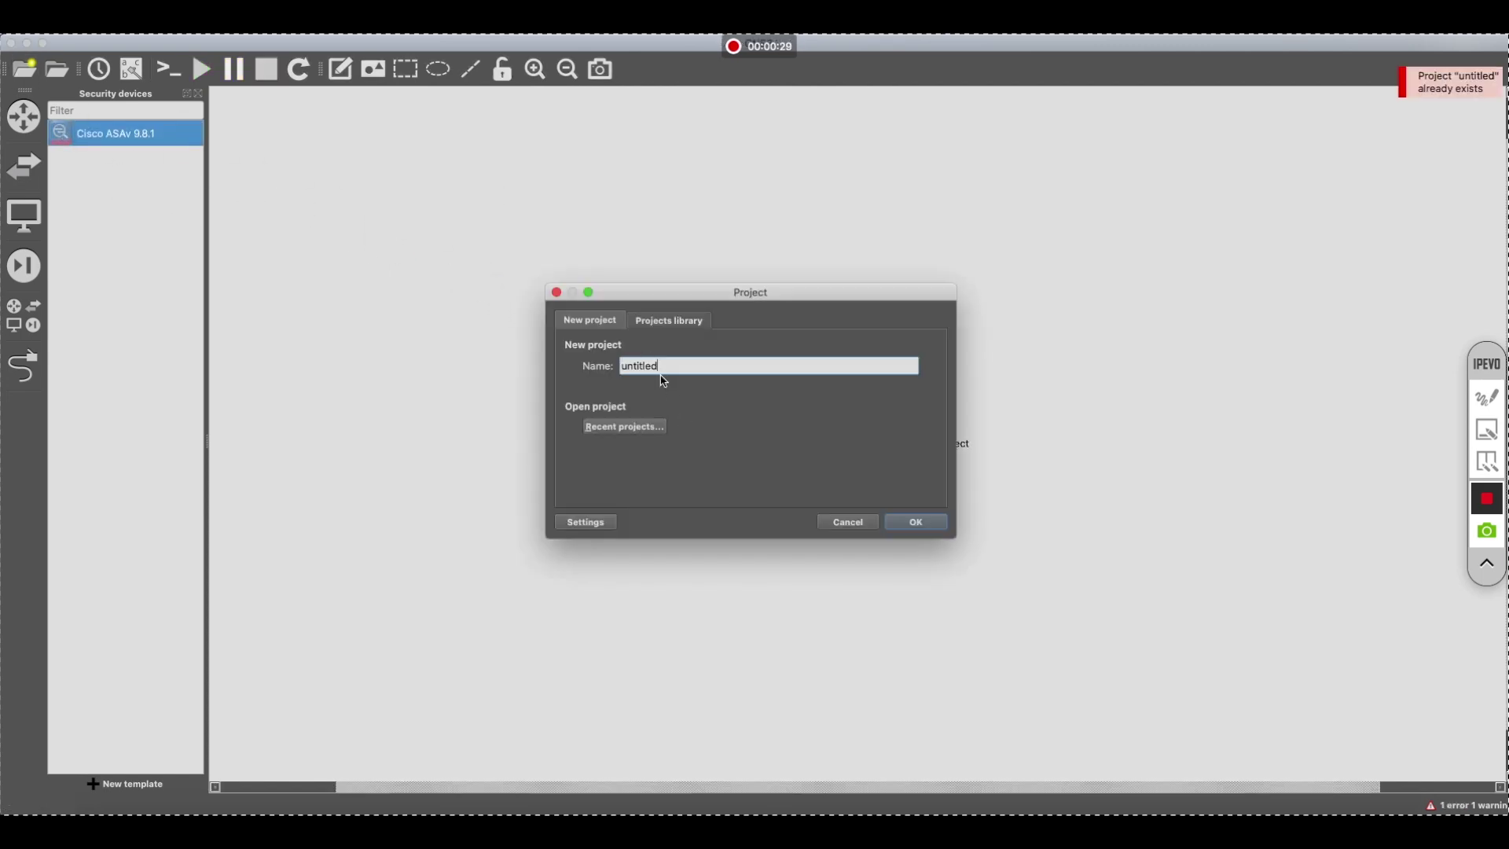
{"action": "left_click_drag", "start_coordinate": [660, 369], "coordinate": [555, 358]}
{"action": "type", "text": "ASA"}
{"action": "left_click", "coordinate": [913, 524]}
{"action": "left_click_drag", "start_coordinate": [63, 130], "coordinate": [583, 305]}
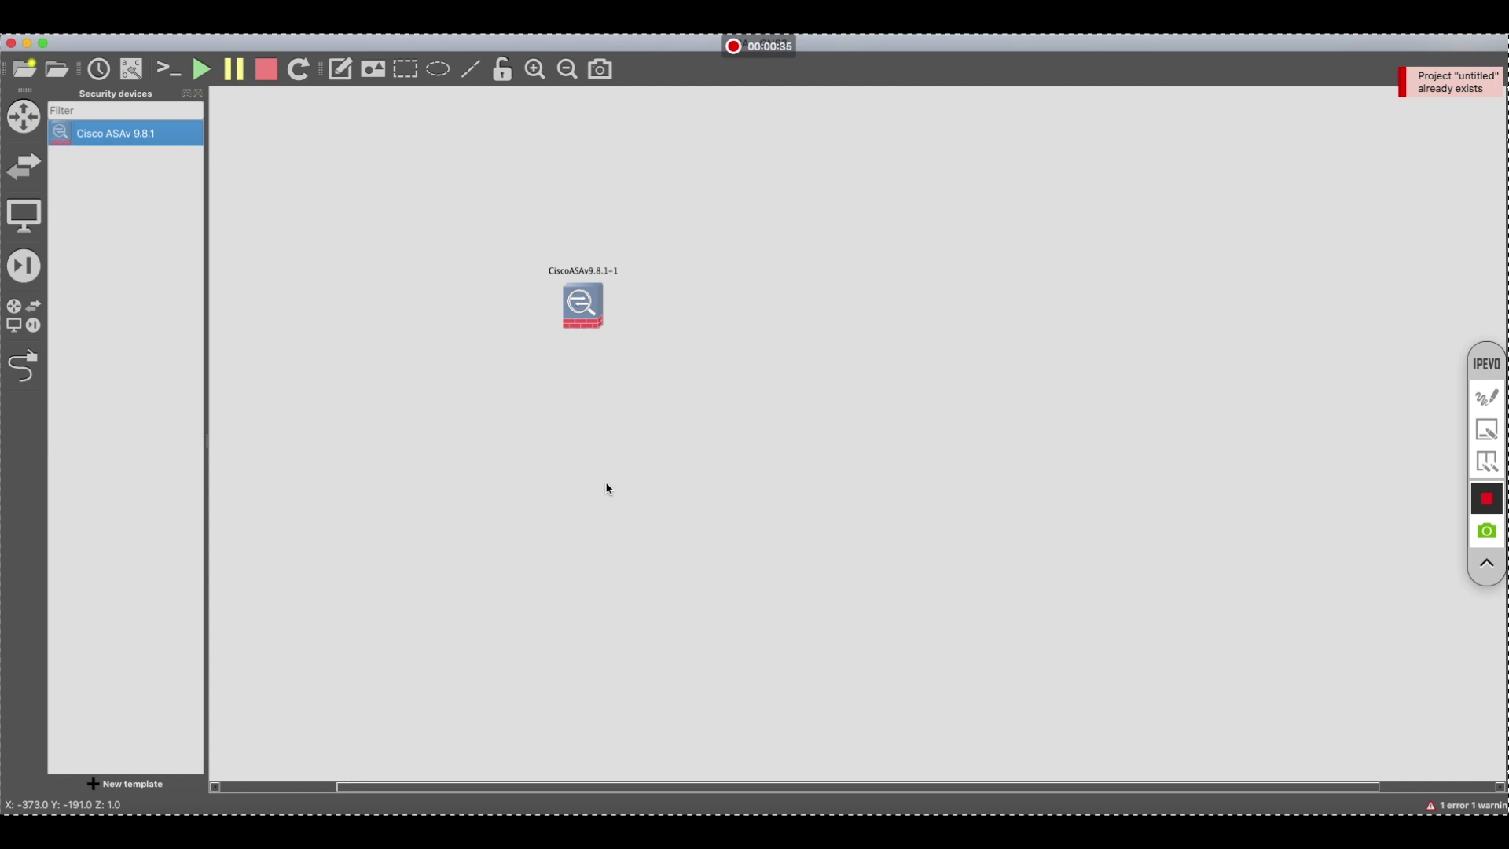
Start the CiscoASAv9.8.1-1 node and open its VNC console window
{"action": "right_click", "coordinate": [580, 305]}
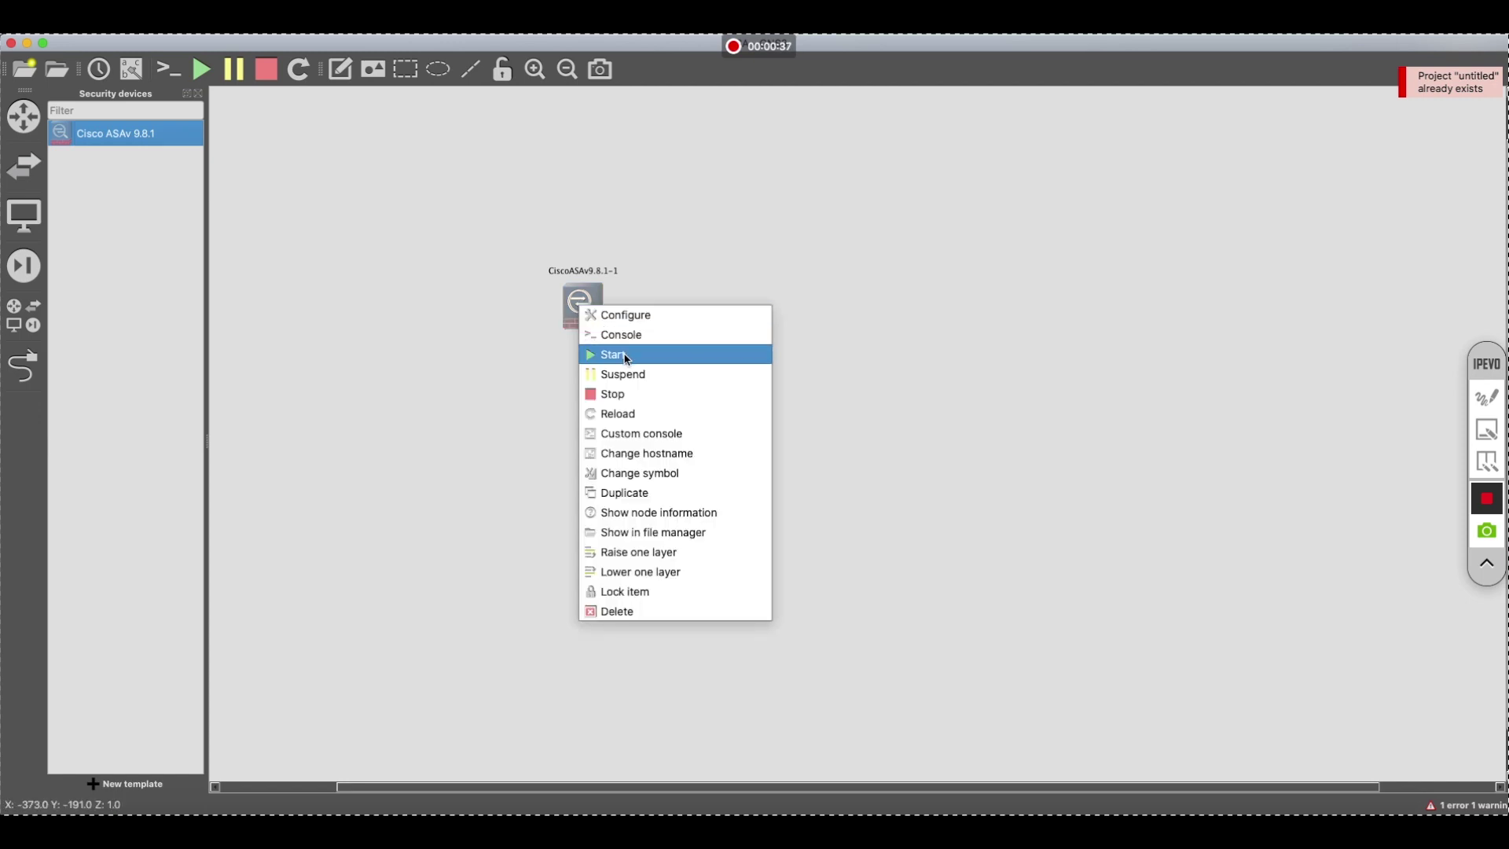
{"action": "left_click", "coordinate": [613, 355]}
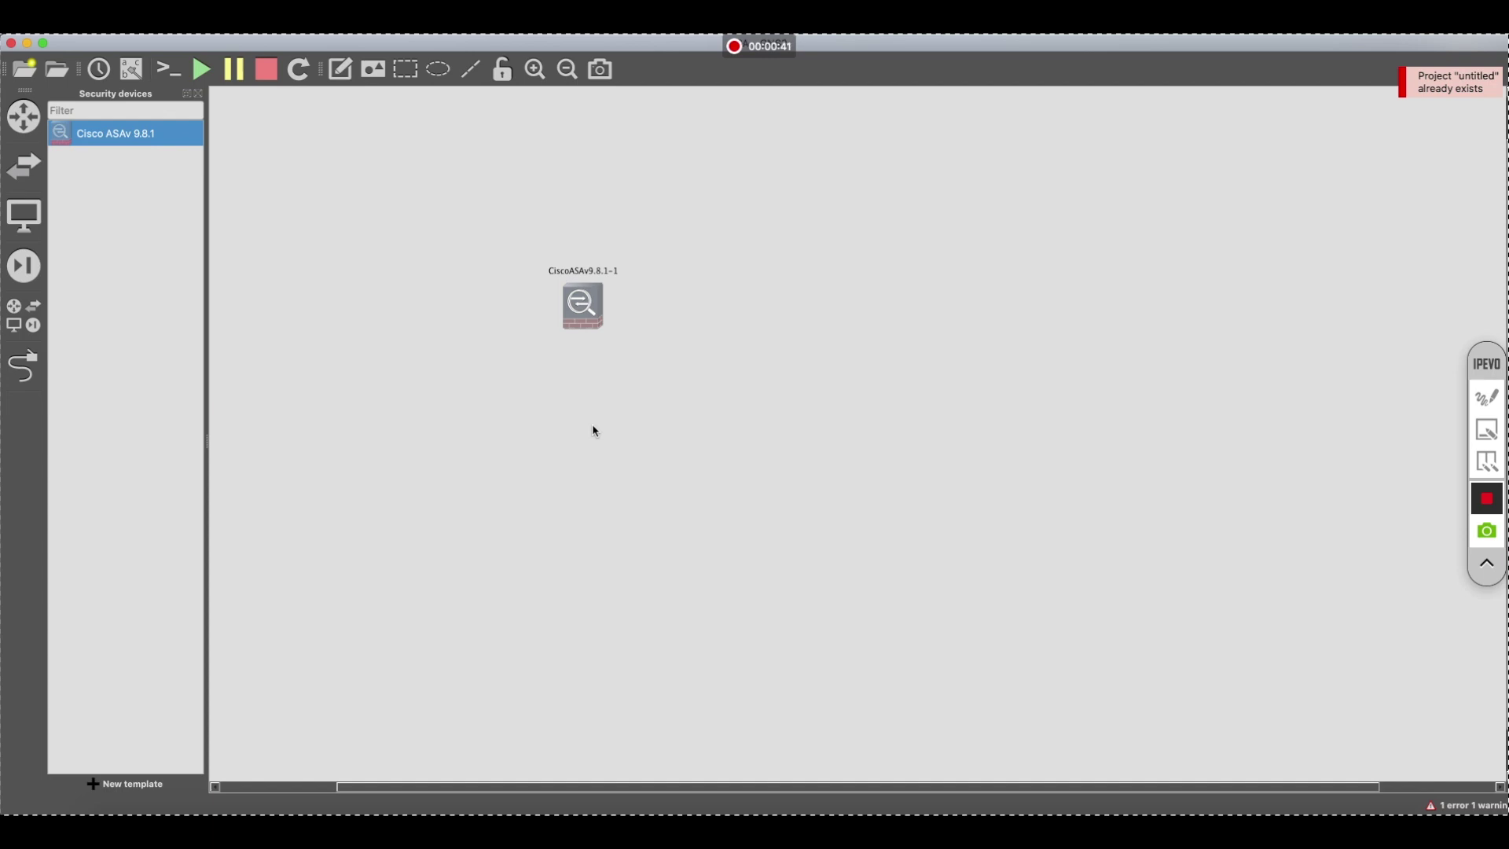
{"action": "right_click", "coordinate": [590, 316]}
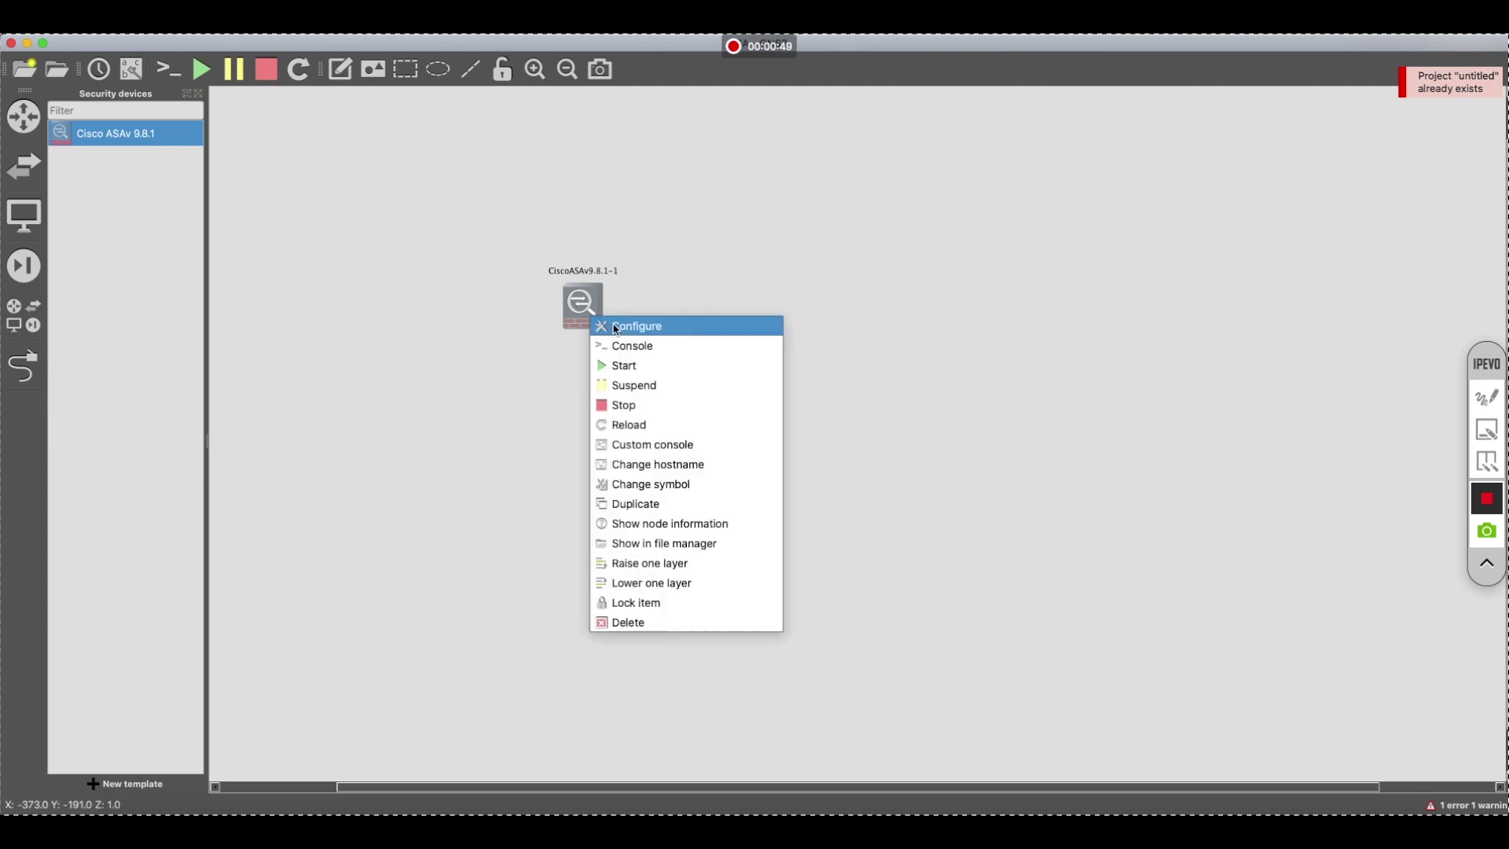
{"action": "left_click", "coordinate": [641, 352]}
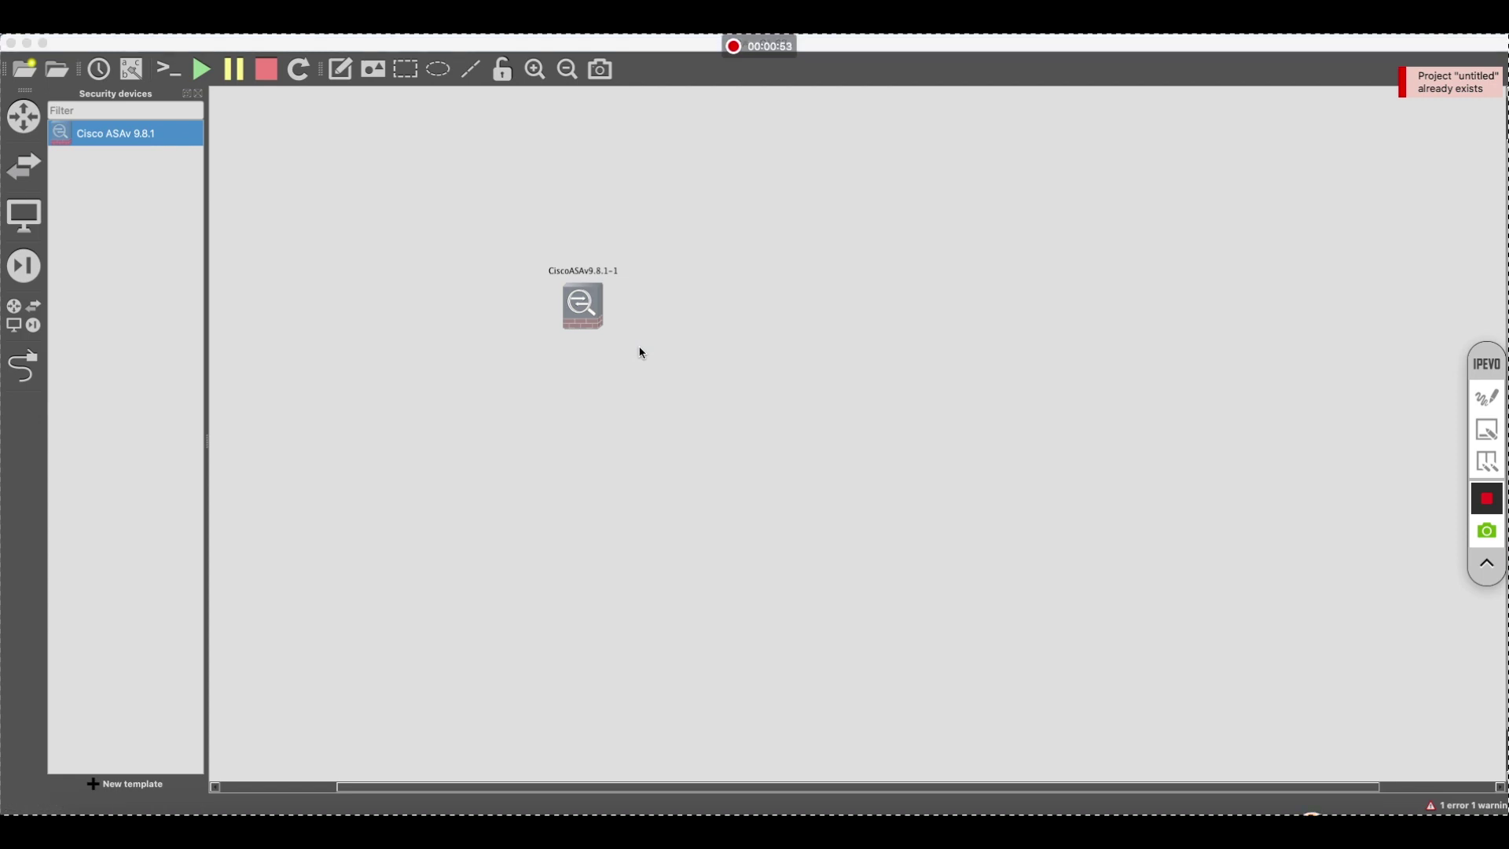
{"action": "left_click", "coordinate": [892, 310]}
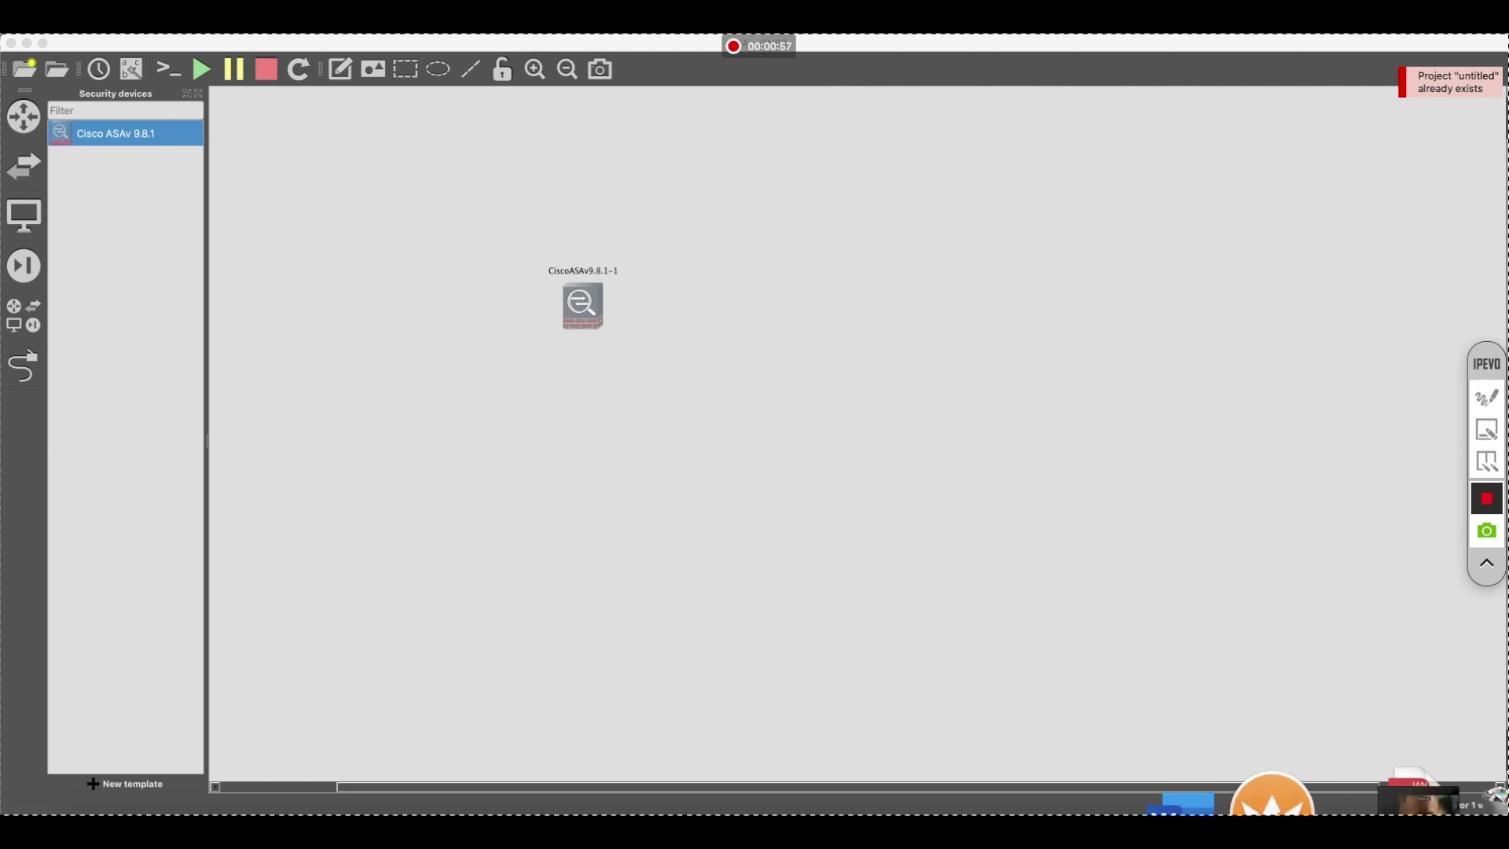
{"action": "left_click", "coordinate": [1312, 796]}
{"action": "left_click_drag", "start_coordinate": [579, 64], "coordinate": [689, 113]}
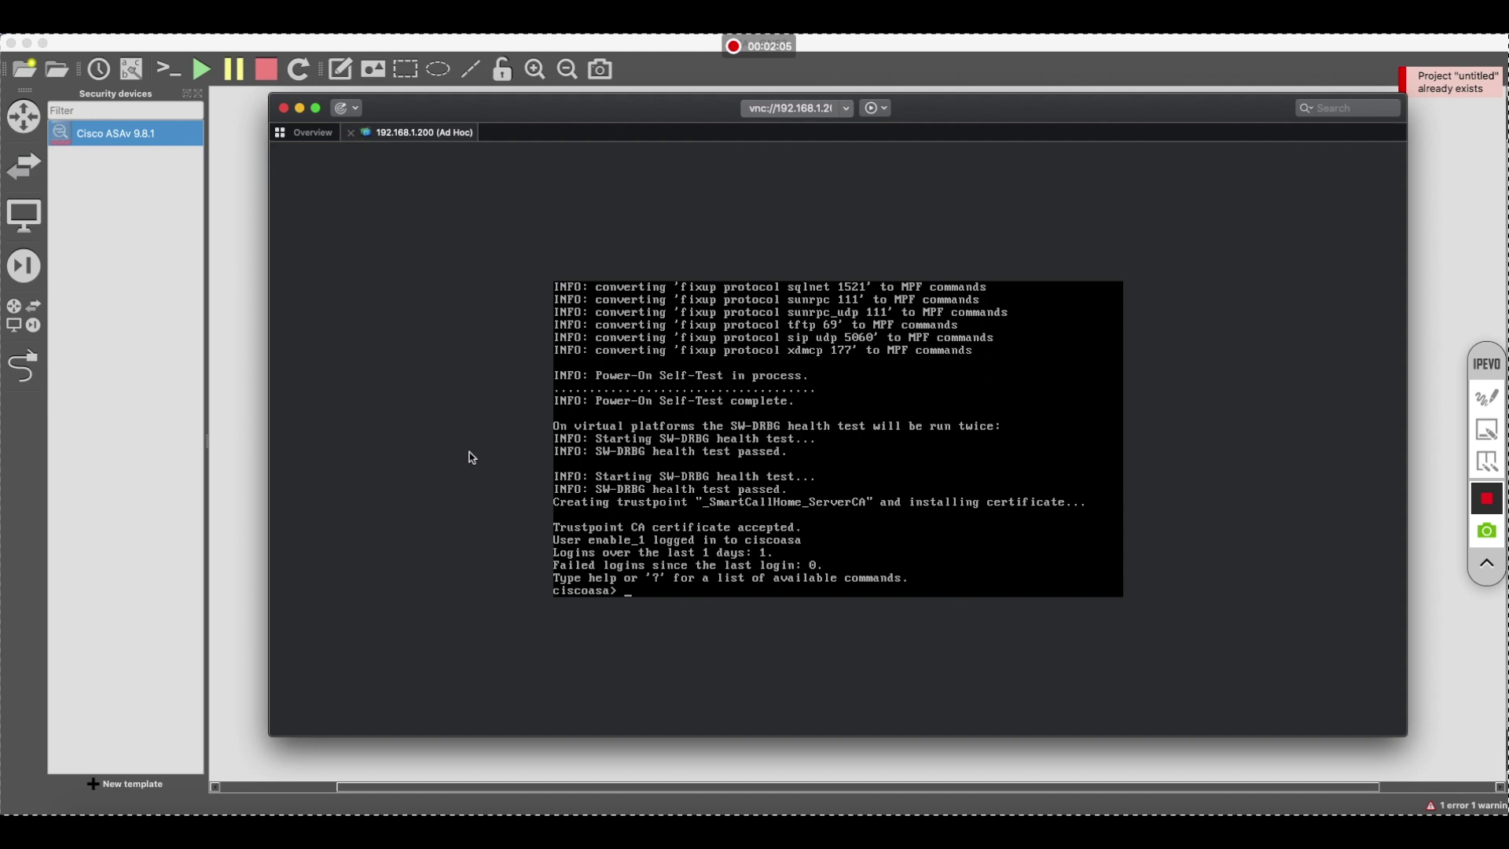
After the ASA boots, press Return at ciscoasa> to confirm the console responds
{"action": "key", "text": "Return"}
{"action": "key", "text": "Return"}
{"action": "key", "text": "Return"}
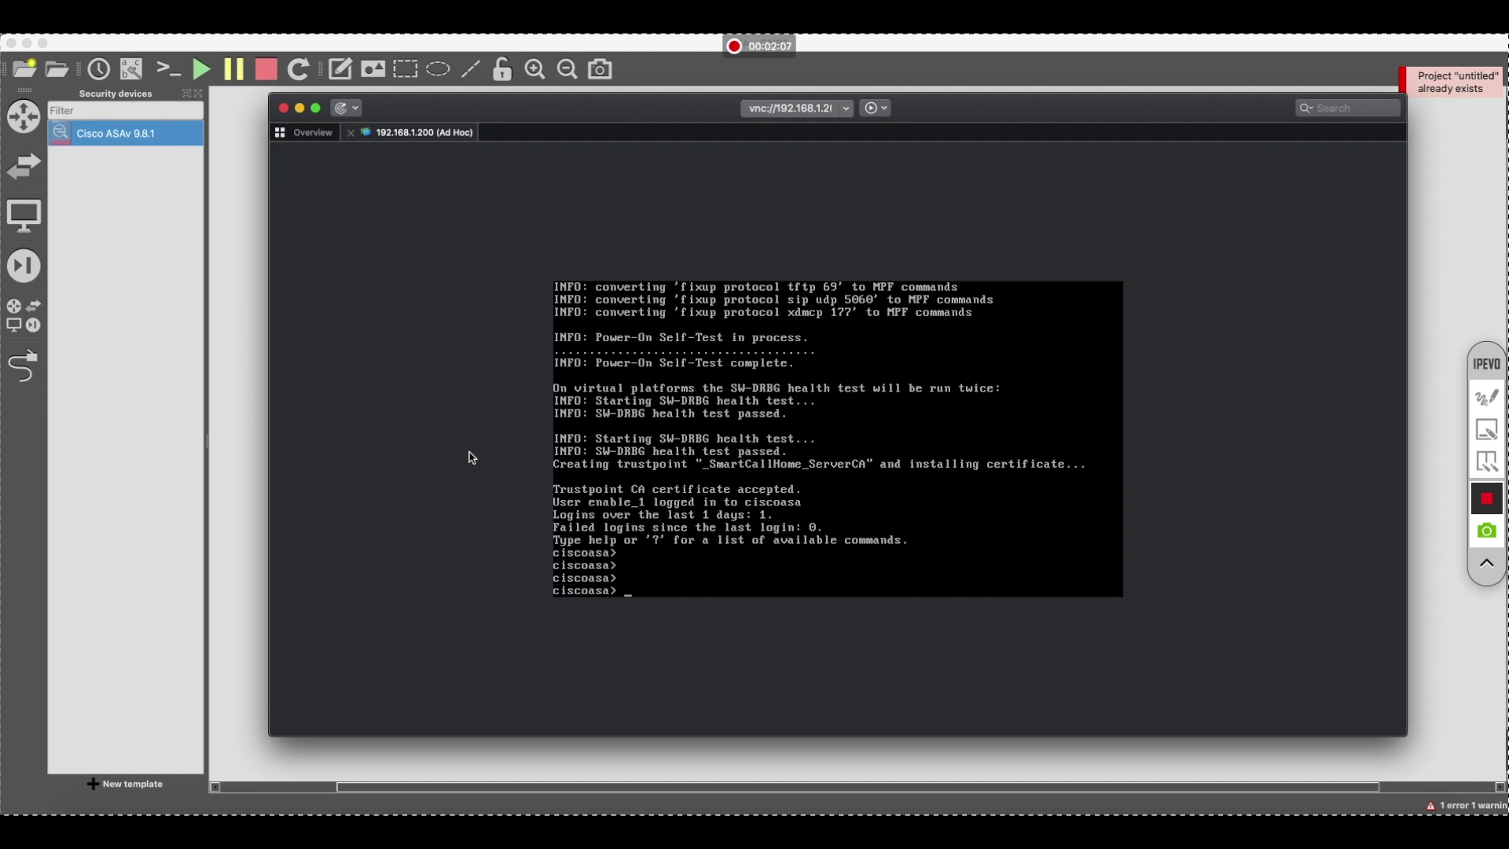
Enter privileged mode with enable, submitting the password prompt
{"action": "type", "text": "enable"}
{"action": "key", "text": "Return"}
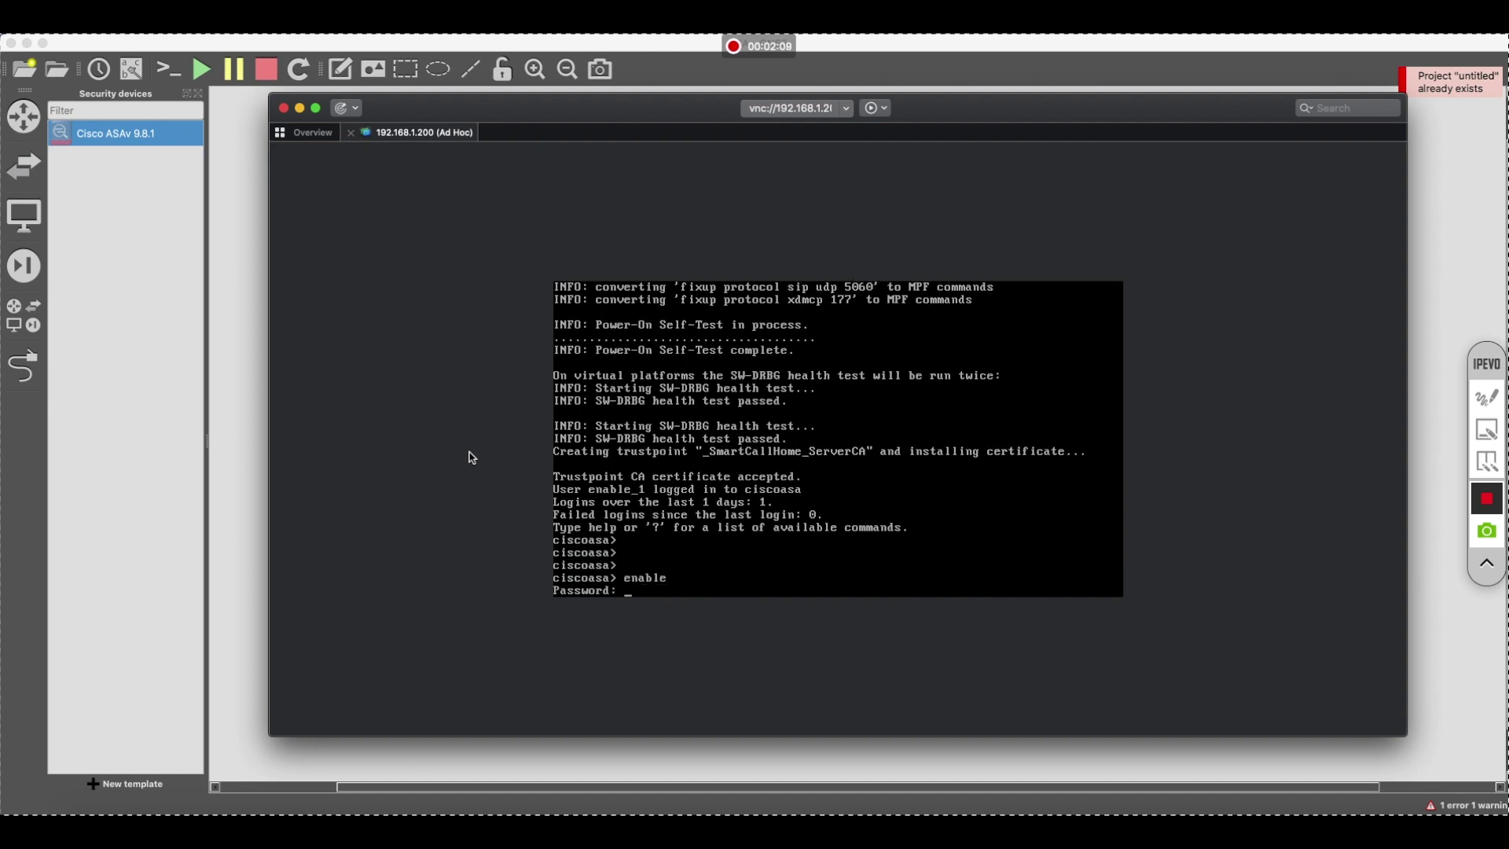
{"action": "type", "text": "******"}
{"action": "key", "text": "Return"}
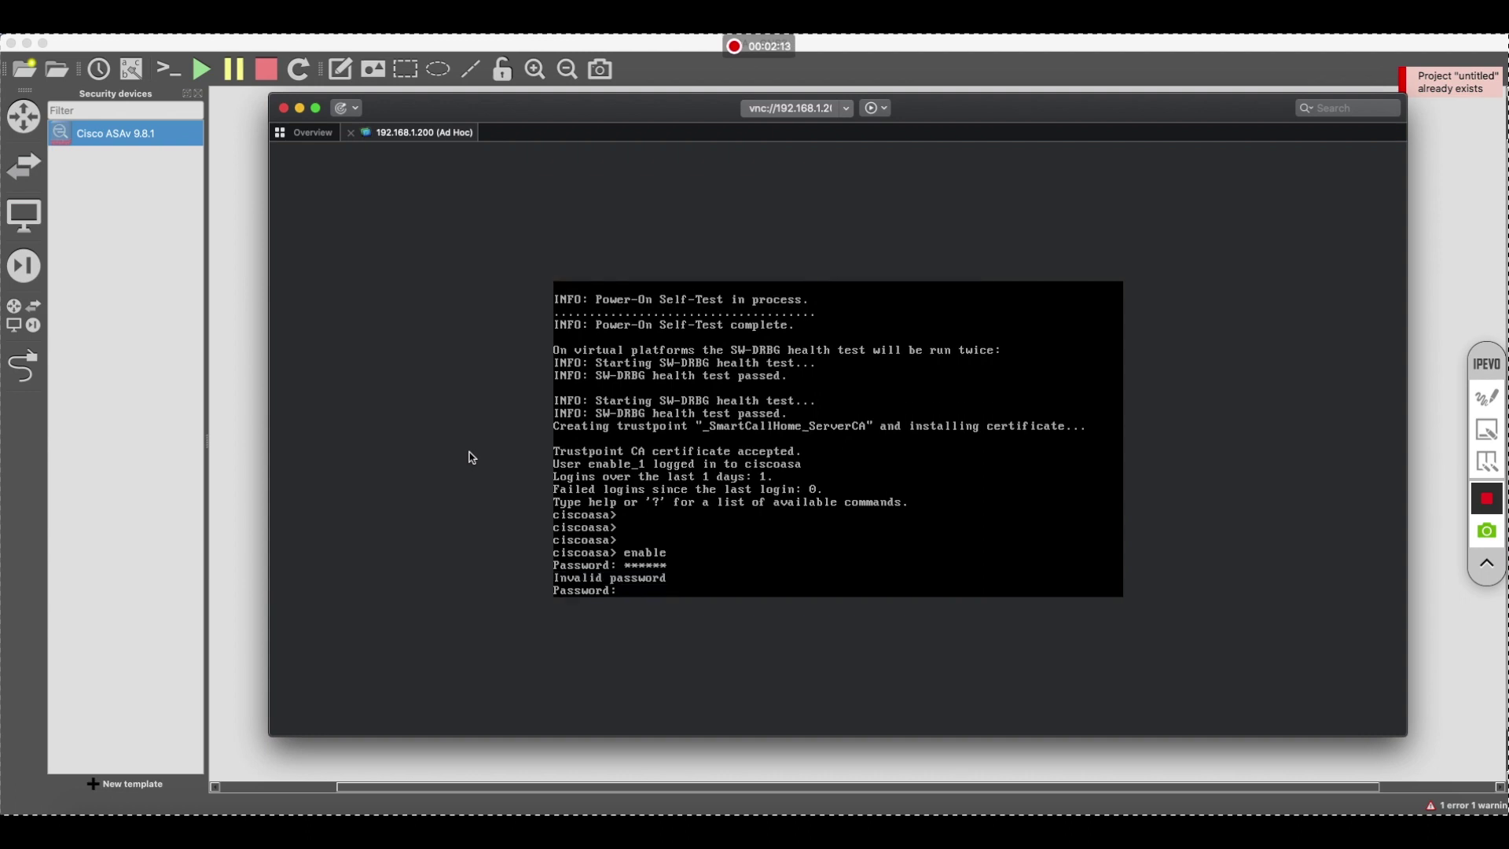
{"action": "key", "text": "Return"}
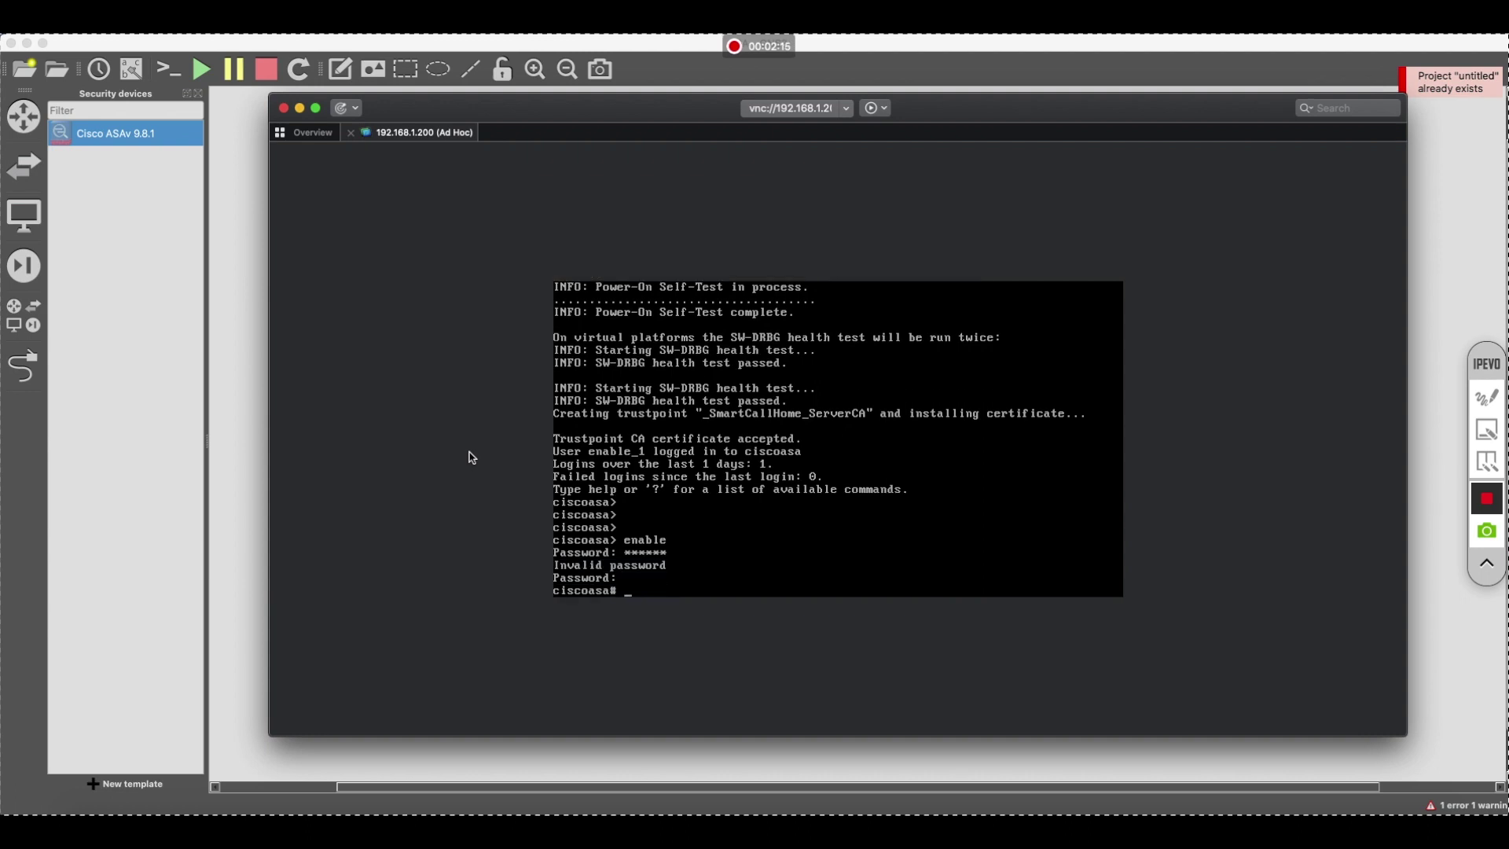
{"action": "key", "text": "Return"}
{"action": "key", "text": "Return"}
{"action": "key", "text": "Return"}
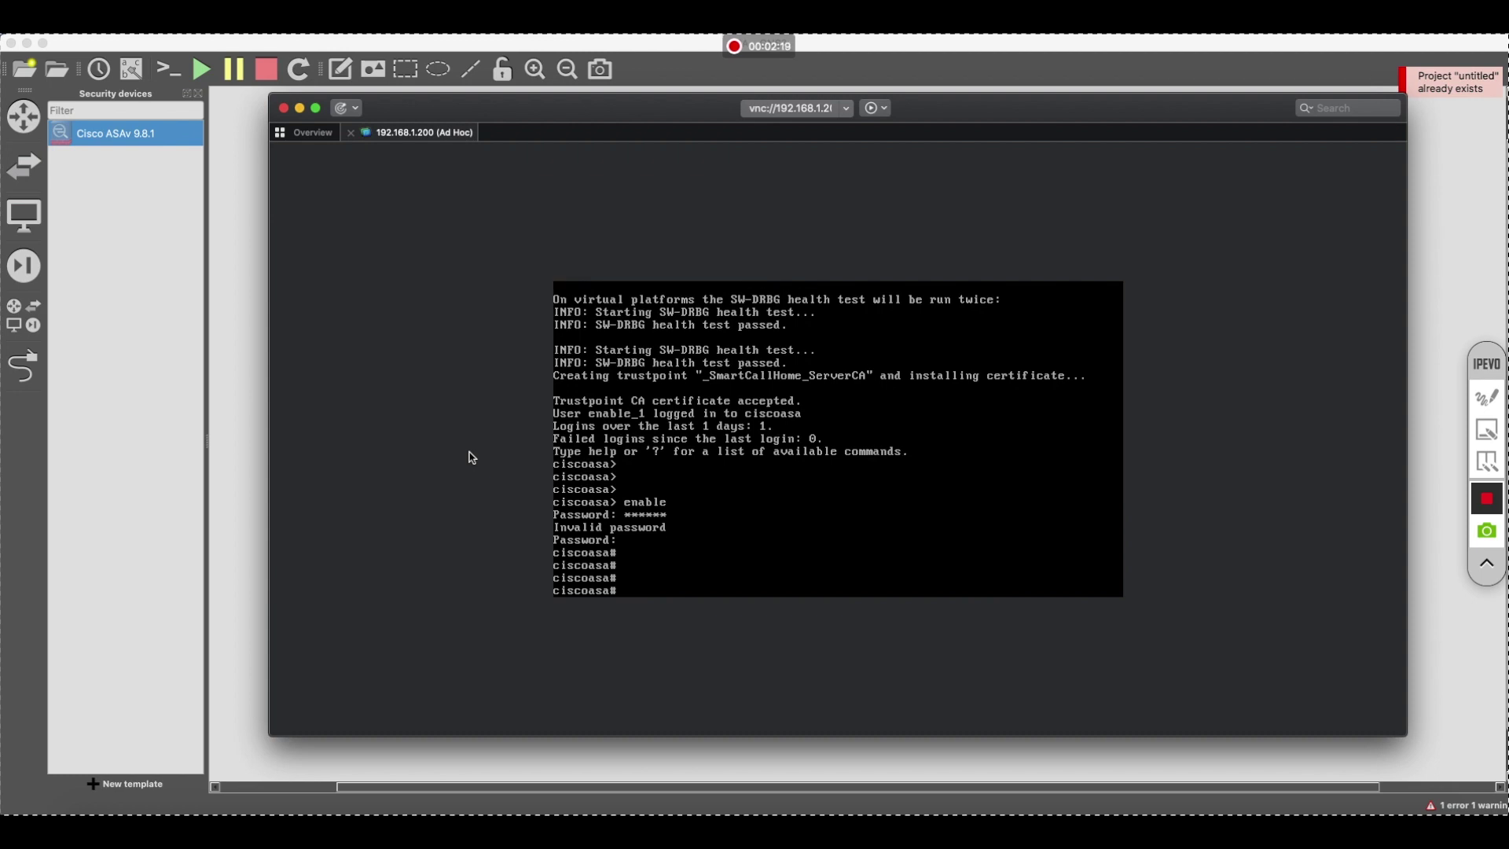
Enter config t, decline reporting, cd coredumpinfo, and type copy coredump.cfg disk0:/use_ttyS0
{"action": "type", "text": "config t"}
{"action": "key", "text": "Return"}
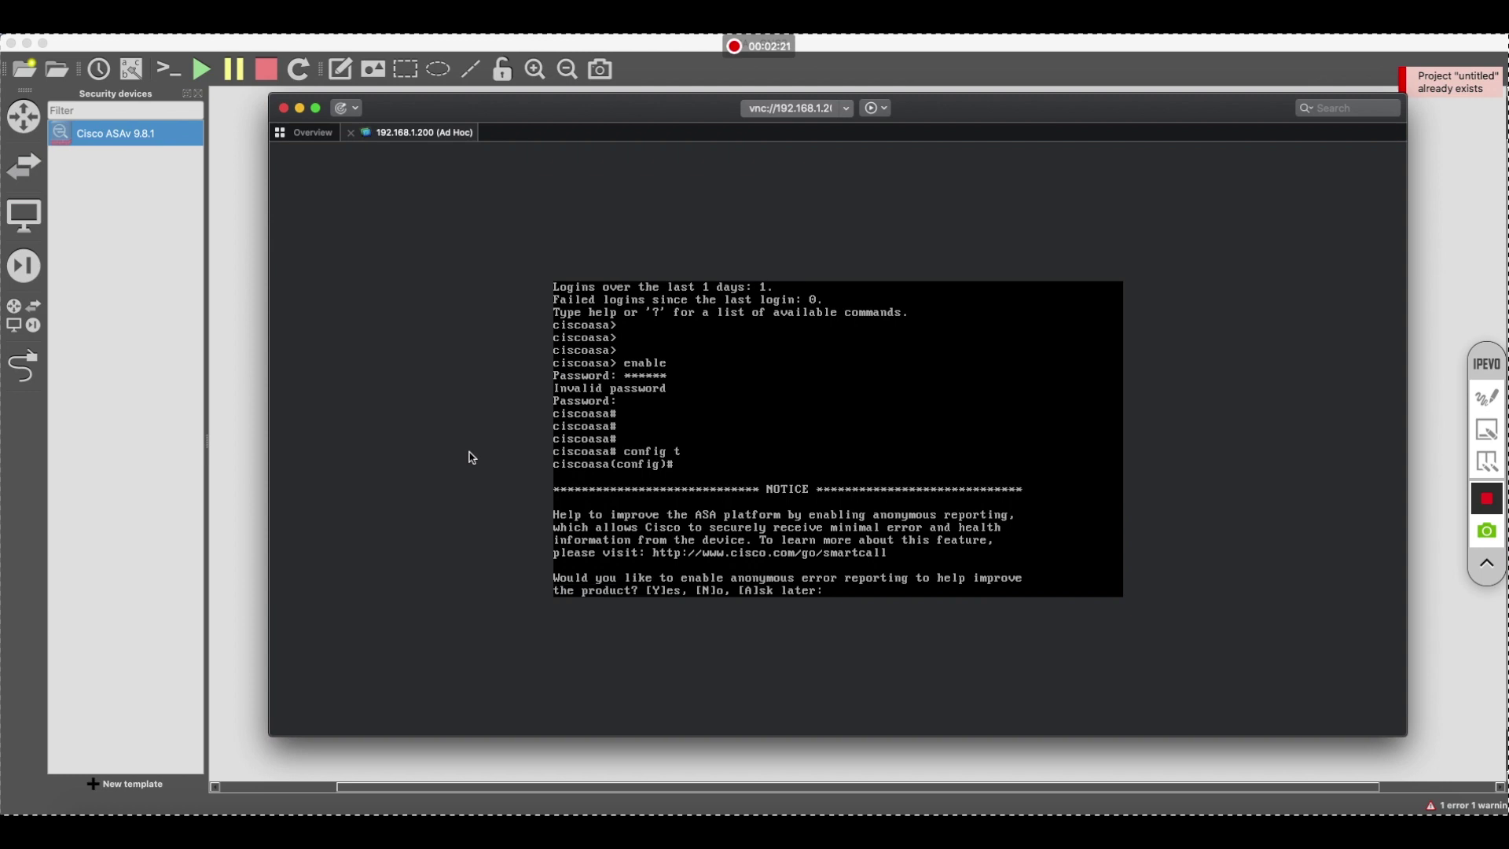
{"action": "type", "text": "no"}
{"action": "key", "text": "Return"}
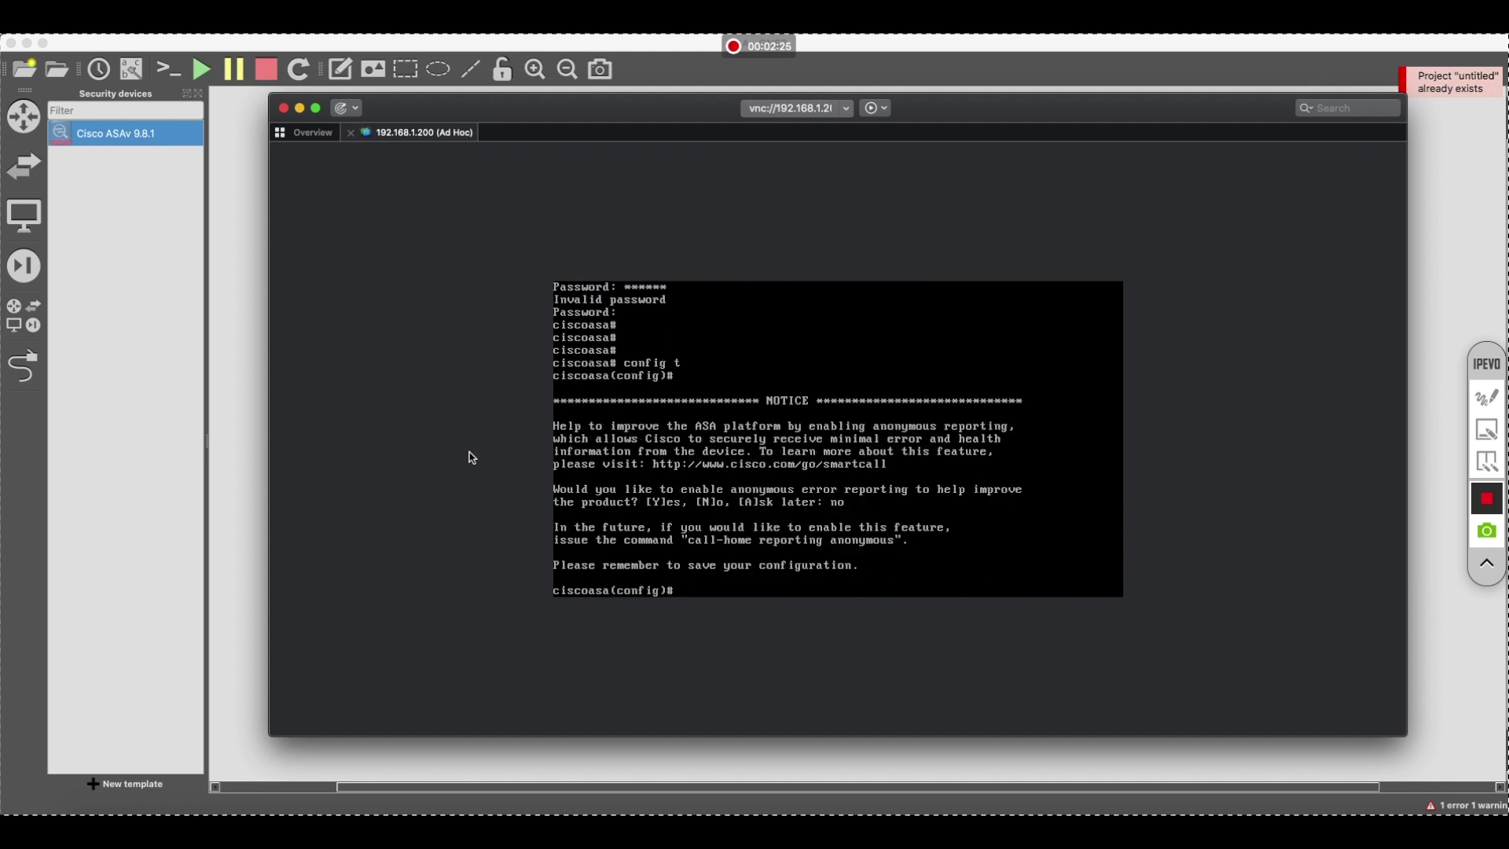
{"action": "type", "text": "cd core"}
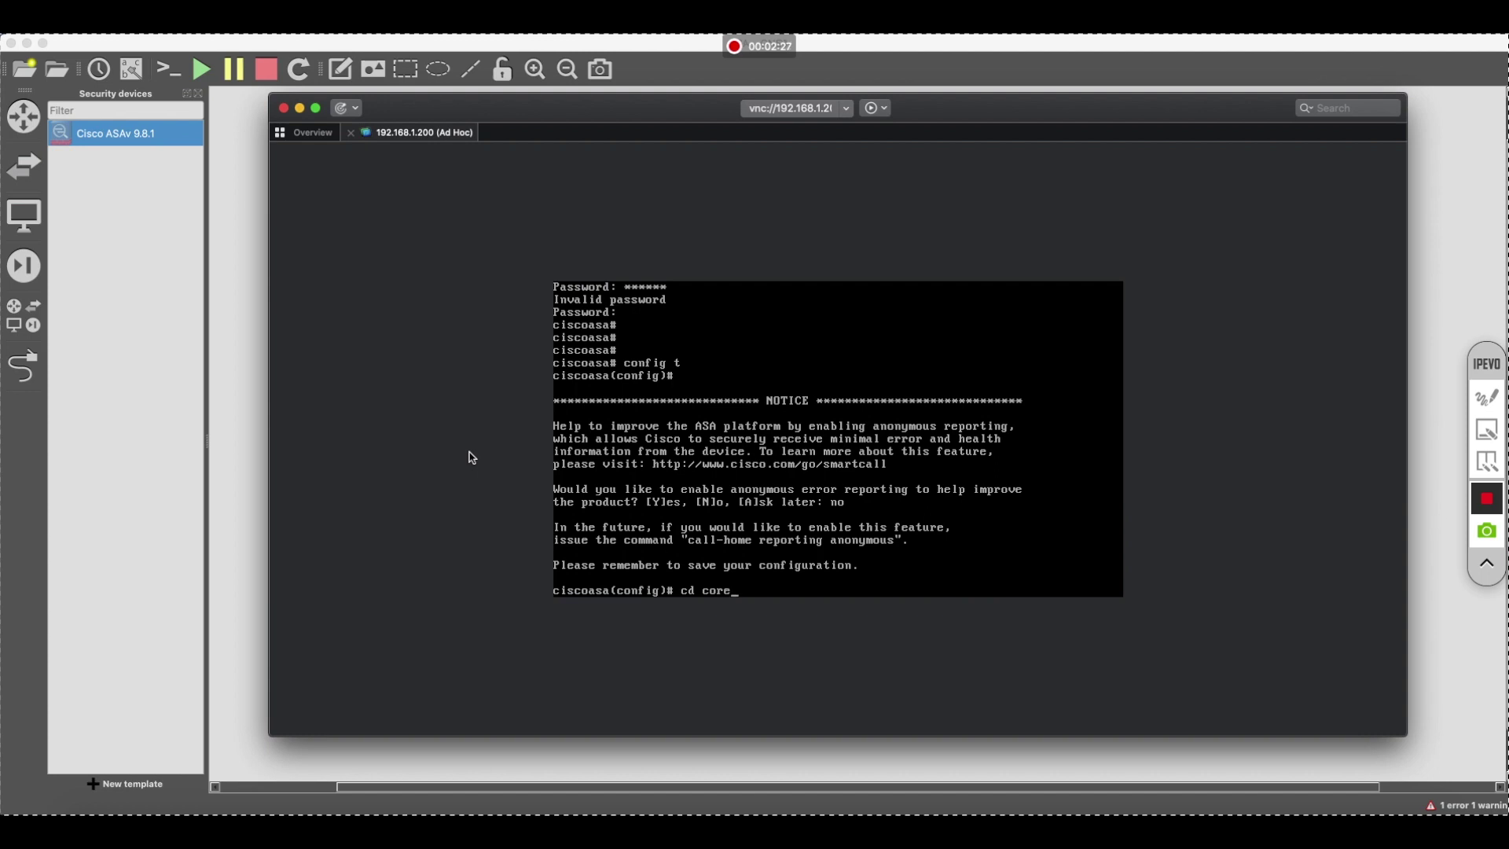
{"action": "type", "text": "dumpinfo"}
{"action": "key", "text": "Return"}
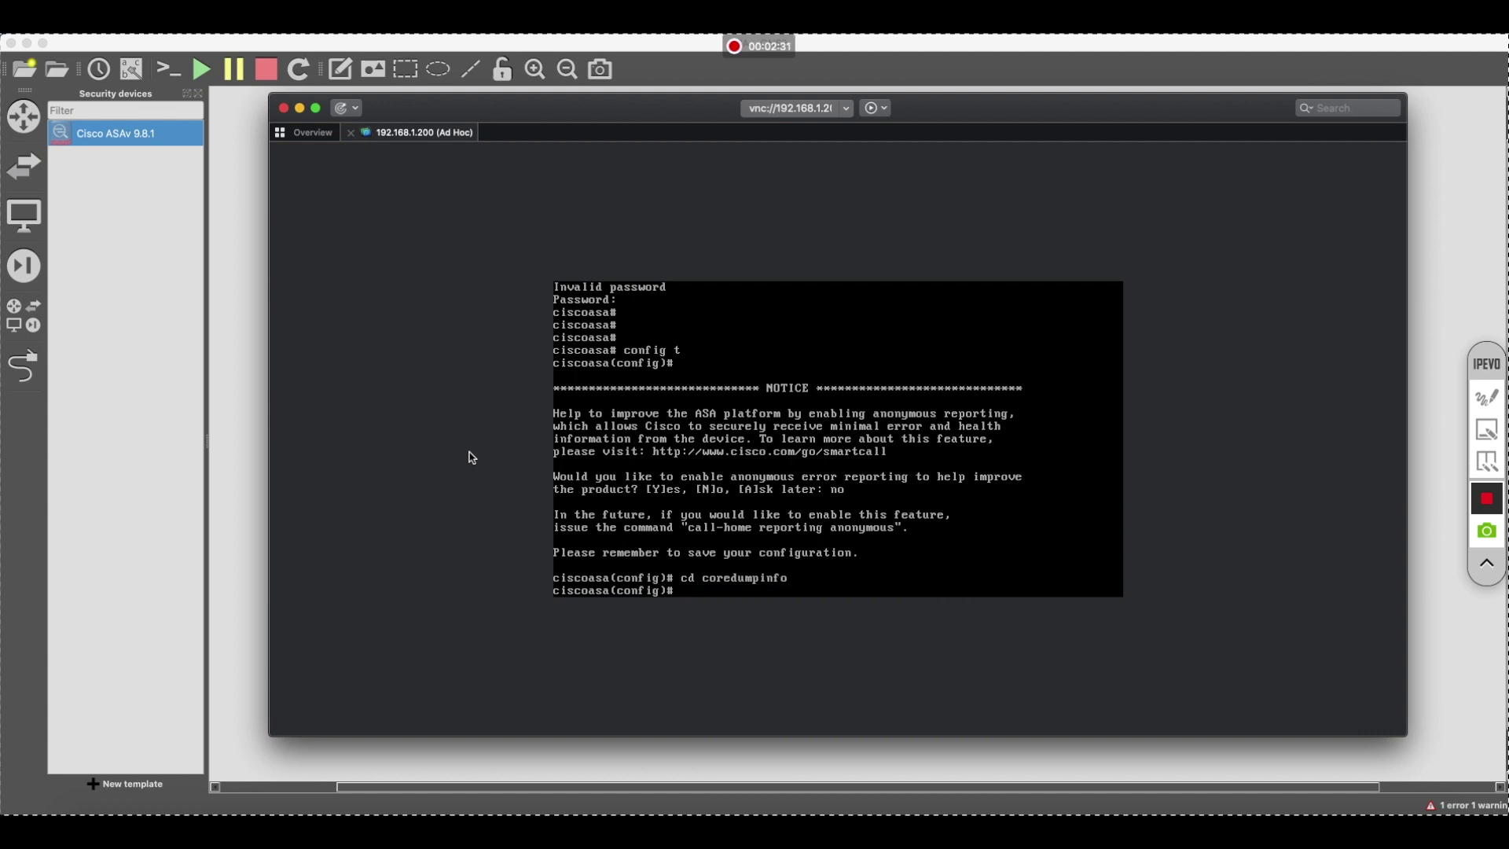
Copy coredump.cfg to disk0:/use_ttyS0, accepting the default file names
{"action": "type", "text": "copy coredump.cfg disk"}
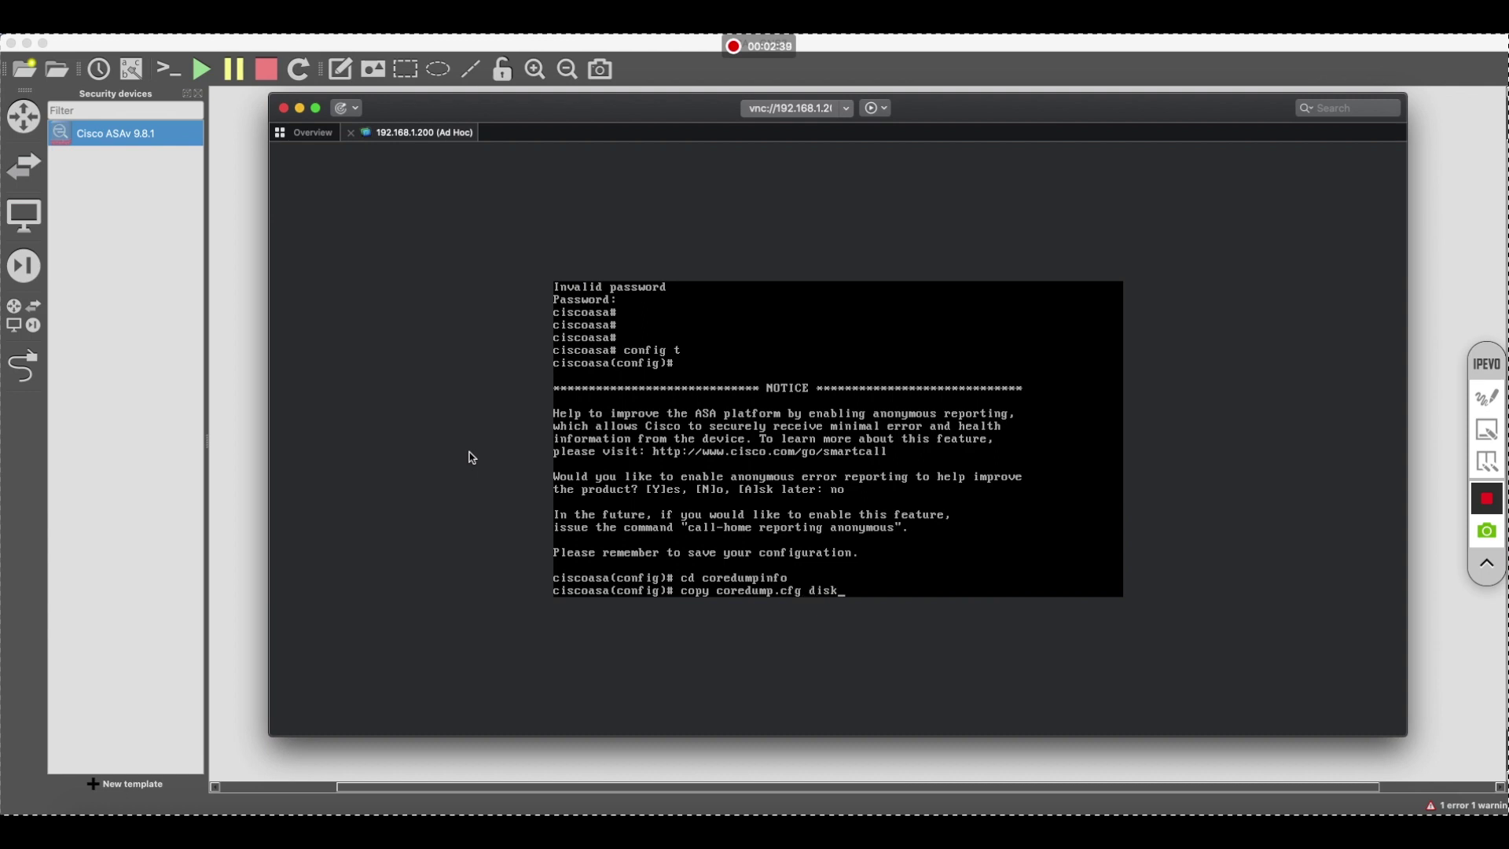
{"action": "type", "text": "0:/use_ttyS0"}
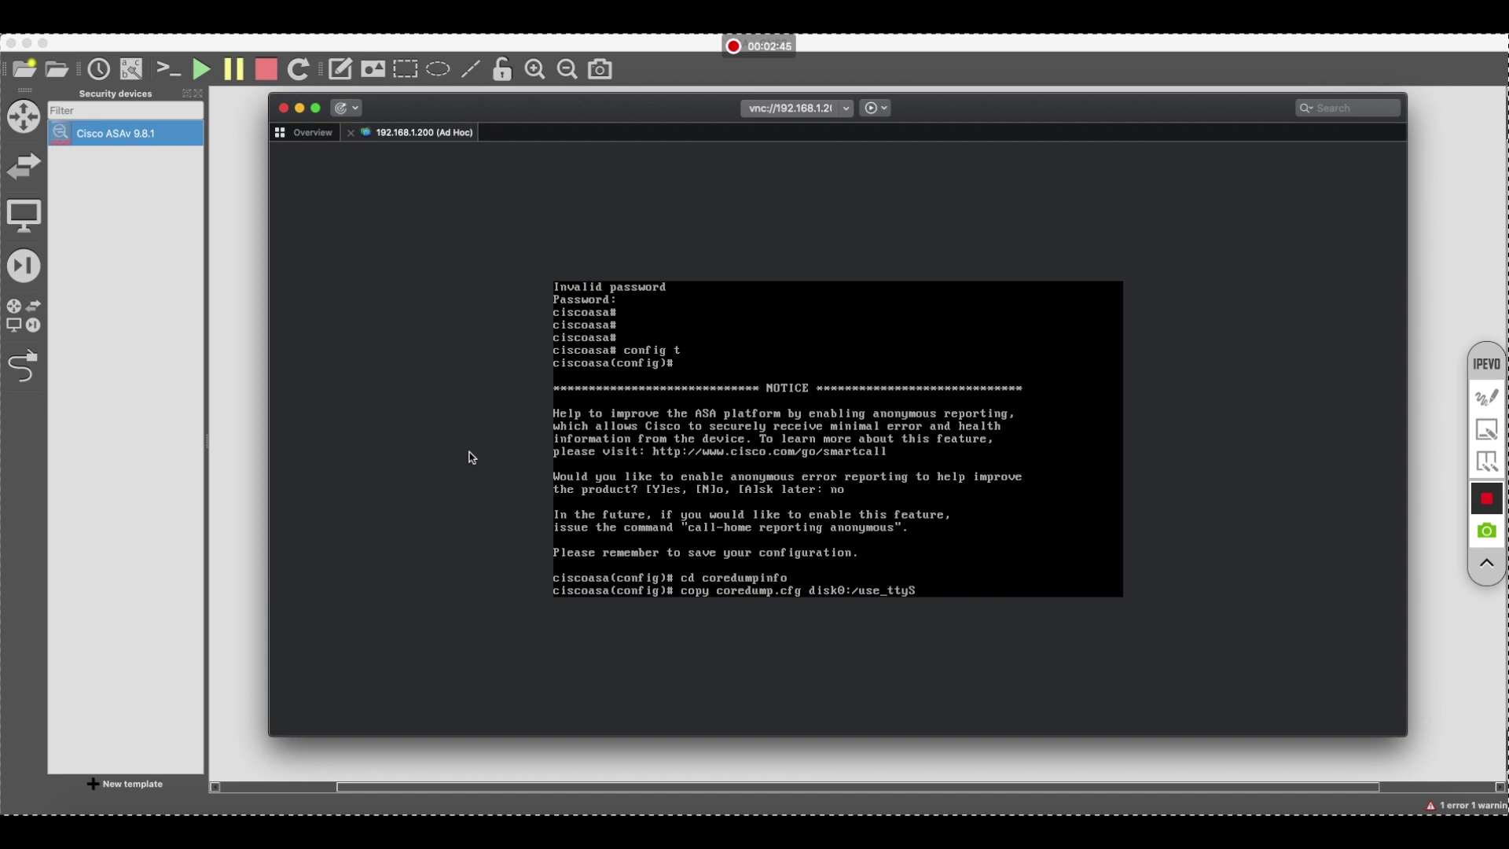
Enter config t, decline reporting, cd coredumpinfo, and type copy coredump.cfg disk0:/use_ttyS0
Copy coredump.cfg to disk0:/use_ttyS0, accepting the default file names
{"action": "type", "text": "S0"}
{"action": "key", "text": "Return"}
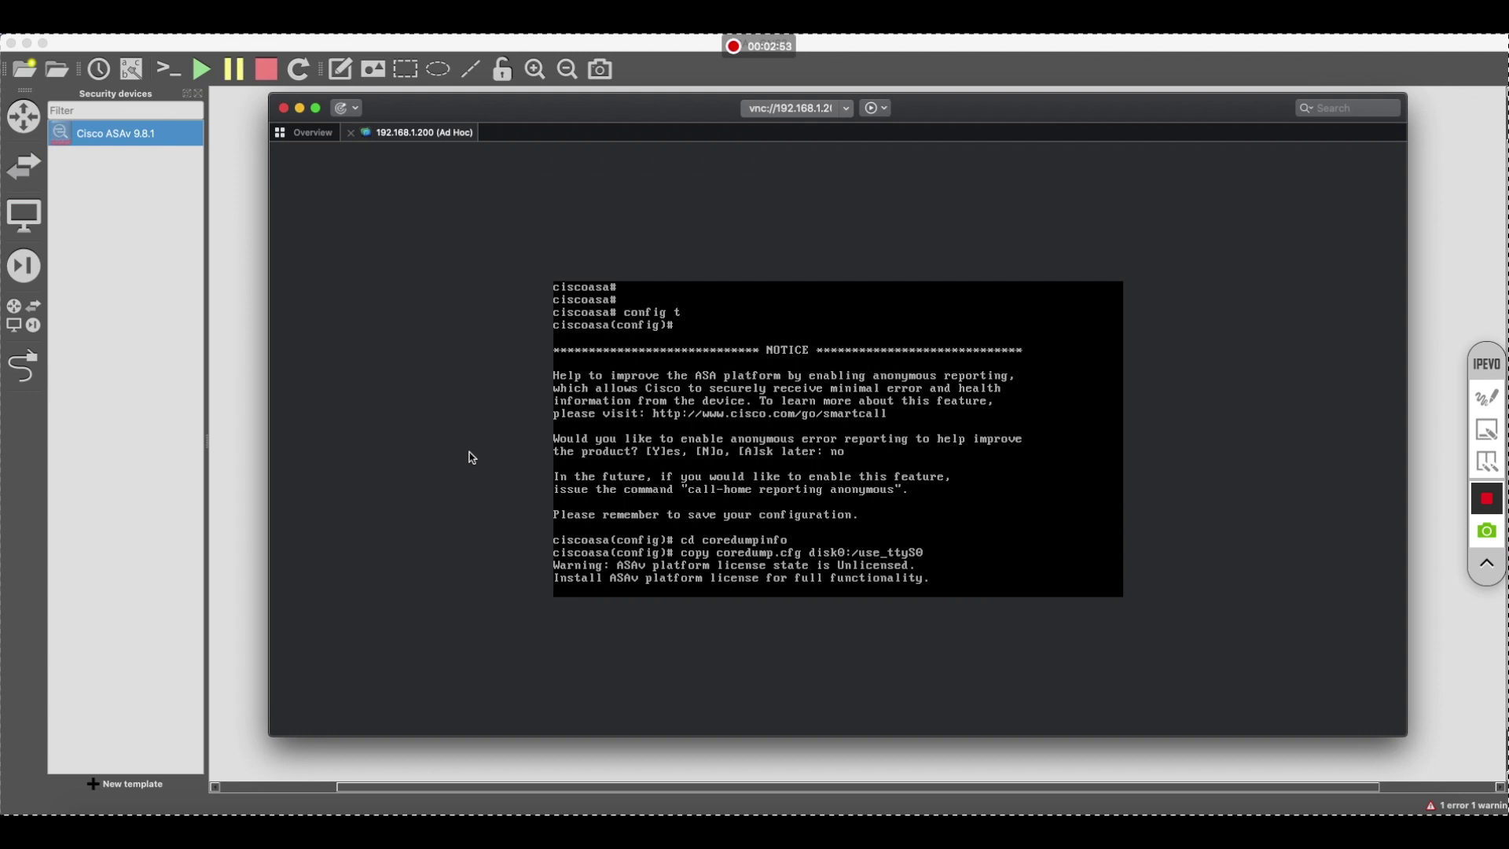
{"action": "key", "text": "Return"}
{"action": "key", "text": "Return"}
{"action": "key", "text": "Return"}
{"action": "key", "text": "Return"}
{"action": "key", "text": "Return"}
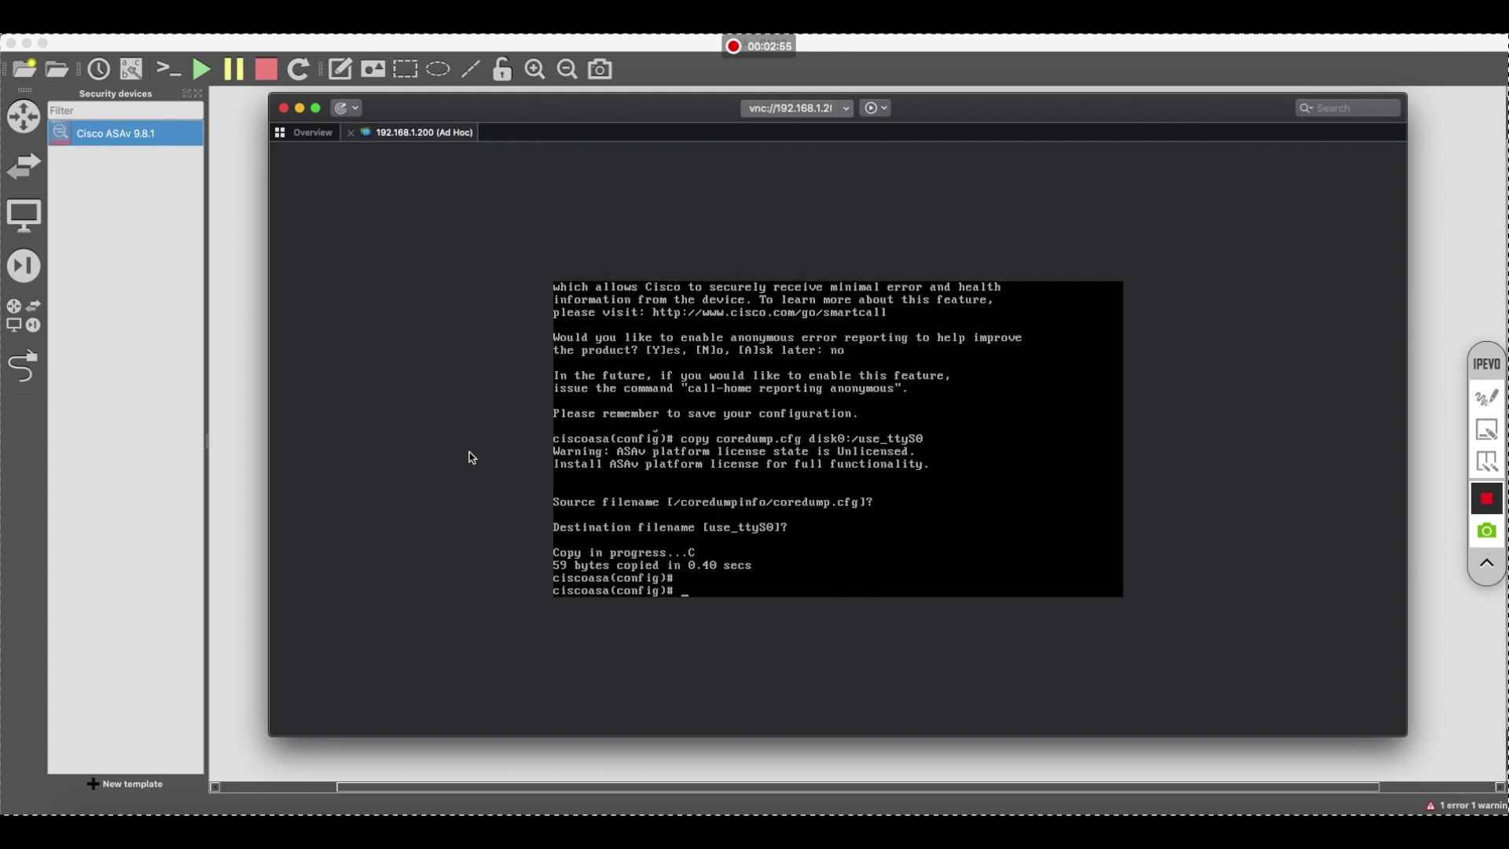
{"action": "key", "text": "Return"}
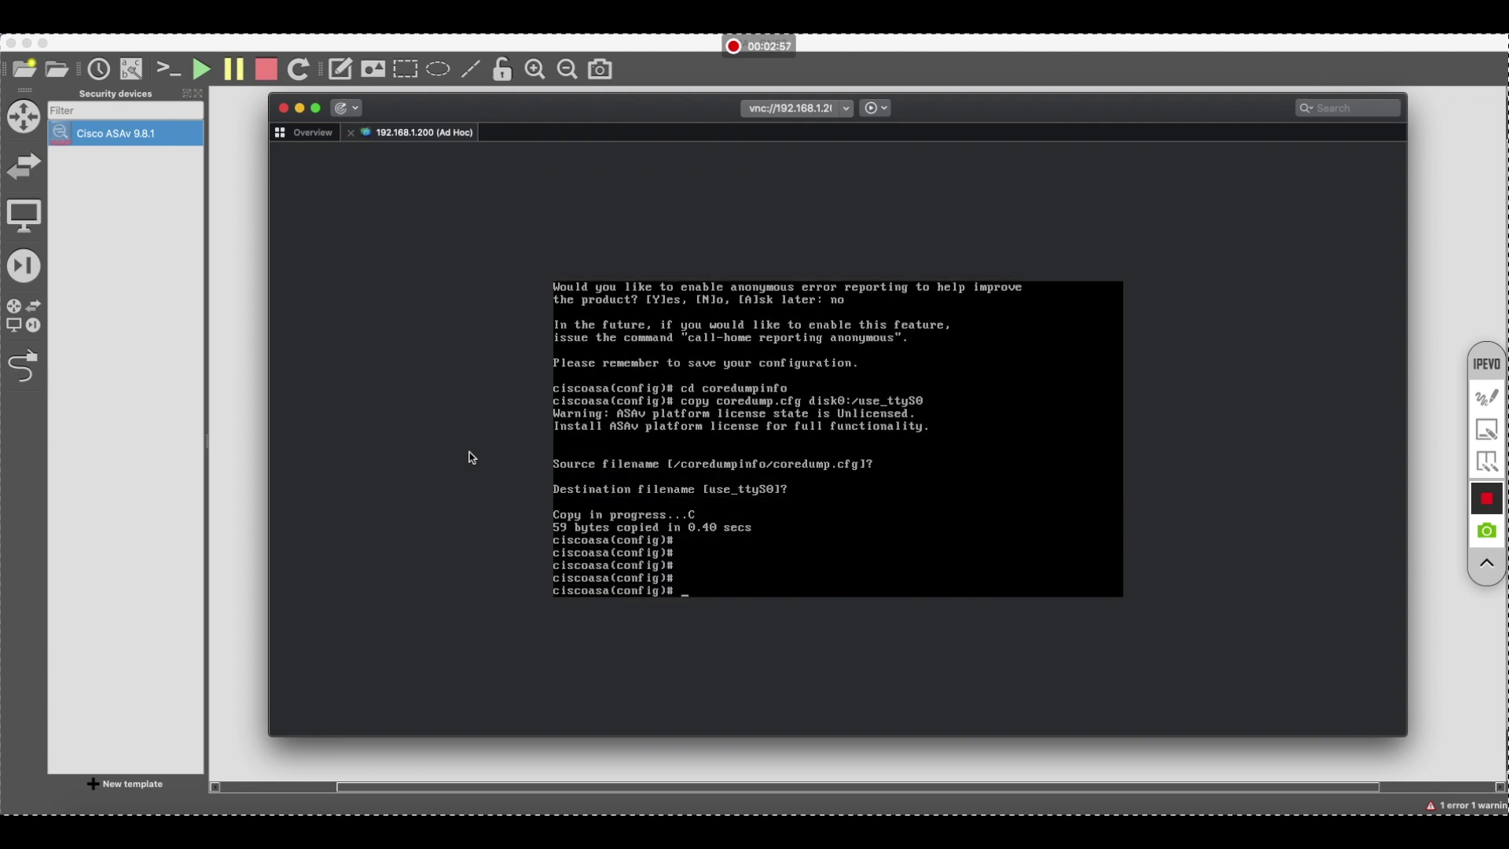
Leave configuration mode and list disk0: to confirm the 59-byte use_ttyS0 file exists
{"action": "type", "text": "end"}
{"action": "key", "text": "Return"}
{"action": "key", "text": "Return"}
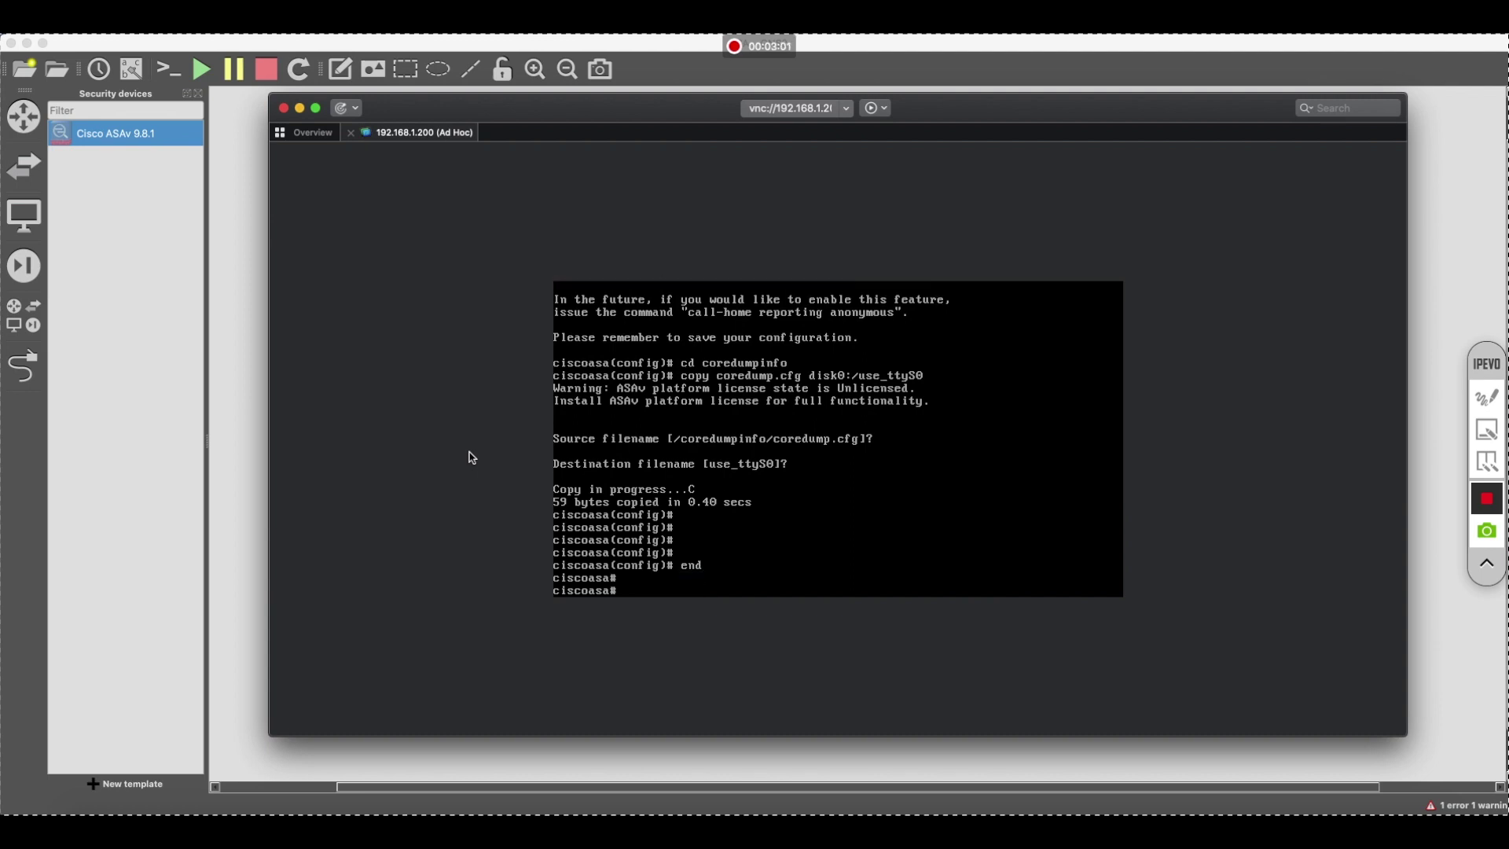
{"action": "type", "text": "dis"}
{"action": "type", "text": " disk"}
{"action": "type", "text": "0:/"}
{"action": "key", "text": "Return"}
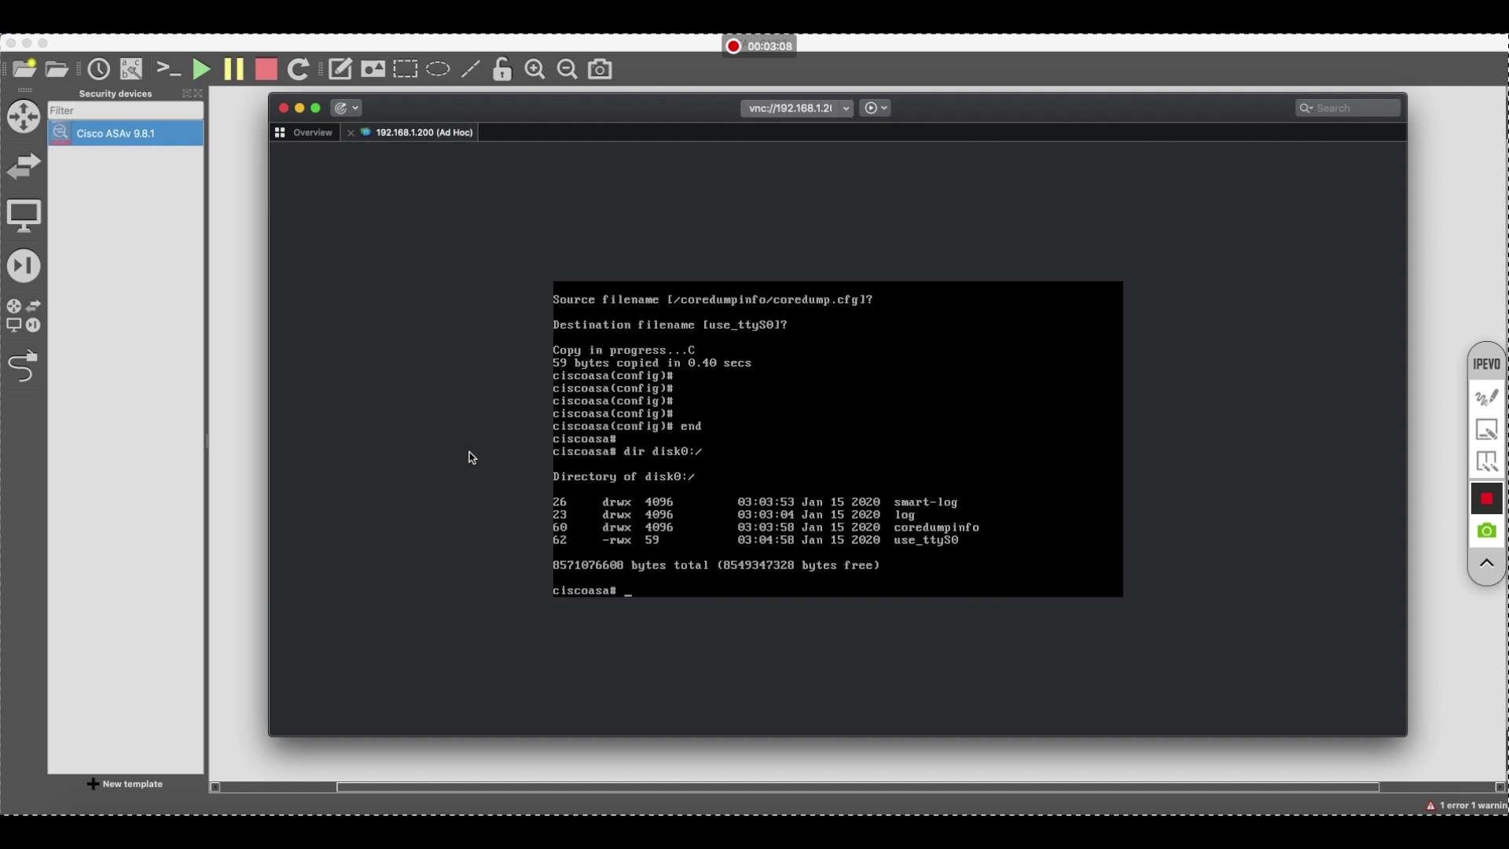
Close the VNC session and viewer window, then stop the ASAv node
{"action": "left_click", "coordinate": [352, 134]}
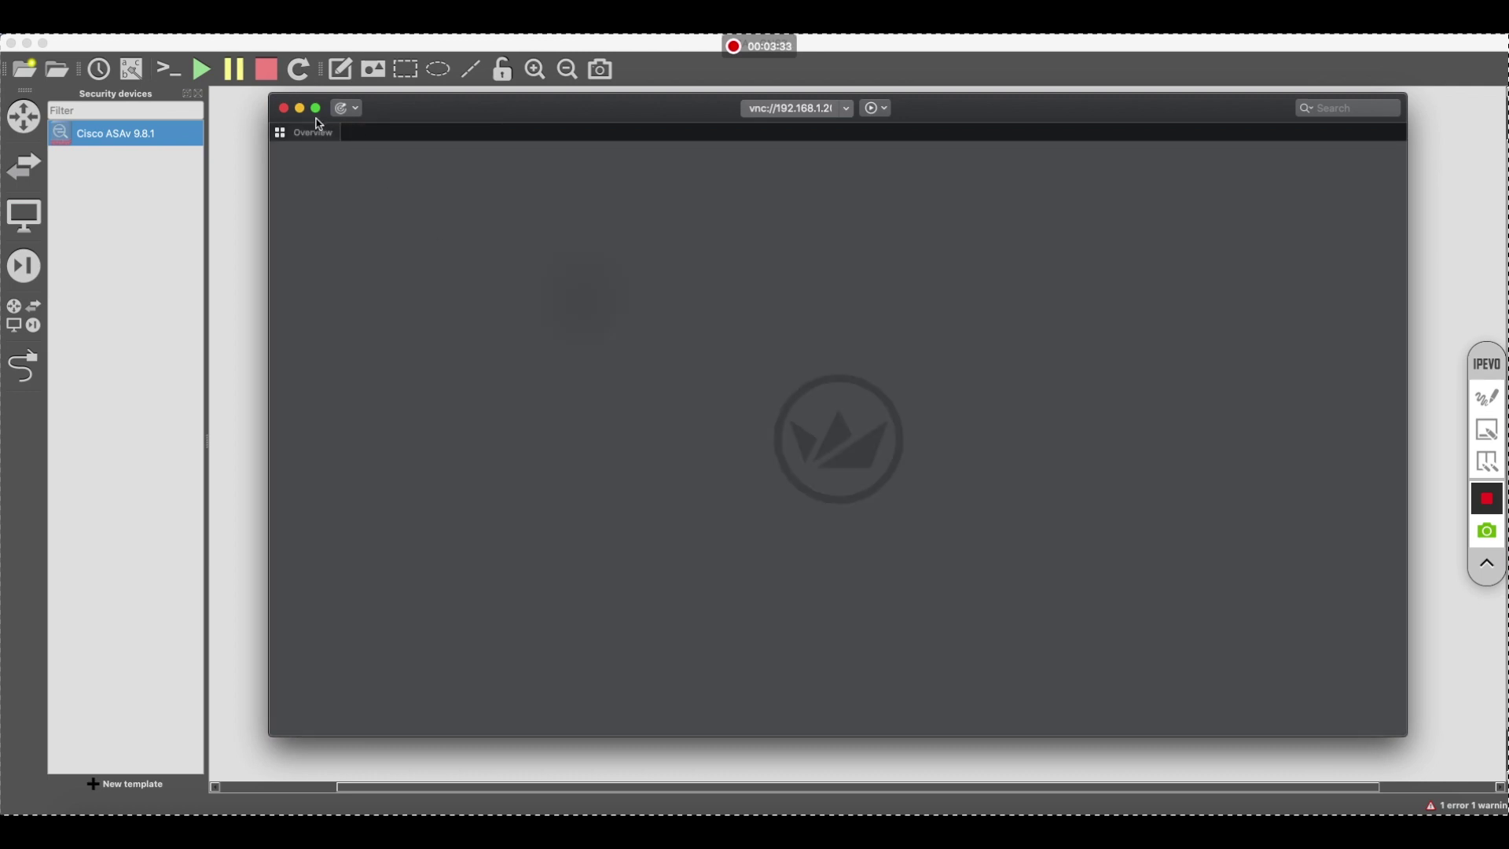
{"action": "left_click", "coordinate": [283, 108]}
{"action": "right_click", "coordinate": [579, 307]}
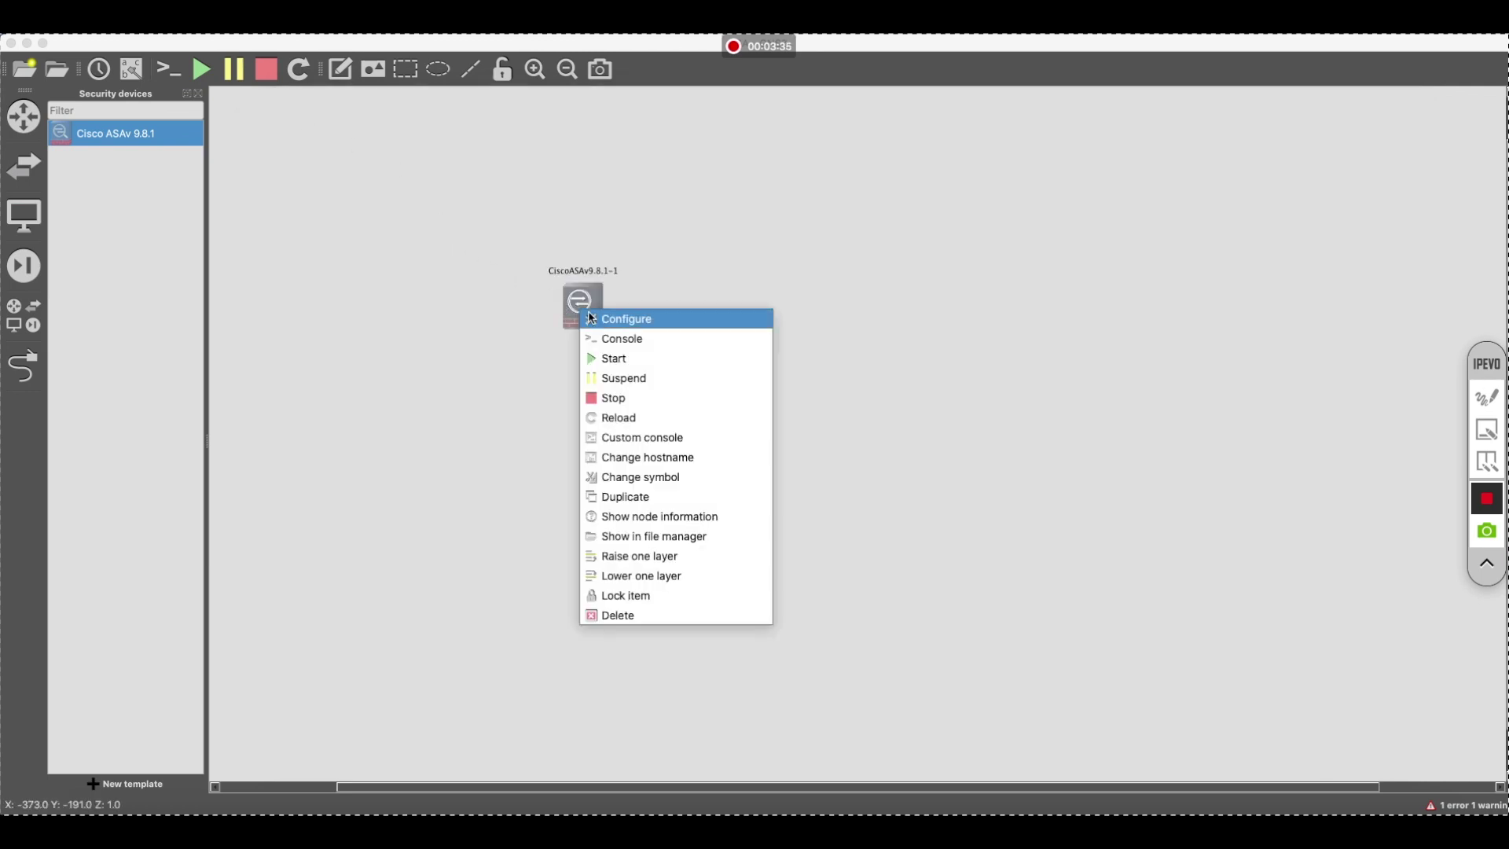
{"action": "left_click", "coordinate": [643, 398]}
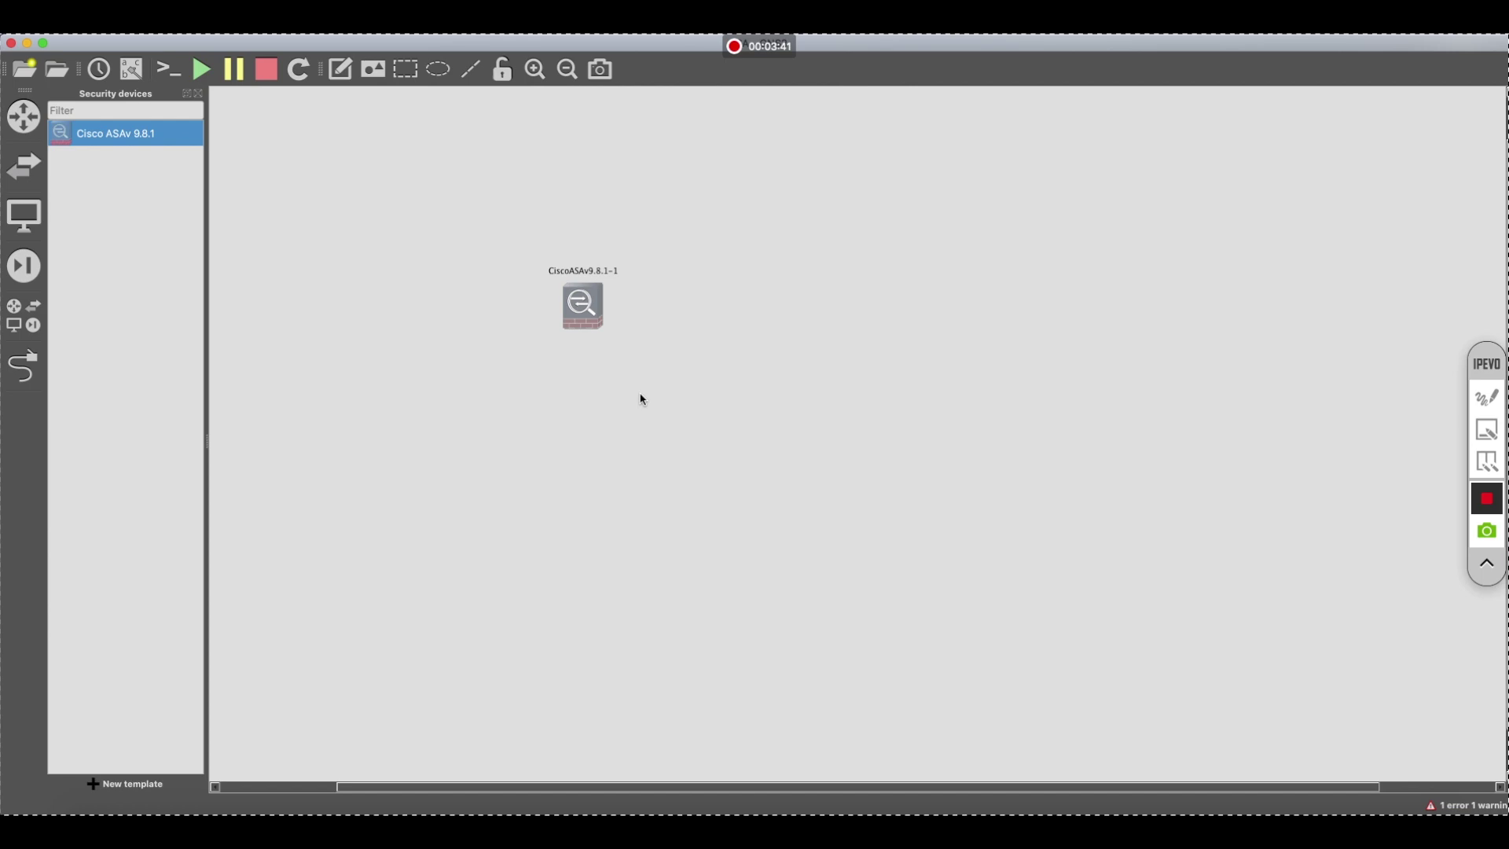
Set the Cisco ASAv 9.8.1 template's console type to telnet, then open the node's properties
{"action": "right_click", "coordinate": [150, 132]}
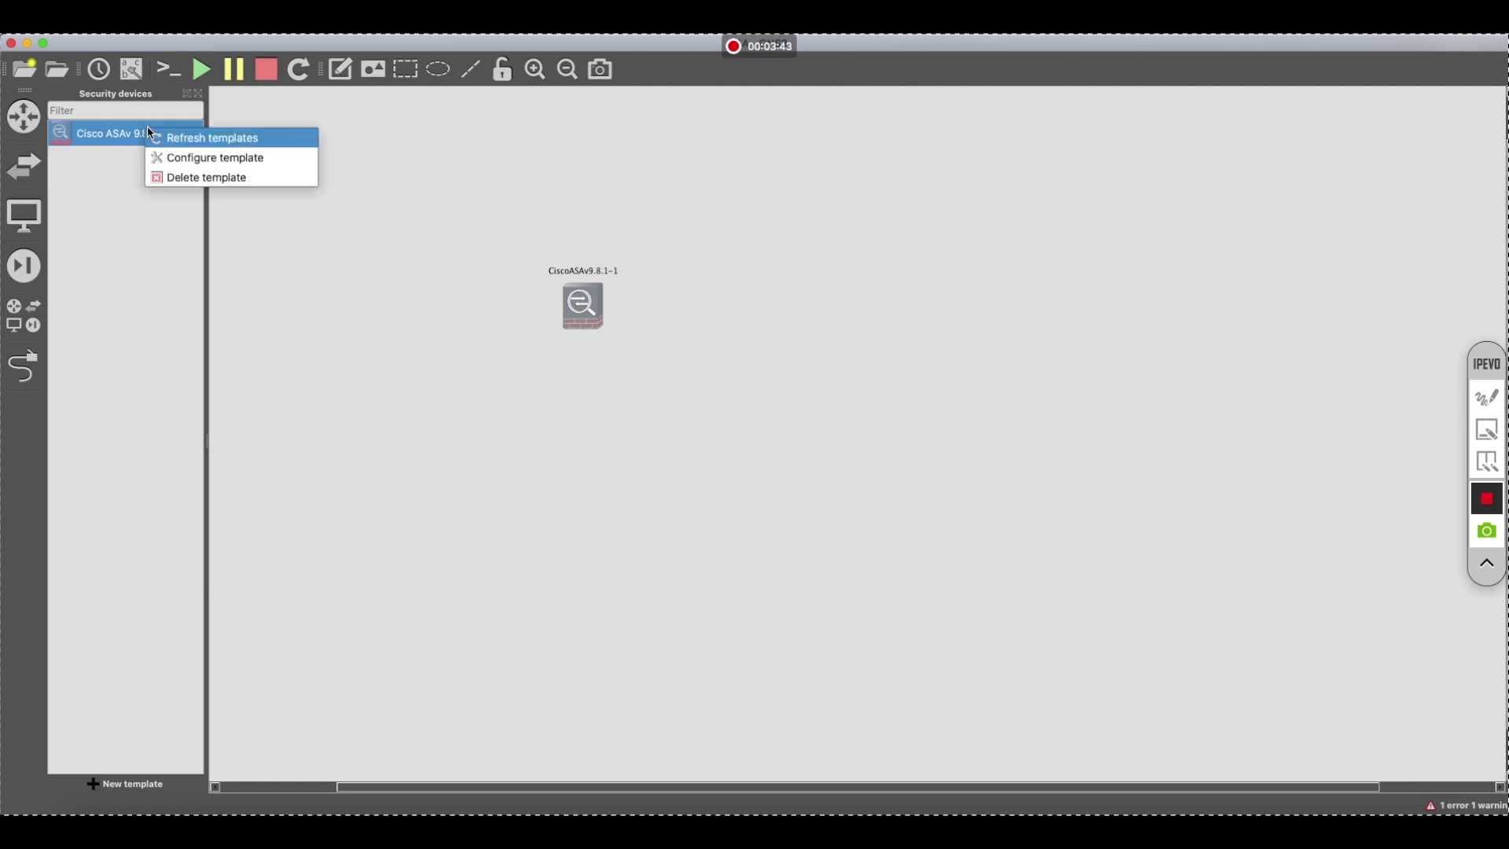
{"action": "left_click", "coordinate": [206, 159]}
{"action": "left_click", "coordinate": [690, 474]}
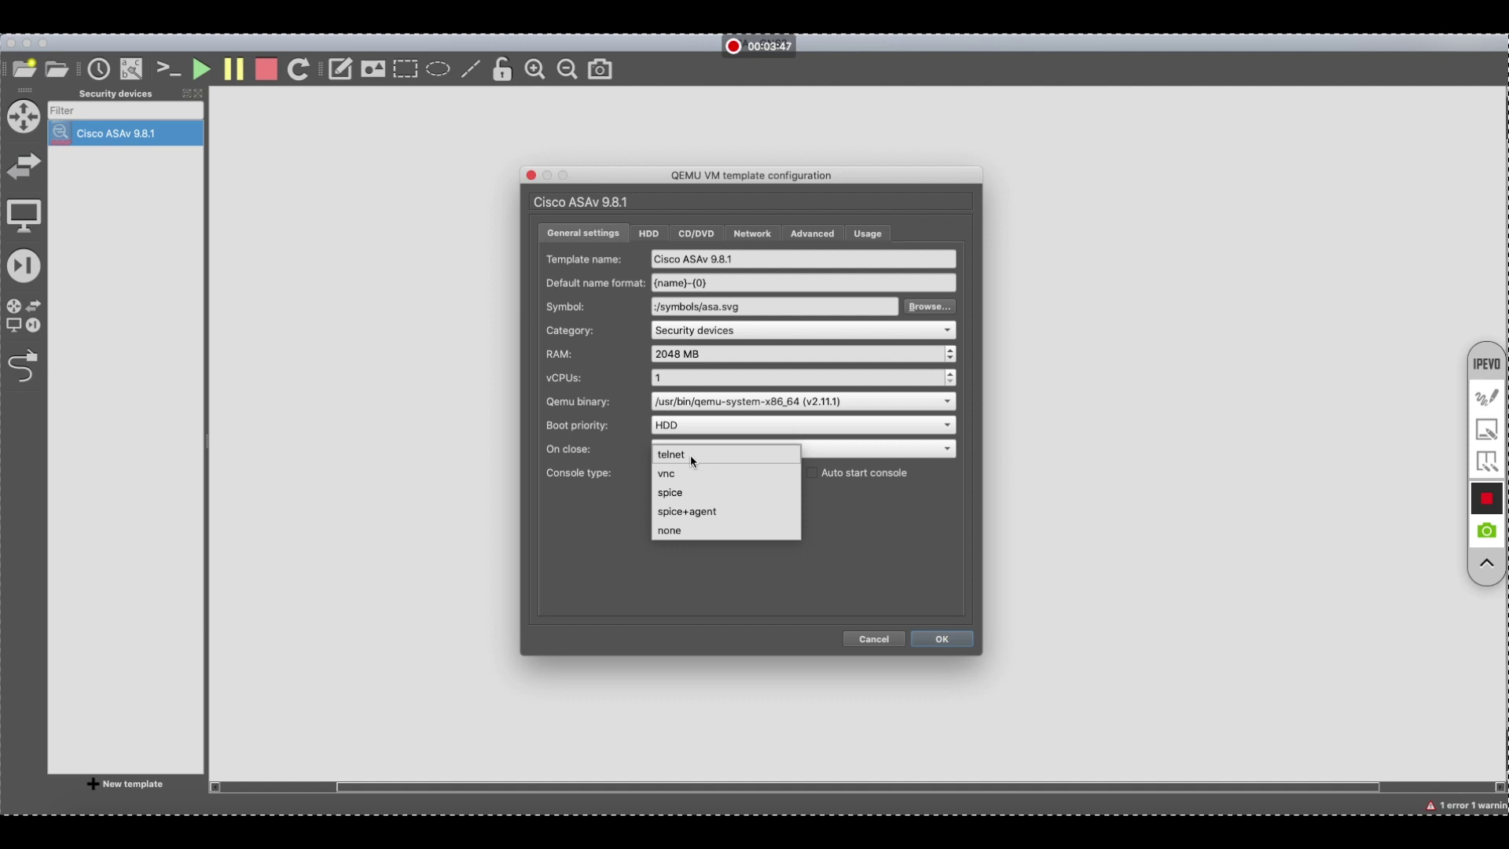
{"action": "left_click", "coordinate": [694, 456]}
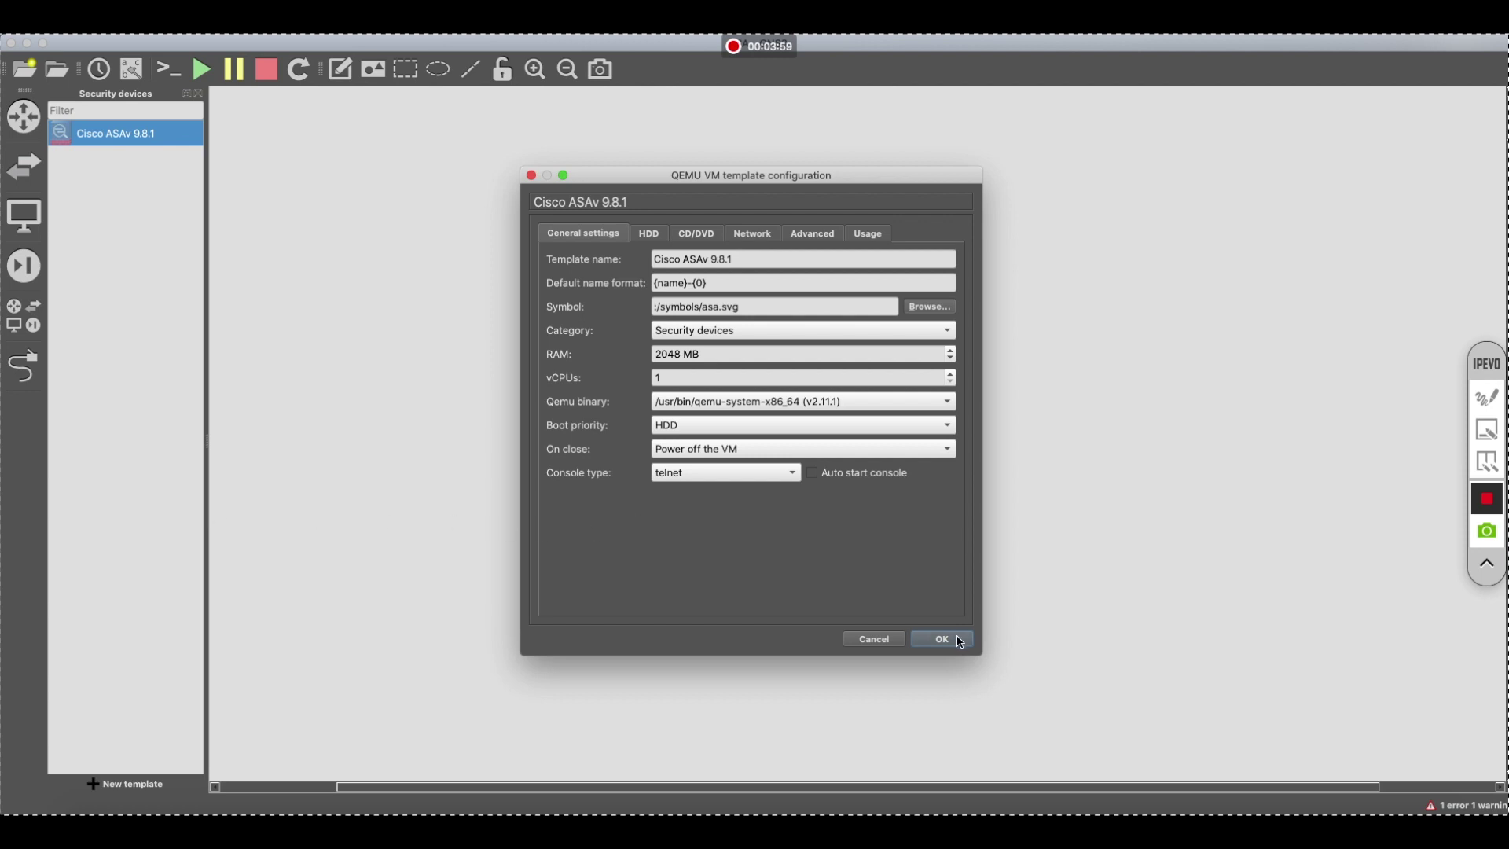
{"action": "right_click", "coordinate": [447, 309]}
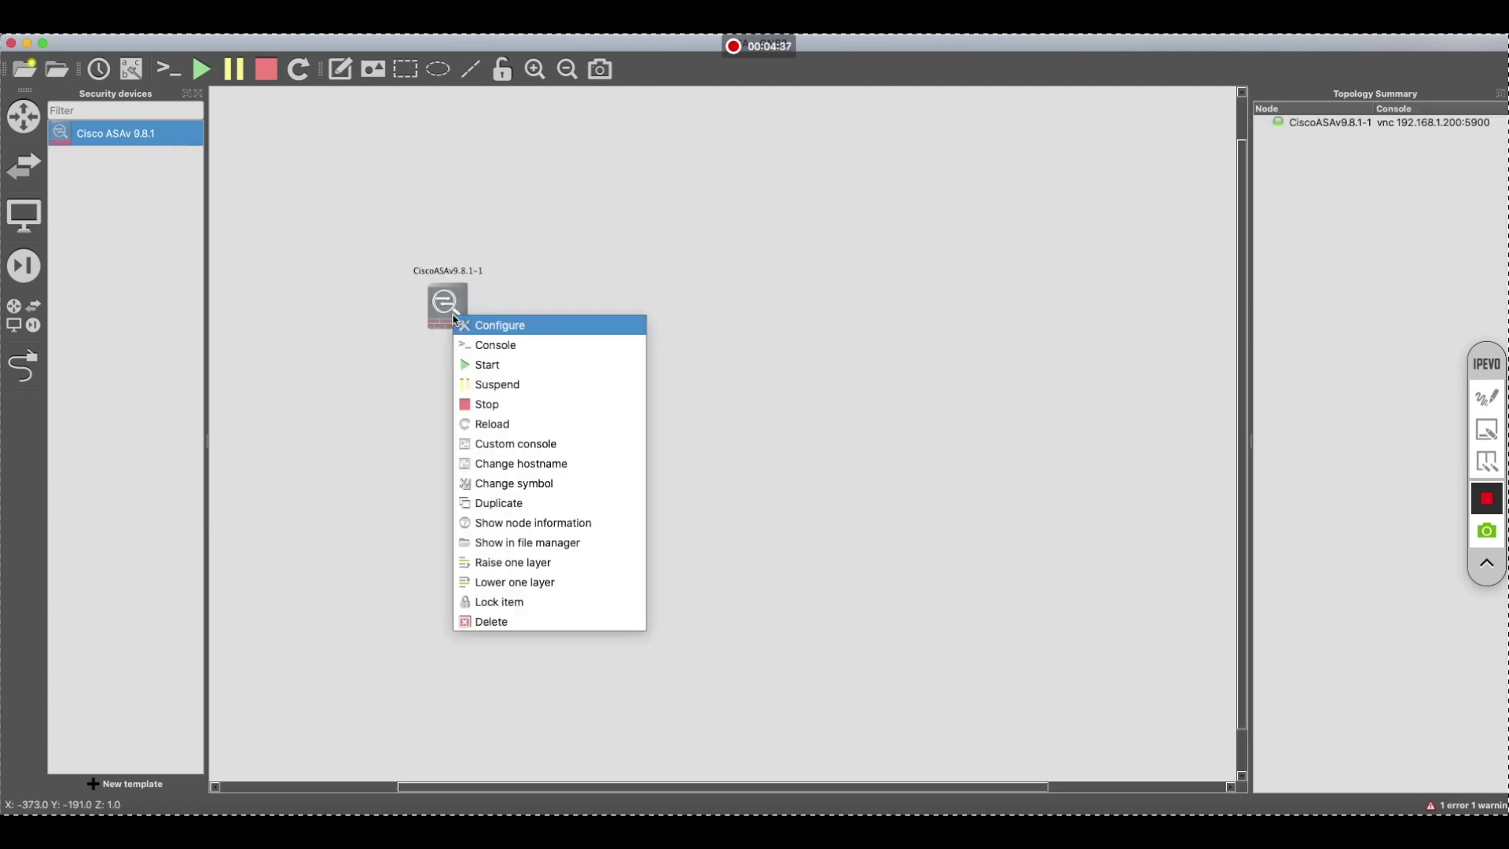
{"action": "left_click", "coordinate": [488, 331]}
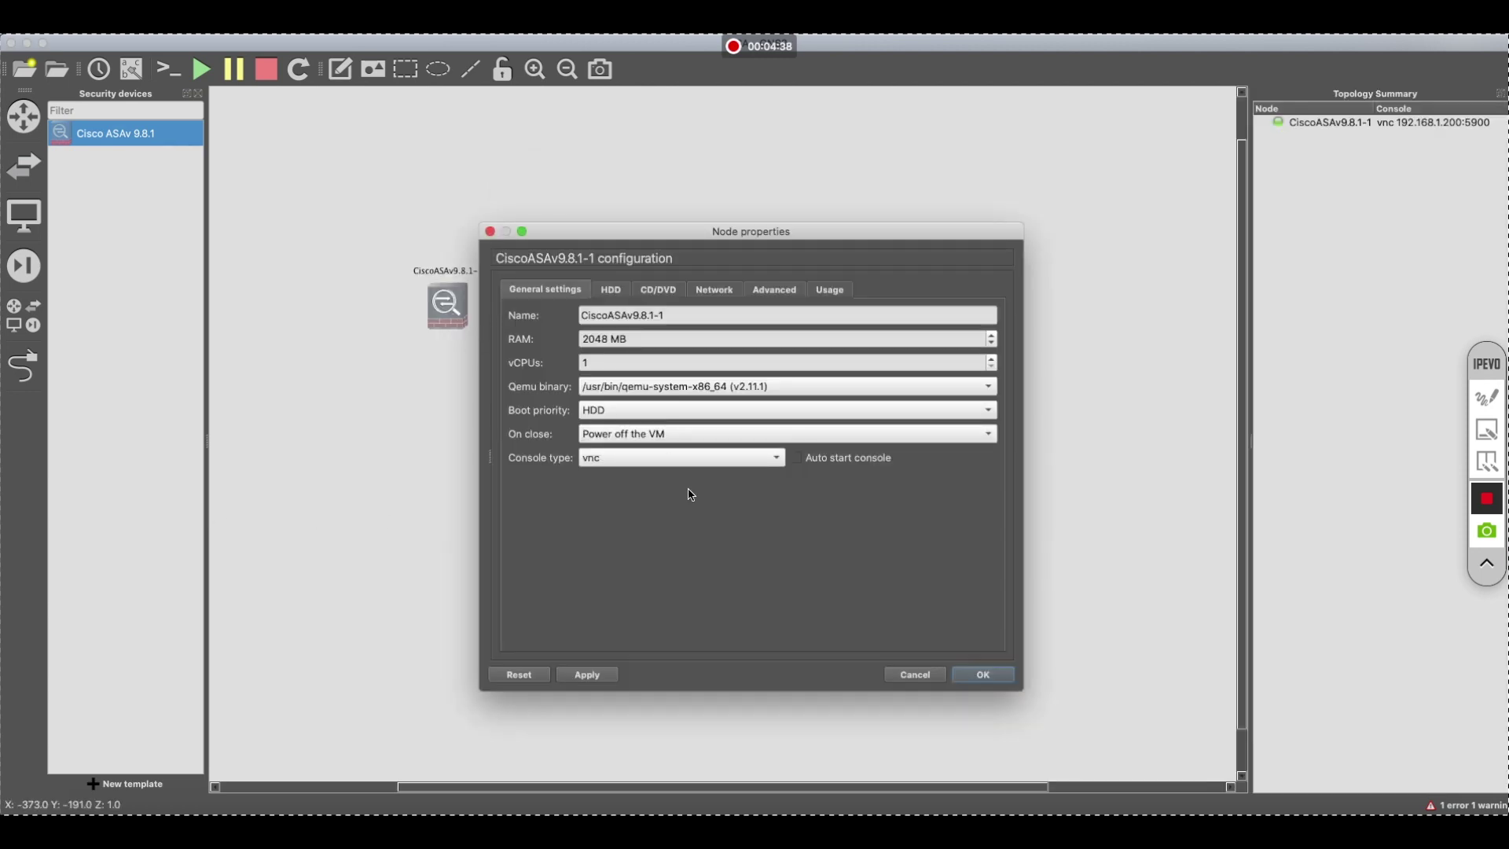
Switch the CiscoASAv9.8.1-1 node's console type to telnet and start the node
{"action": "left_click", "coordinate": [604, 459]}
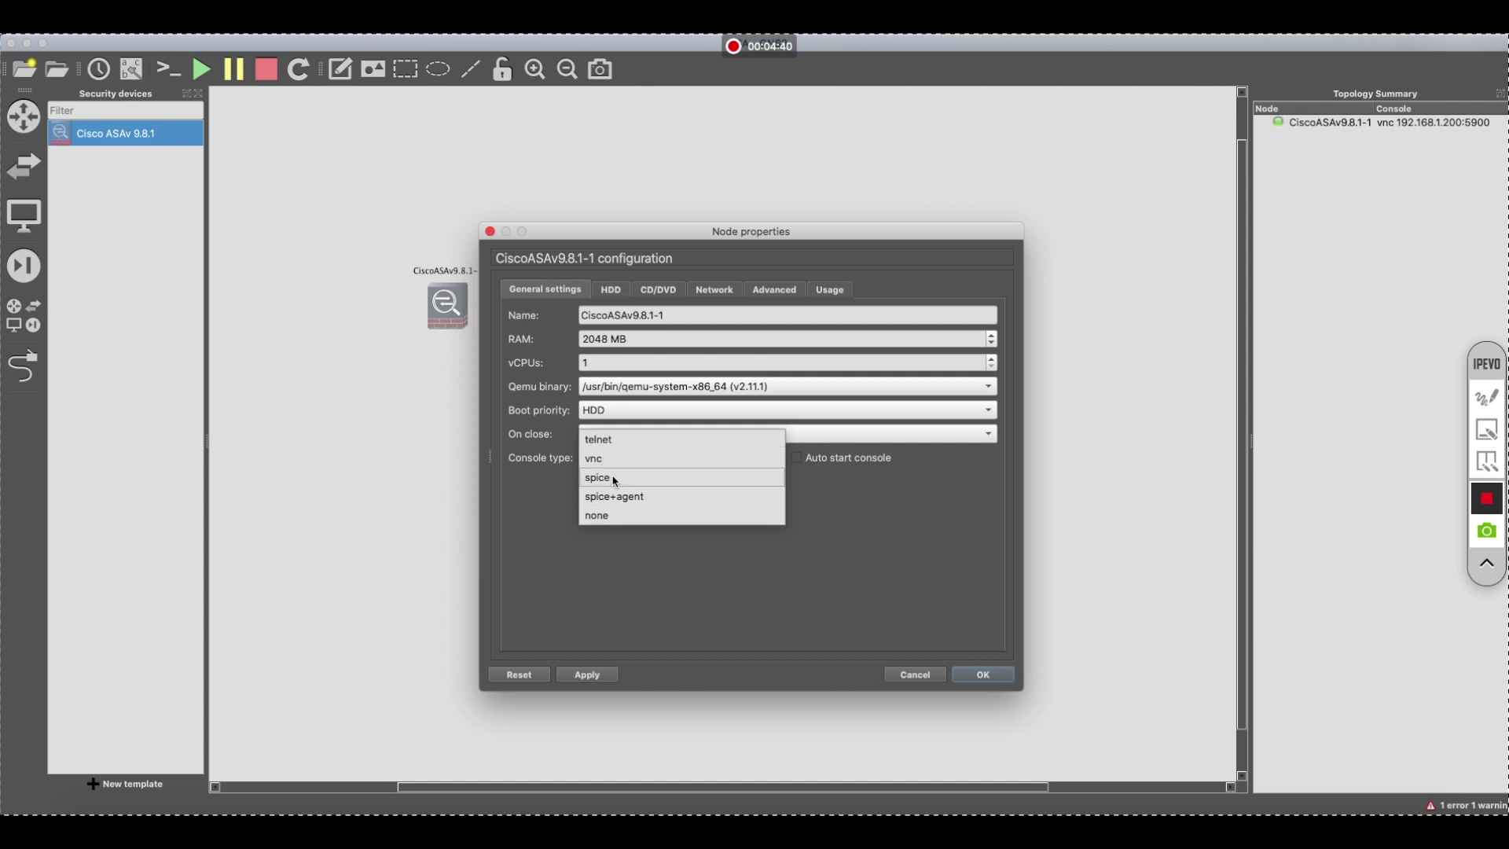
{"action": "left_click", "coordinate": [610, 442]}
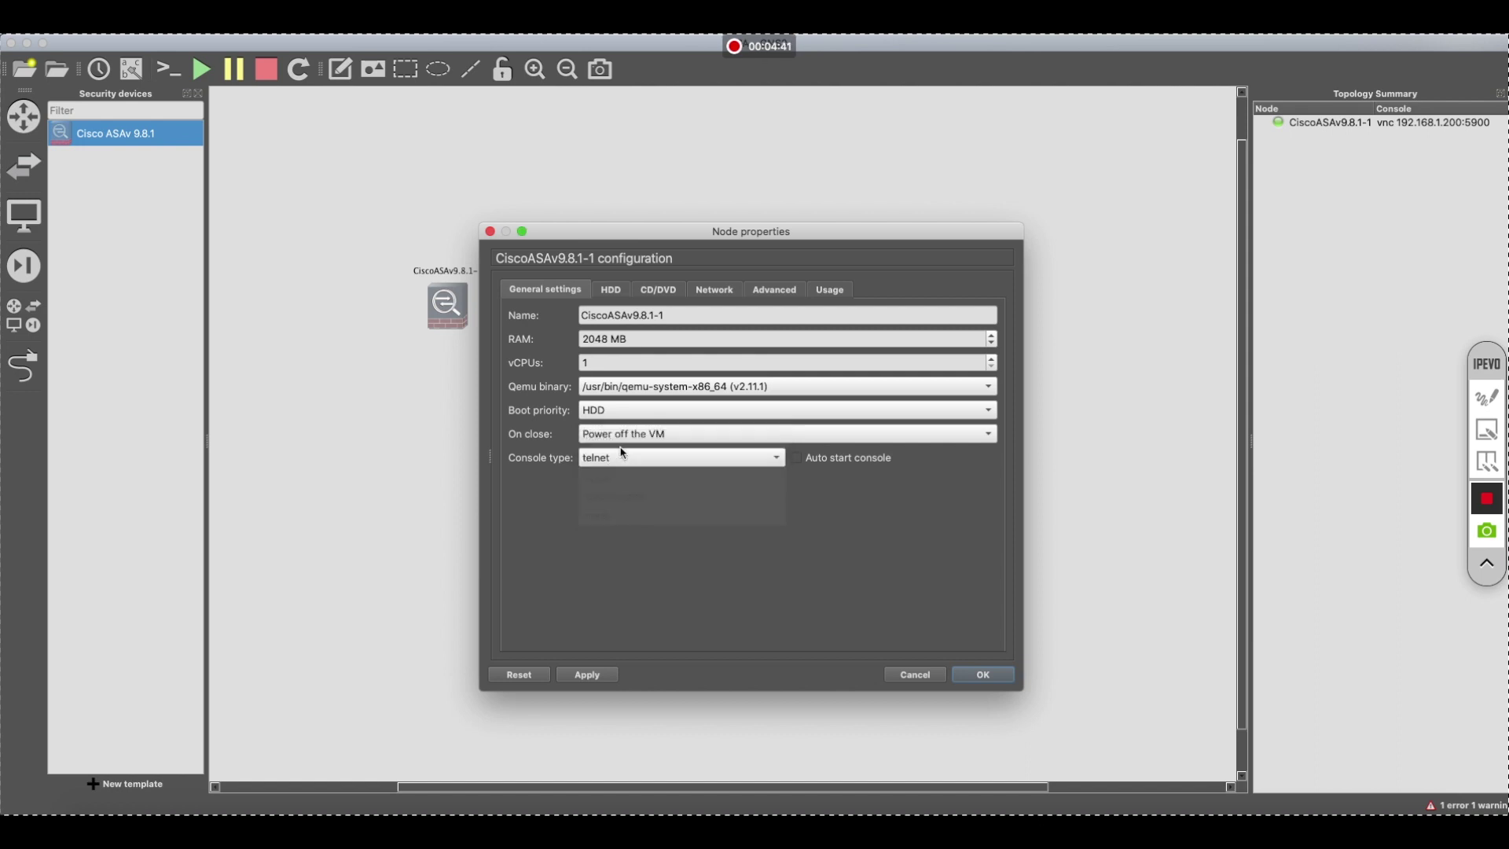
{"action": "left_click", "coordinate": [979, 674]}
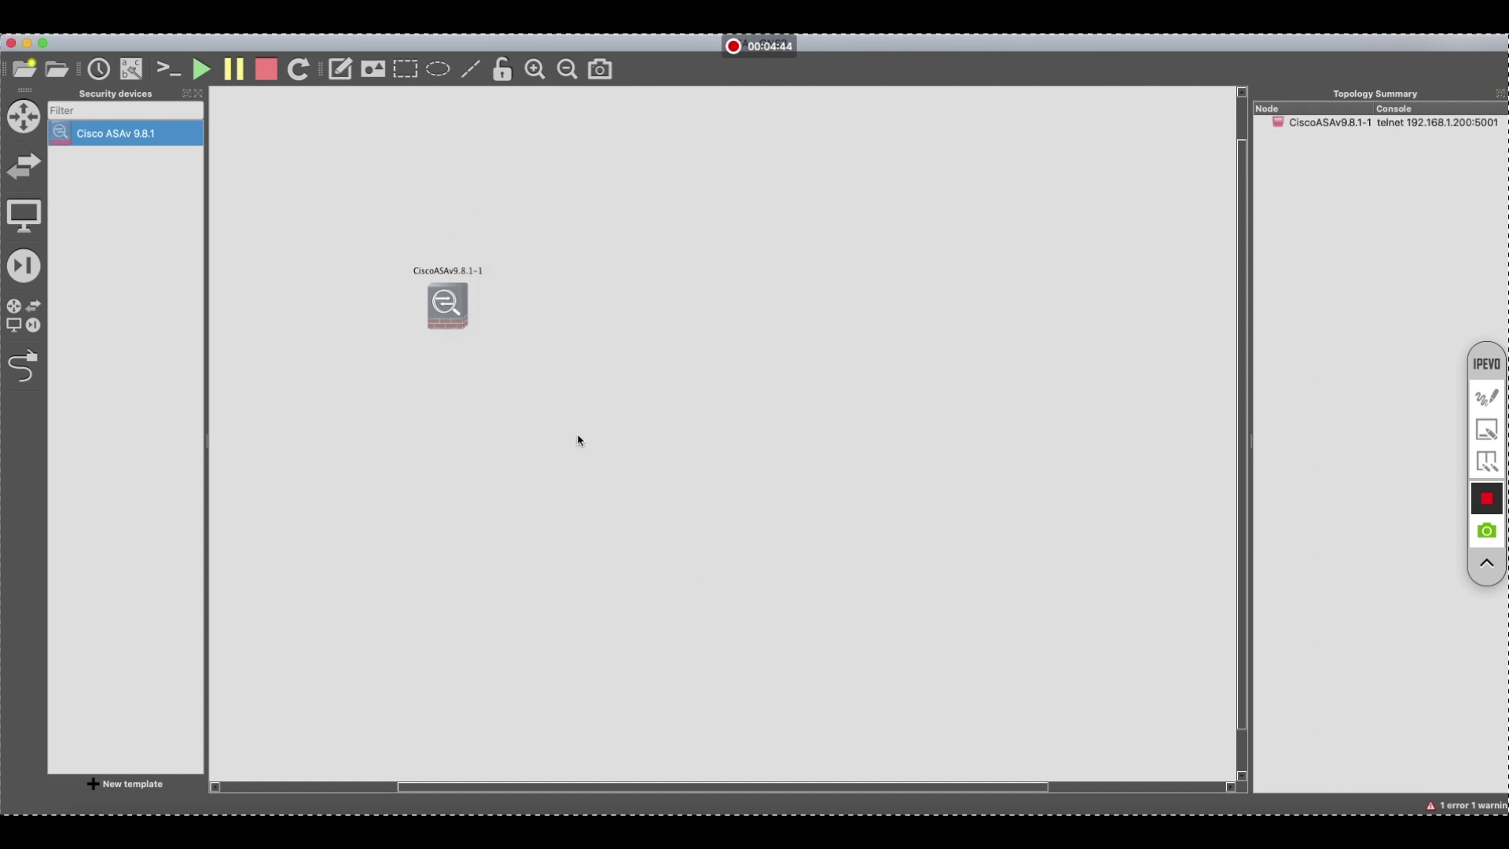
{"action": "right_click", "coordinate": [442, 306]}
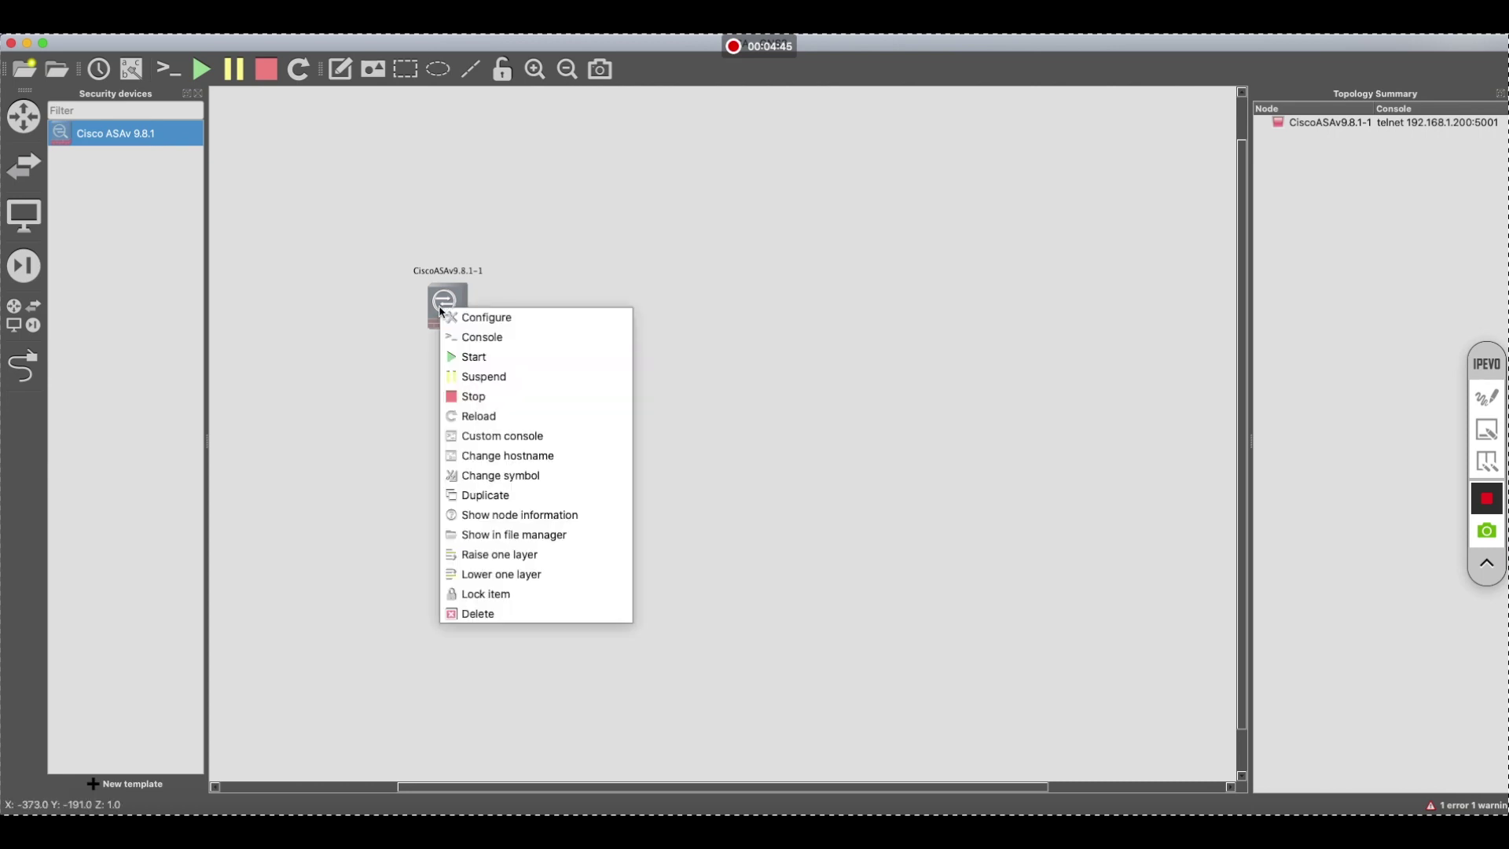
{"action": "left_click", "coordinate": [484, 358]}
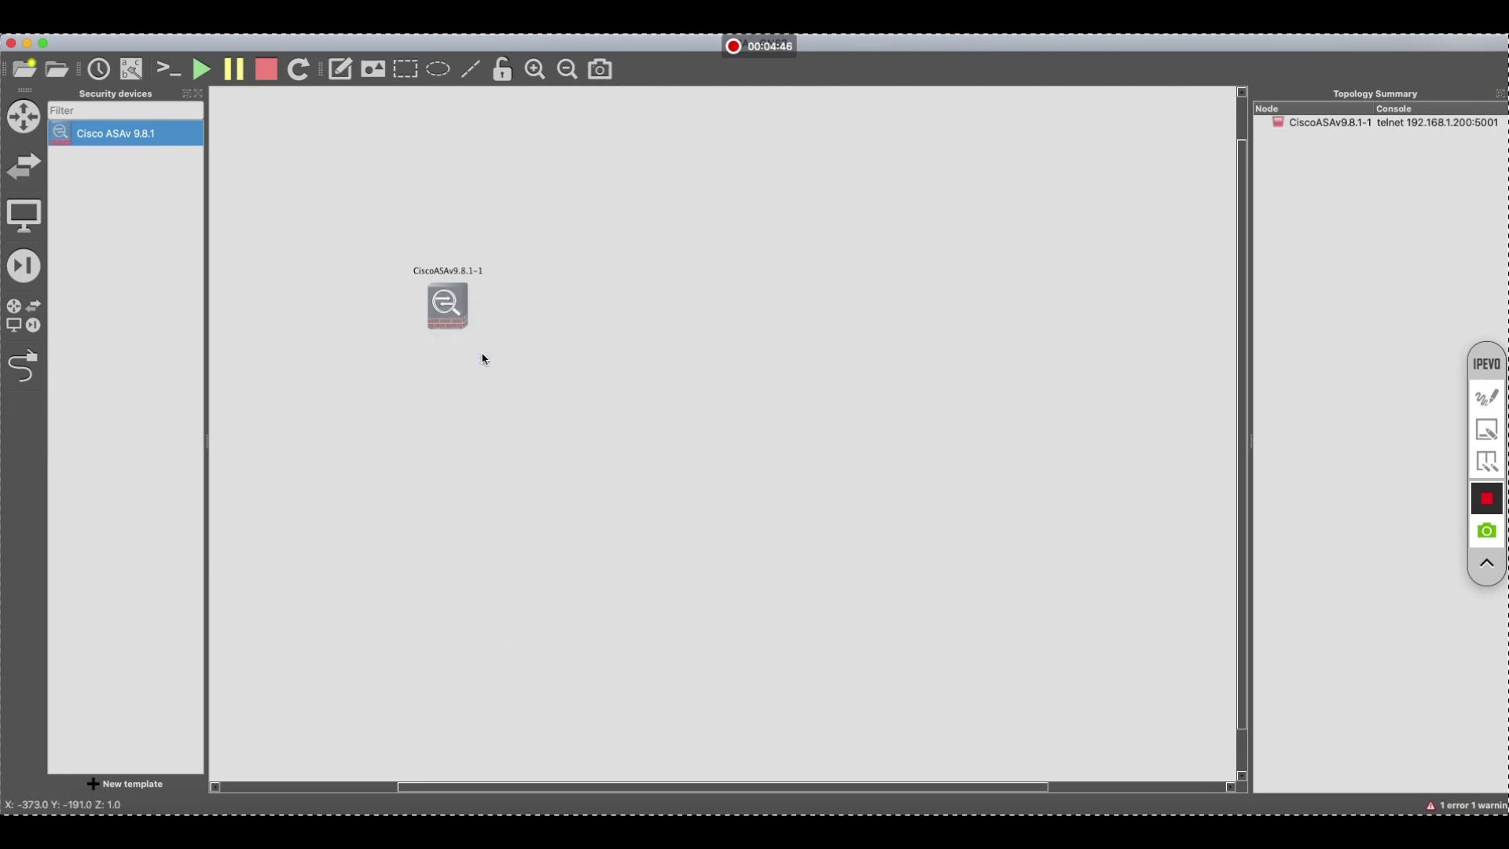
Recheck the node's settings, then launch its telnet console on port 5001
{"action": "right_click", "coordinate": [455, 312]}
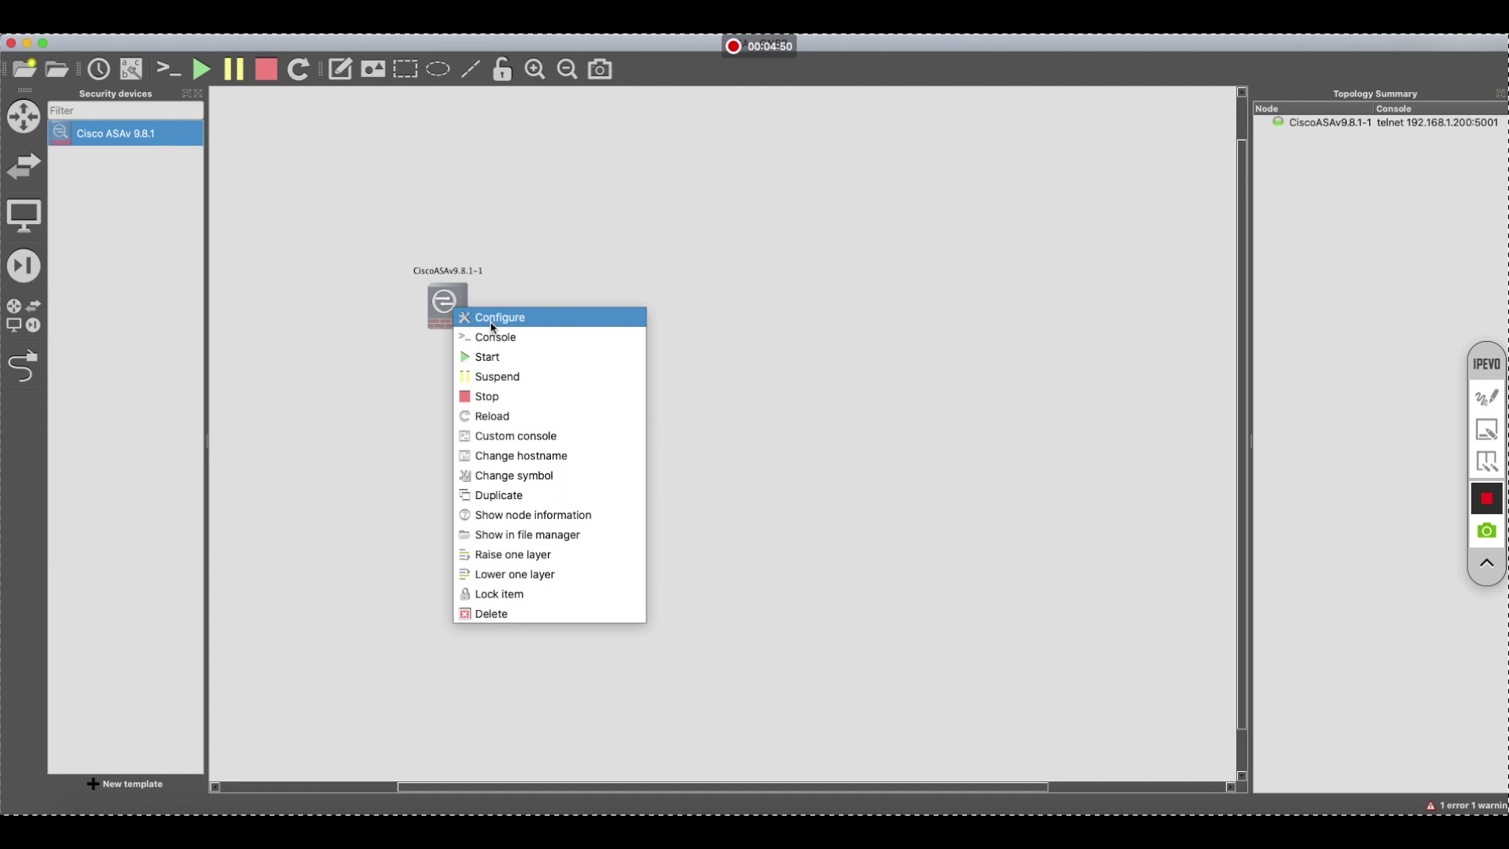
{"action": "left_click", "coordinate": [494, 323]}
{"action": "left_click", "coordinate": [982, 674]}
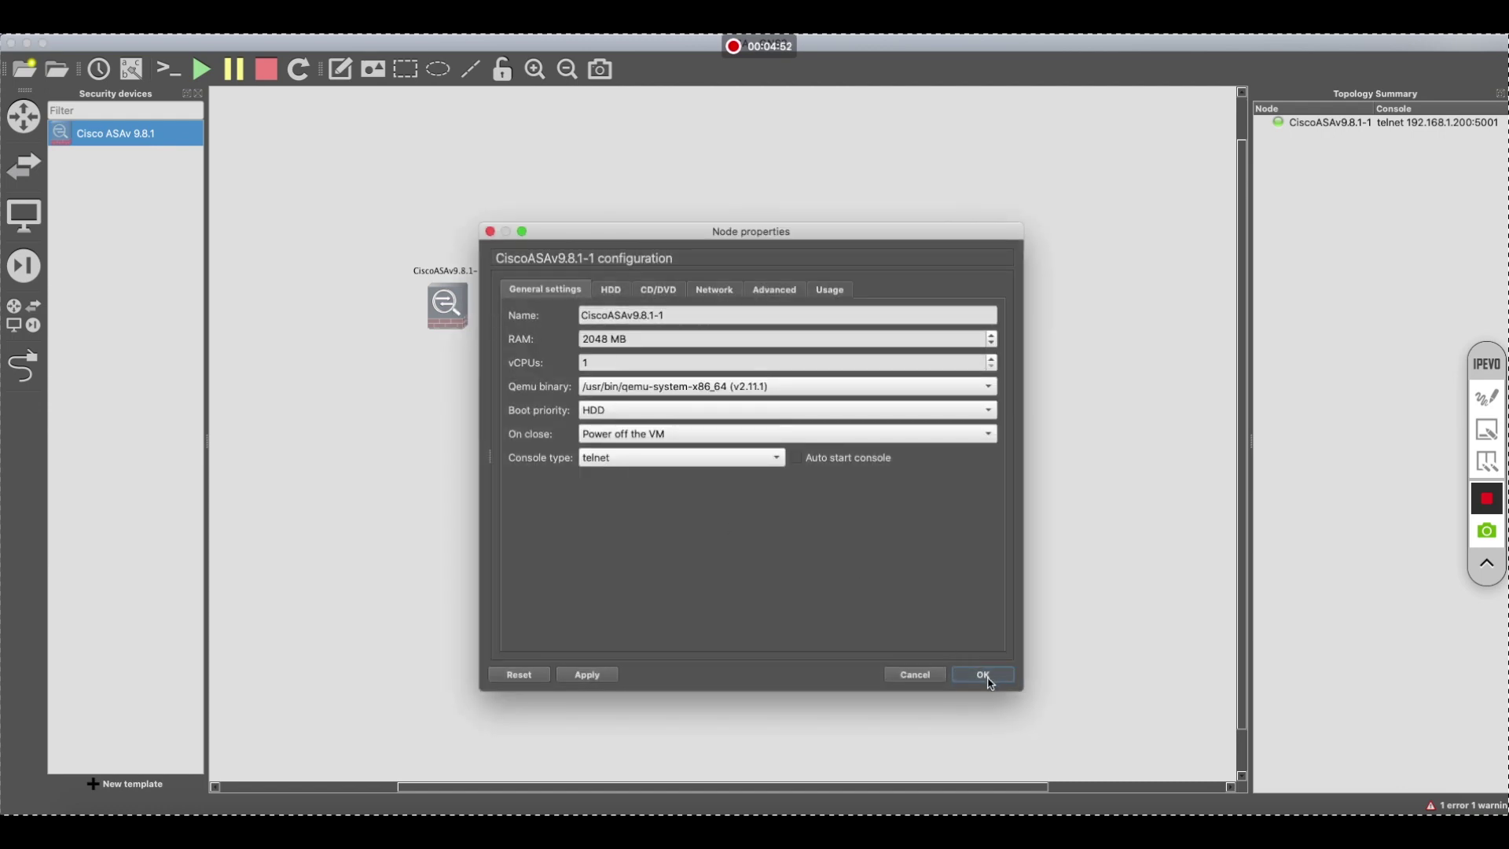
{"action": "right_click", "coordinate": [451, 313]}
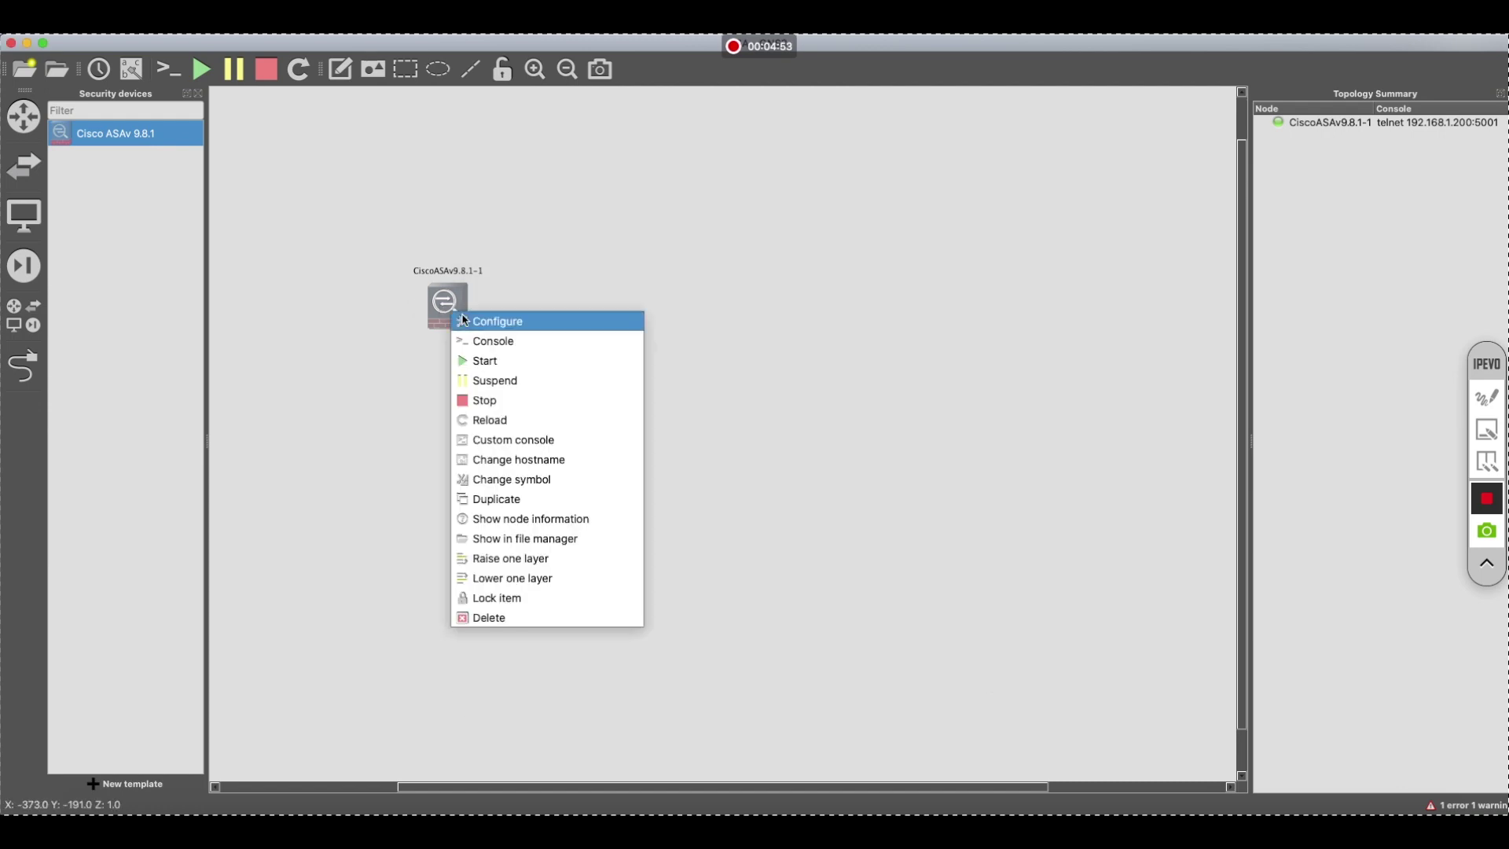
{"action": "left_click", "coordinate": [499, 341]}
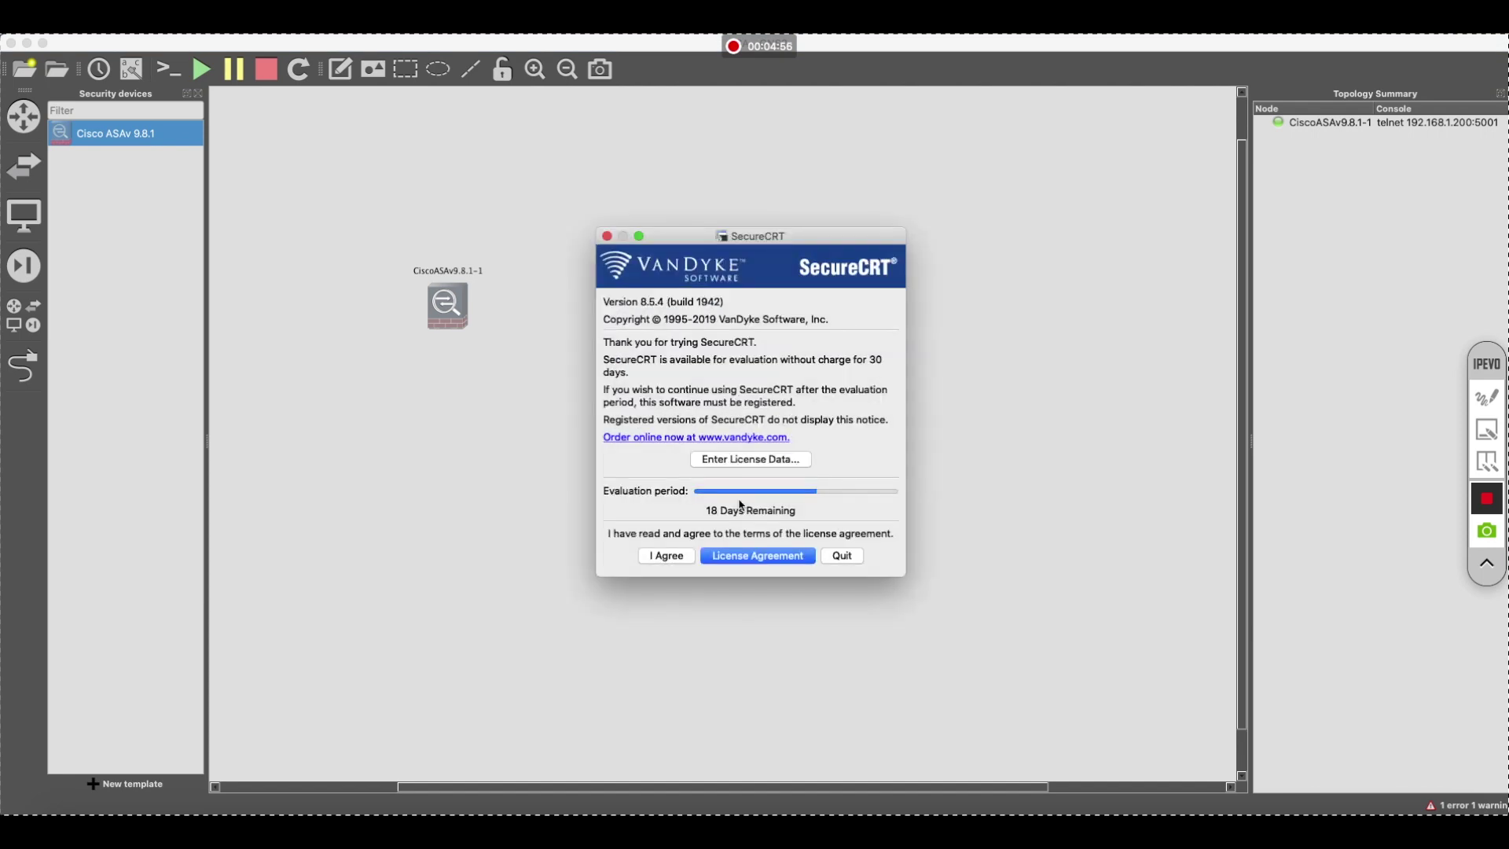
Accept SecureCRT's evaluation terms, enter the passphrase, enlarge the console to 151x29, and return to GNS3
{"action": "left_click", "coordinate": [665, 556]}
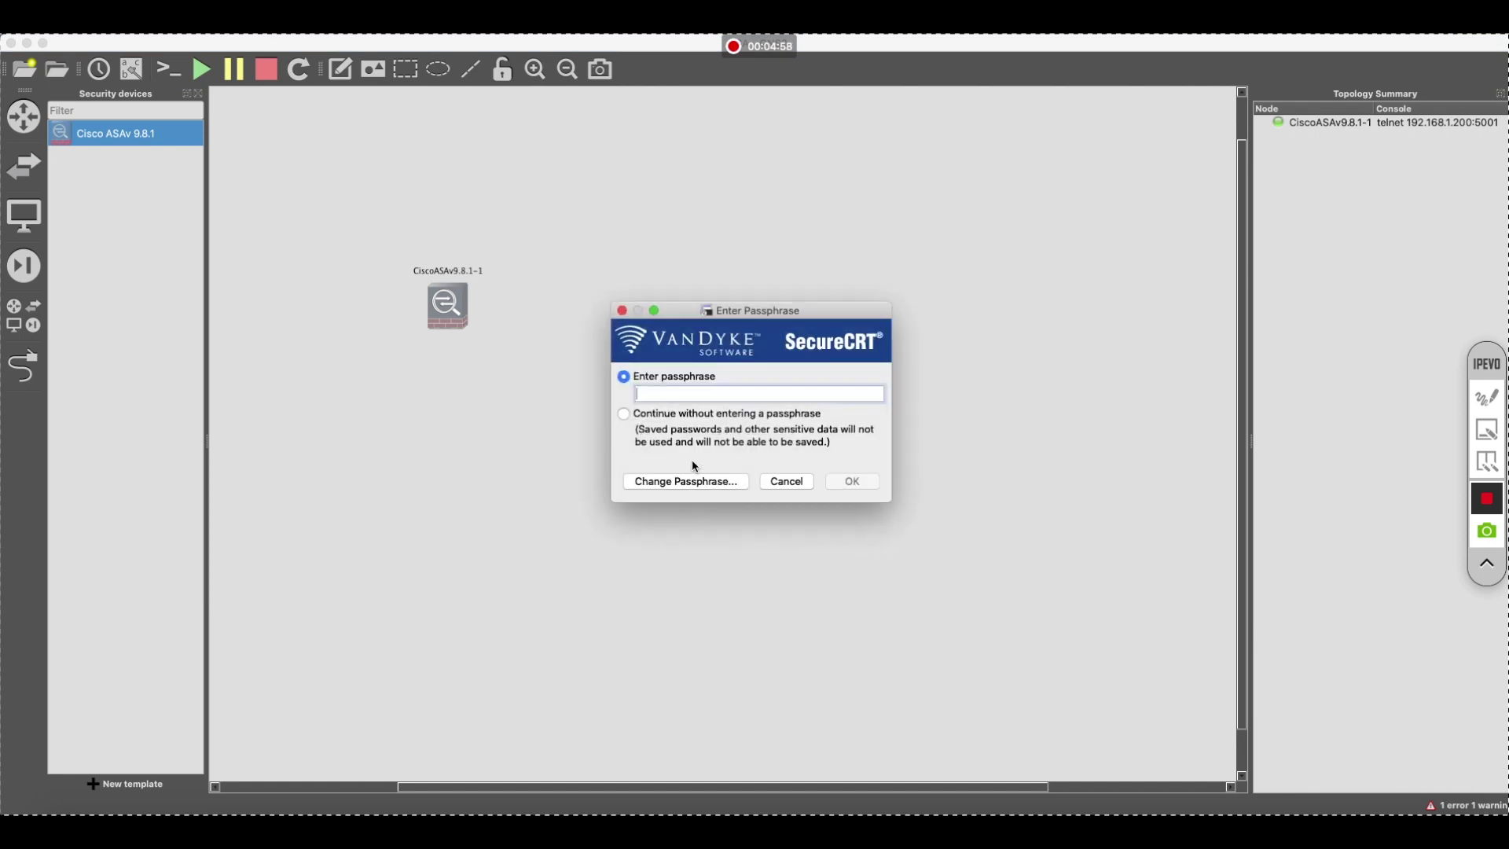
{"action": "type", "text": "*******"}
{"action": "key", "text": "Return"}
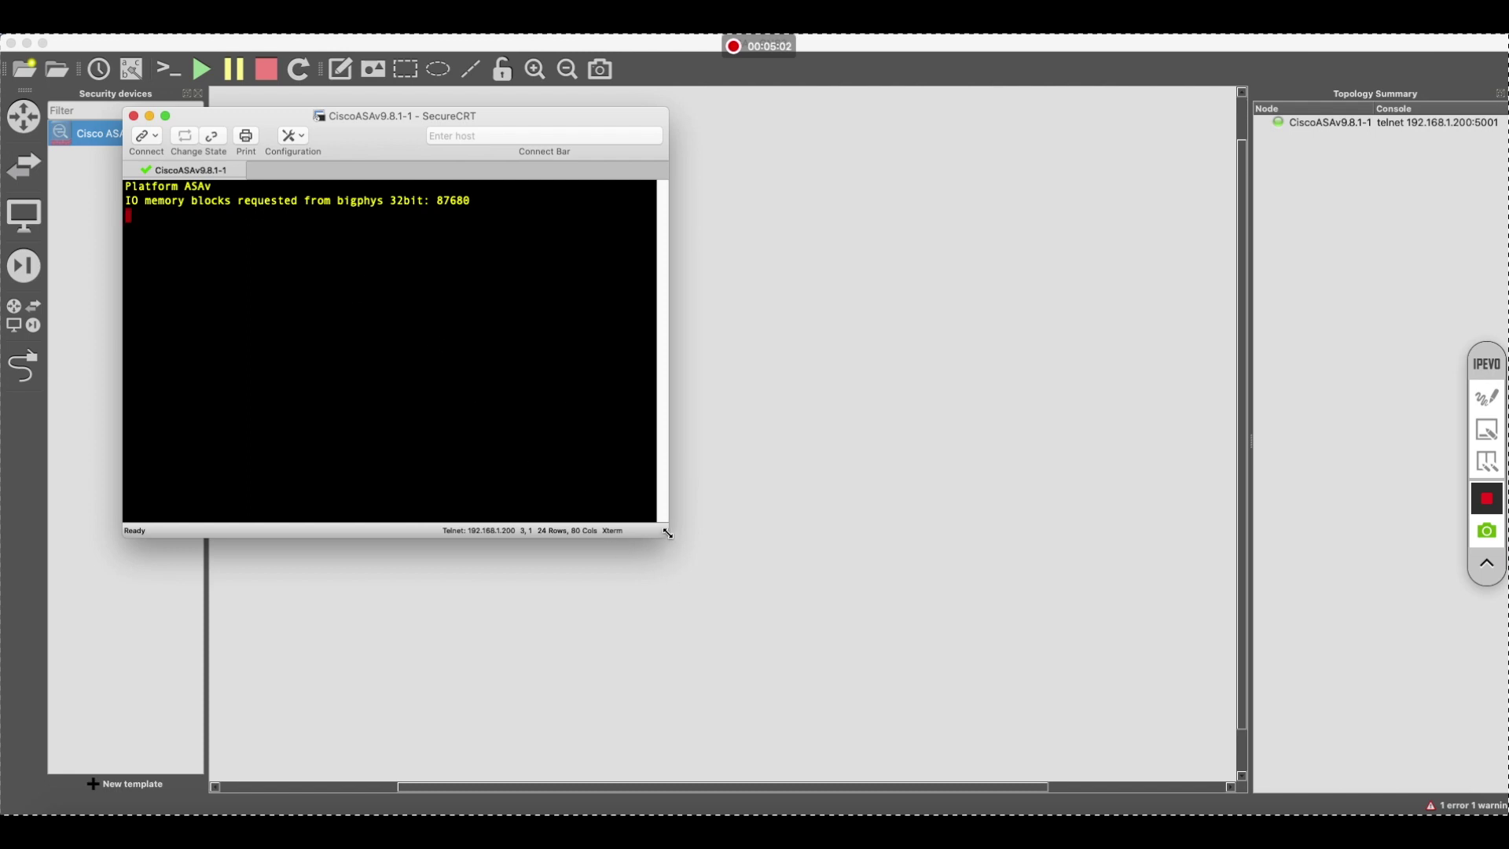
{"action": "left_click_drag", "start_coordinate": [668, 538], "coordinate": [1139, 620]}
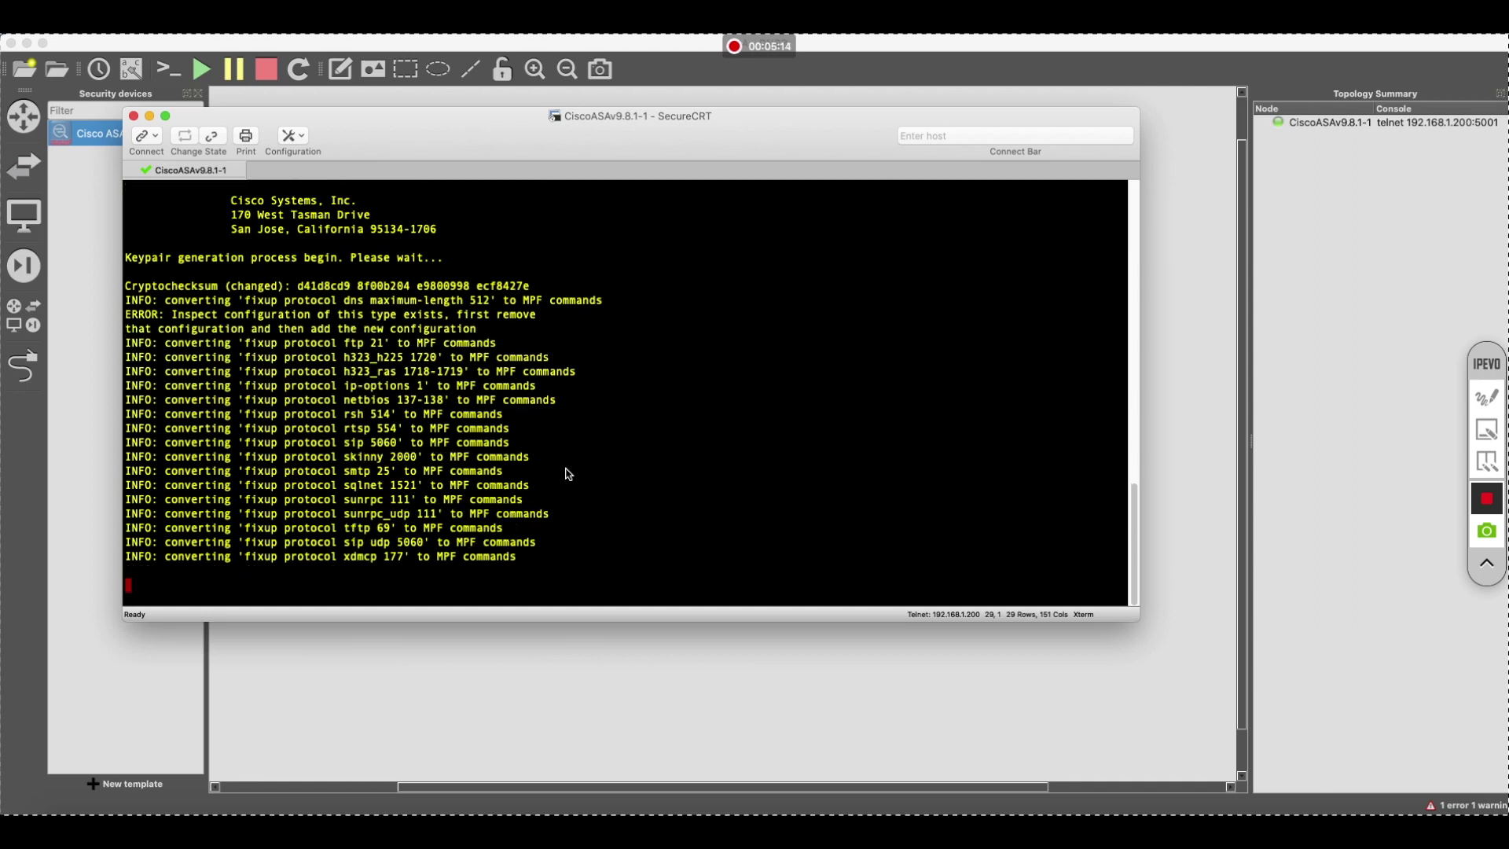
{"action": "left_click", "coordinate": [509, 658]}
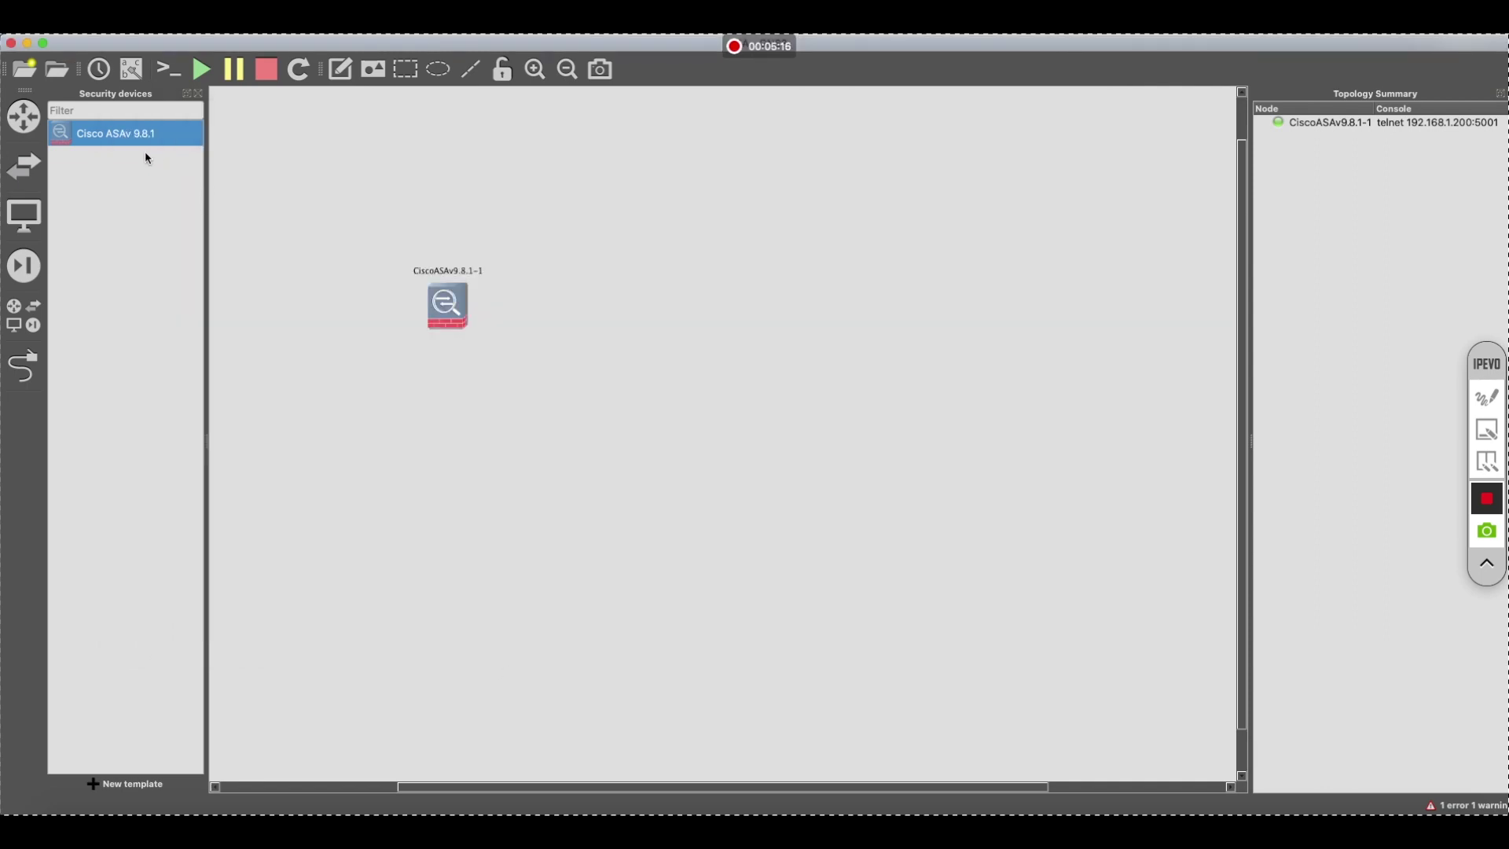
{"action": "right_click", "coordinate": [134, 131]}
{"action": "left_click", "coordinate": [205, 156]}
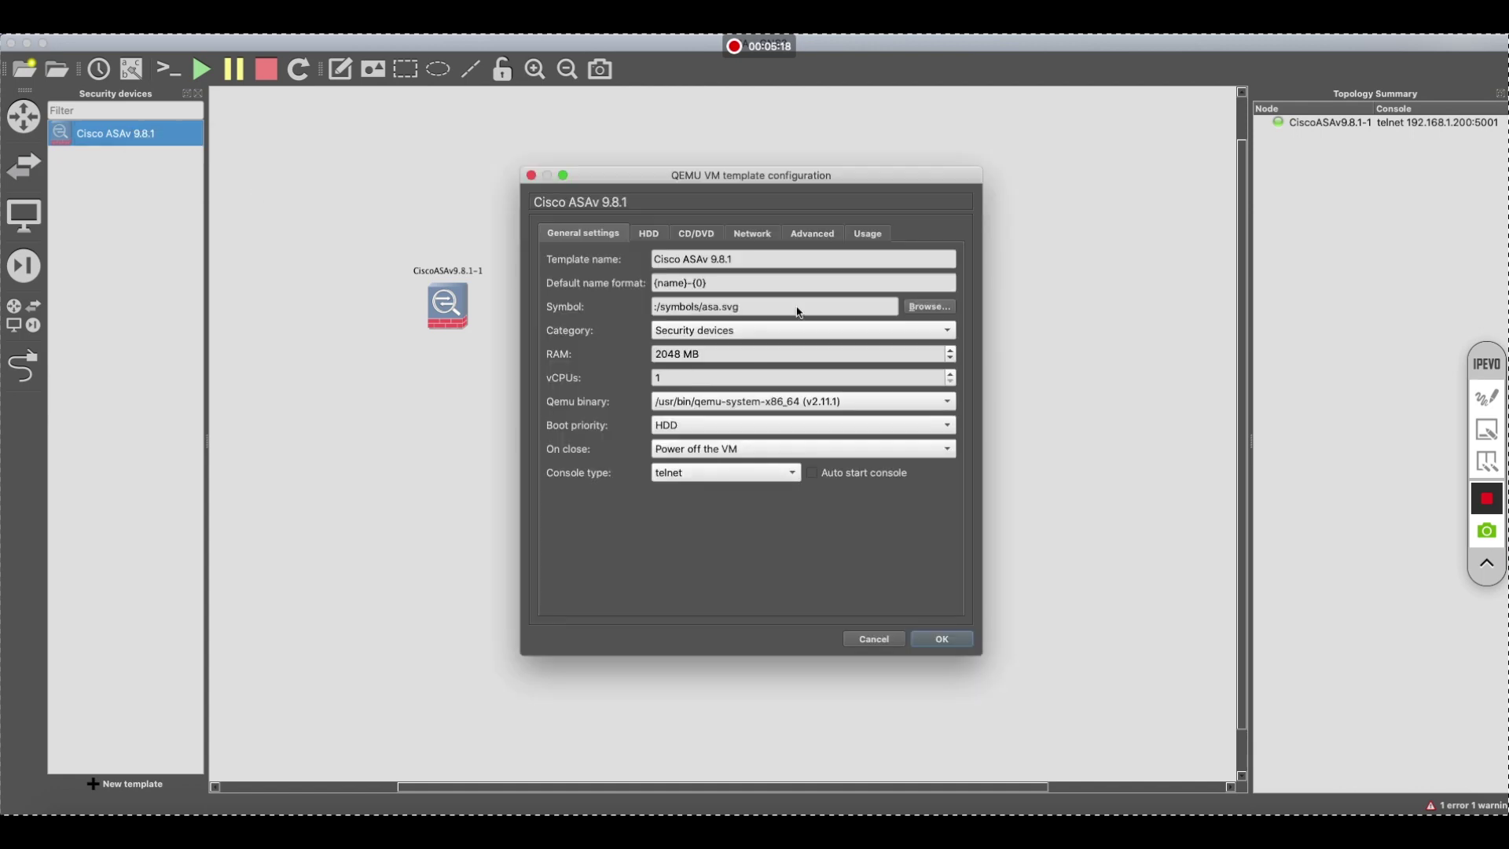
{"action": "left_click", "coordinate": [816, 235]}
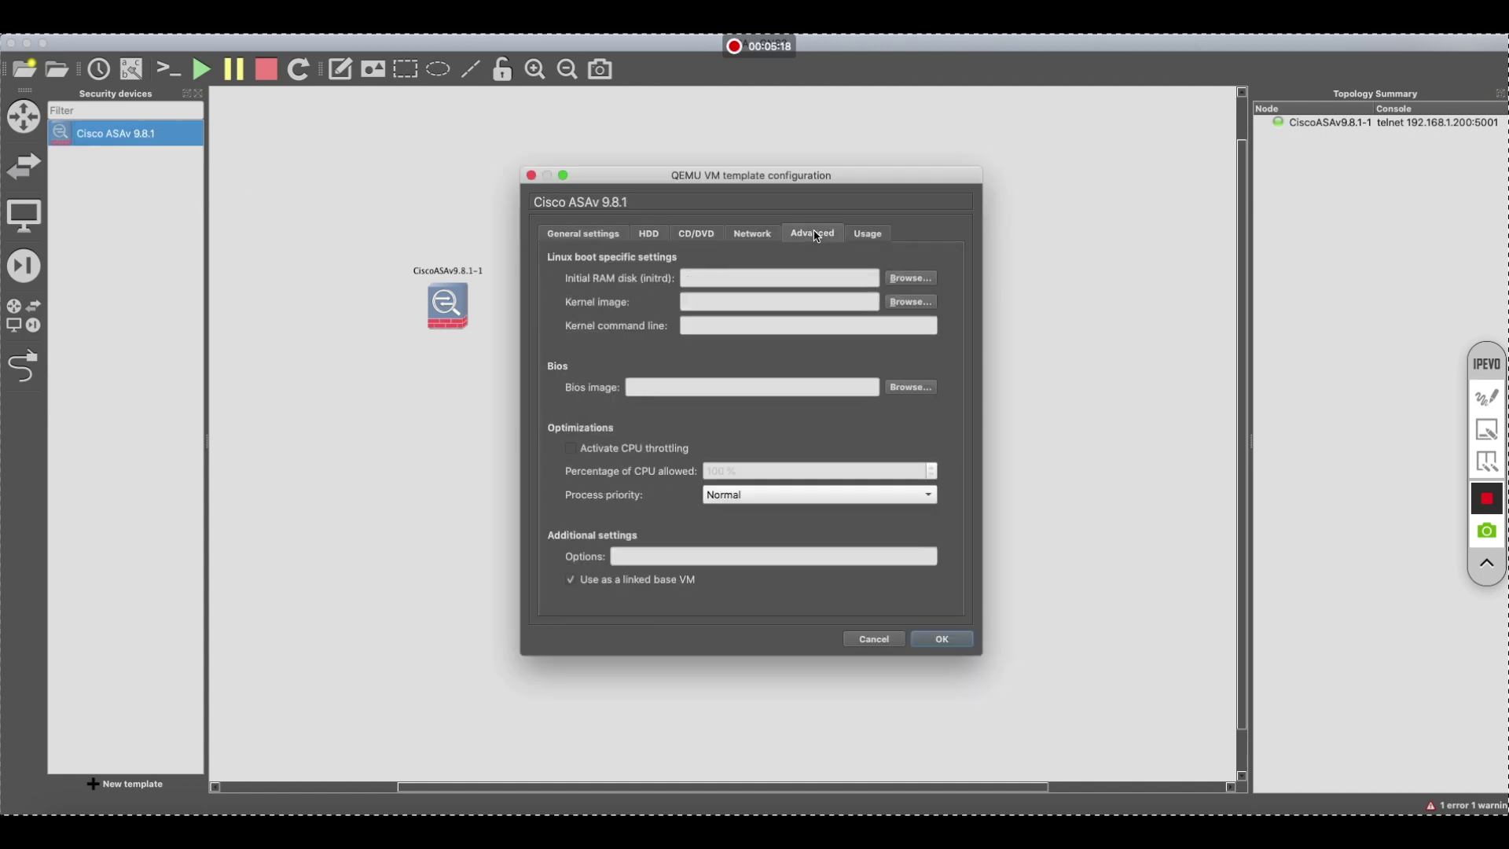
{"action": "left_click", "coordinate": [941, 640]}
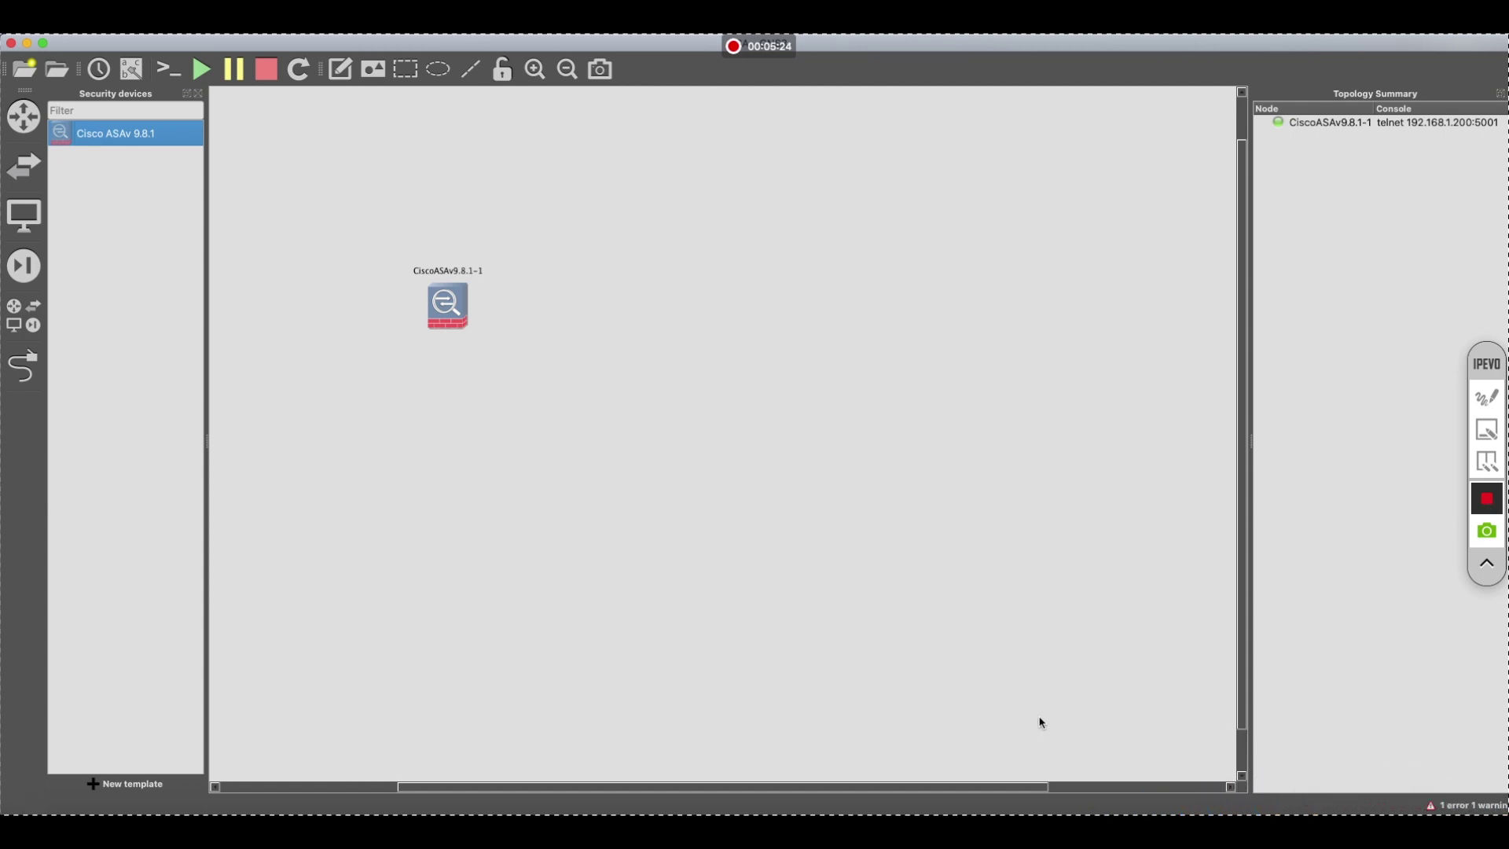
{"action": "left_click", "coordinate": [1352, 800]}
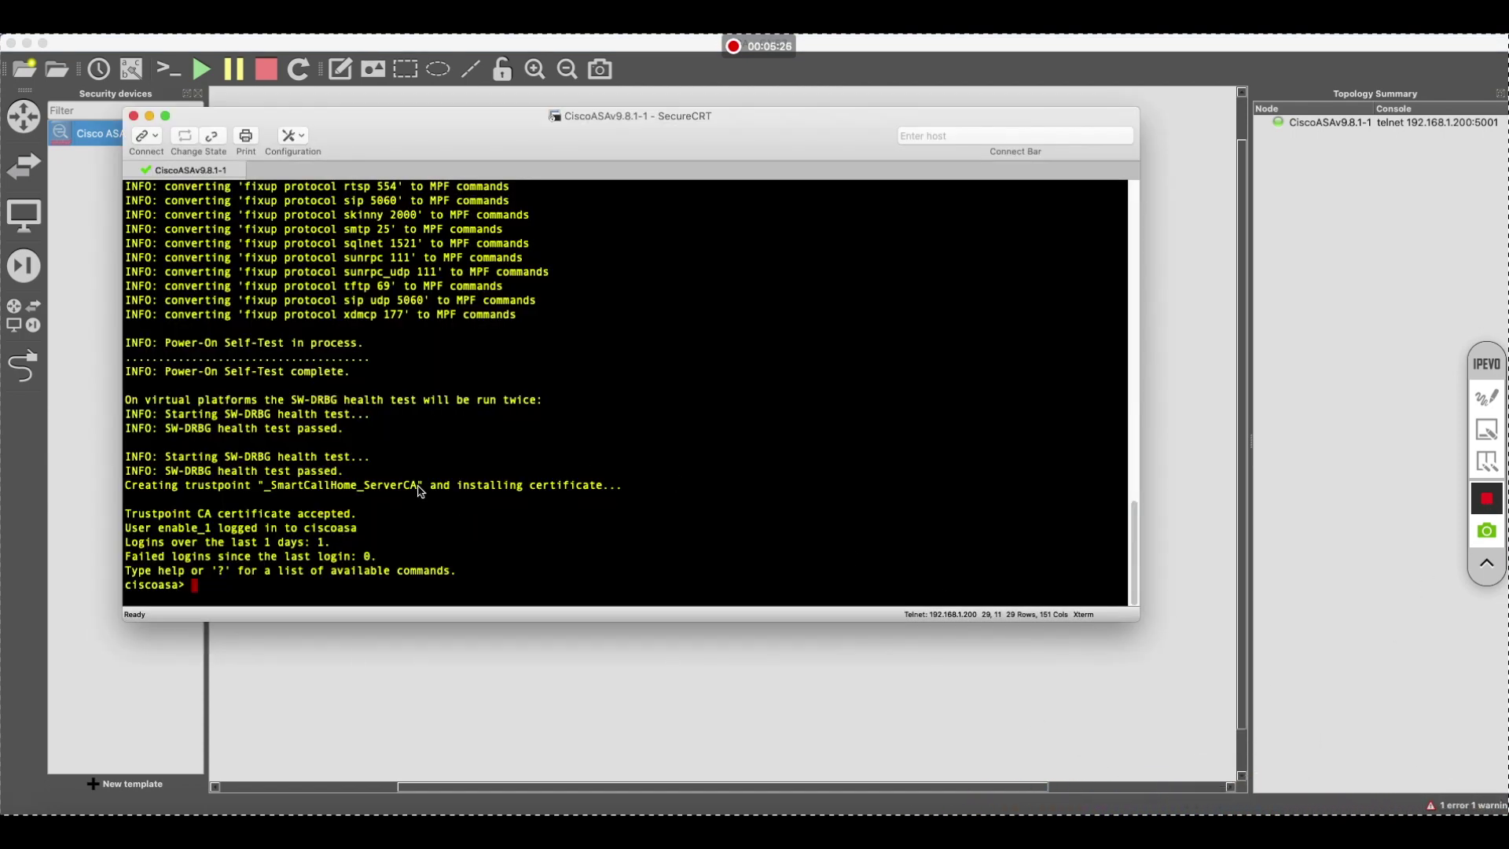
At the ciscoasa> prompt, run enable and submit the password to reach ciscoasa#
{"action": "key", "text": "Return"}
{"action": "key", "text": "Return"}
{"action": "key", "text": "Return"}
{"action": "key", "text": "Return"}
{"action": "key", "text": "Return"}
{"action": "key", "text": "Return"}
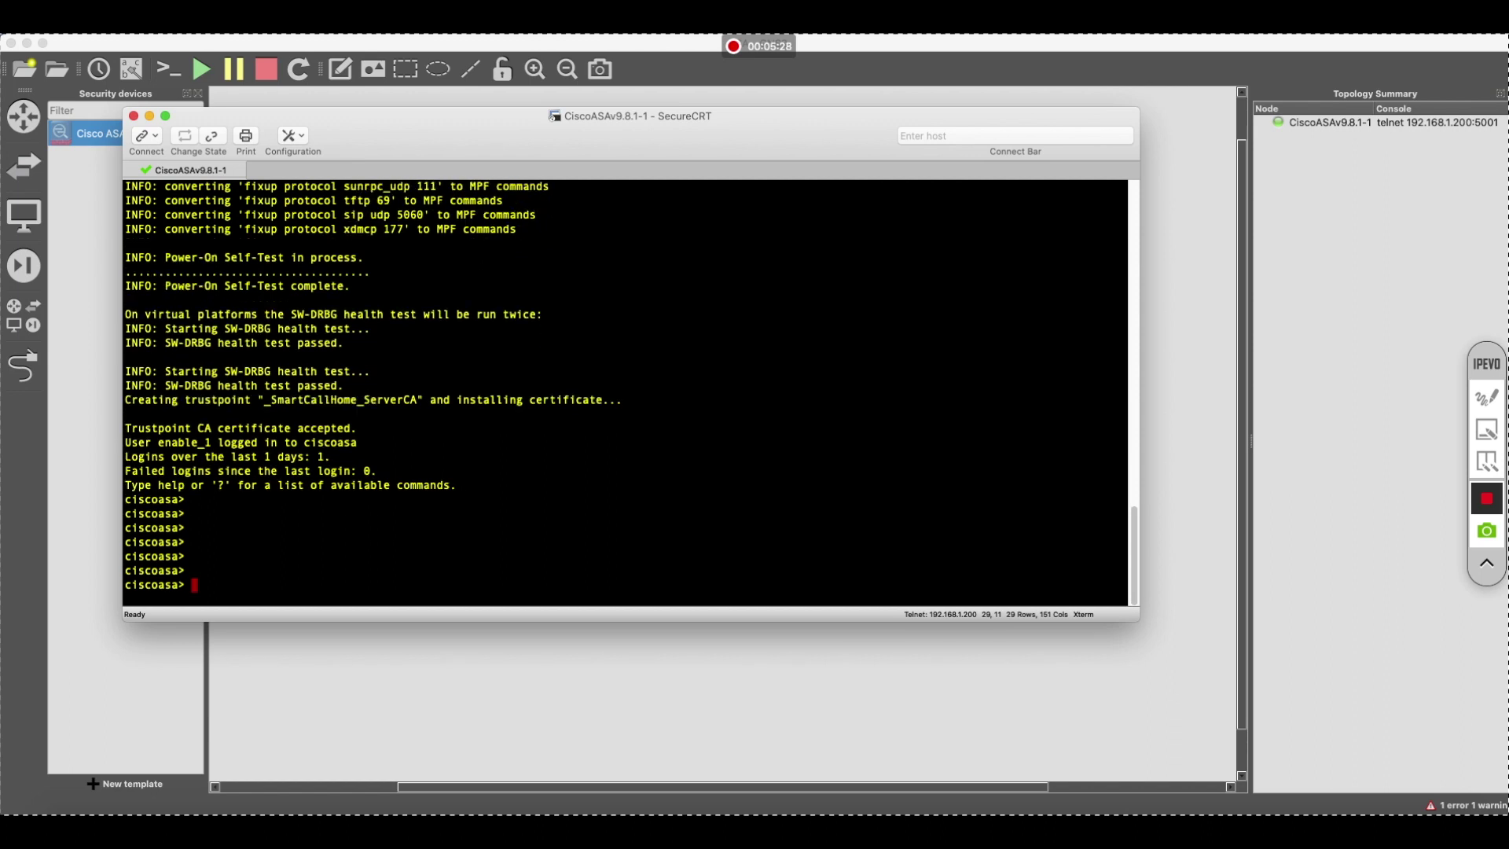
{"action": "type", "text": "enable"}
{"action": "key", "text": "Return"}
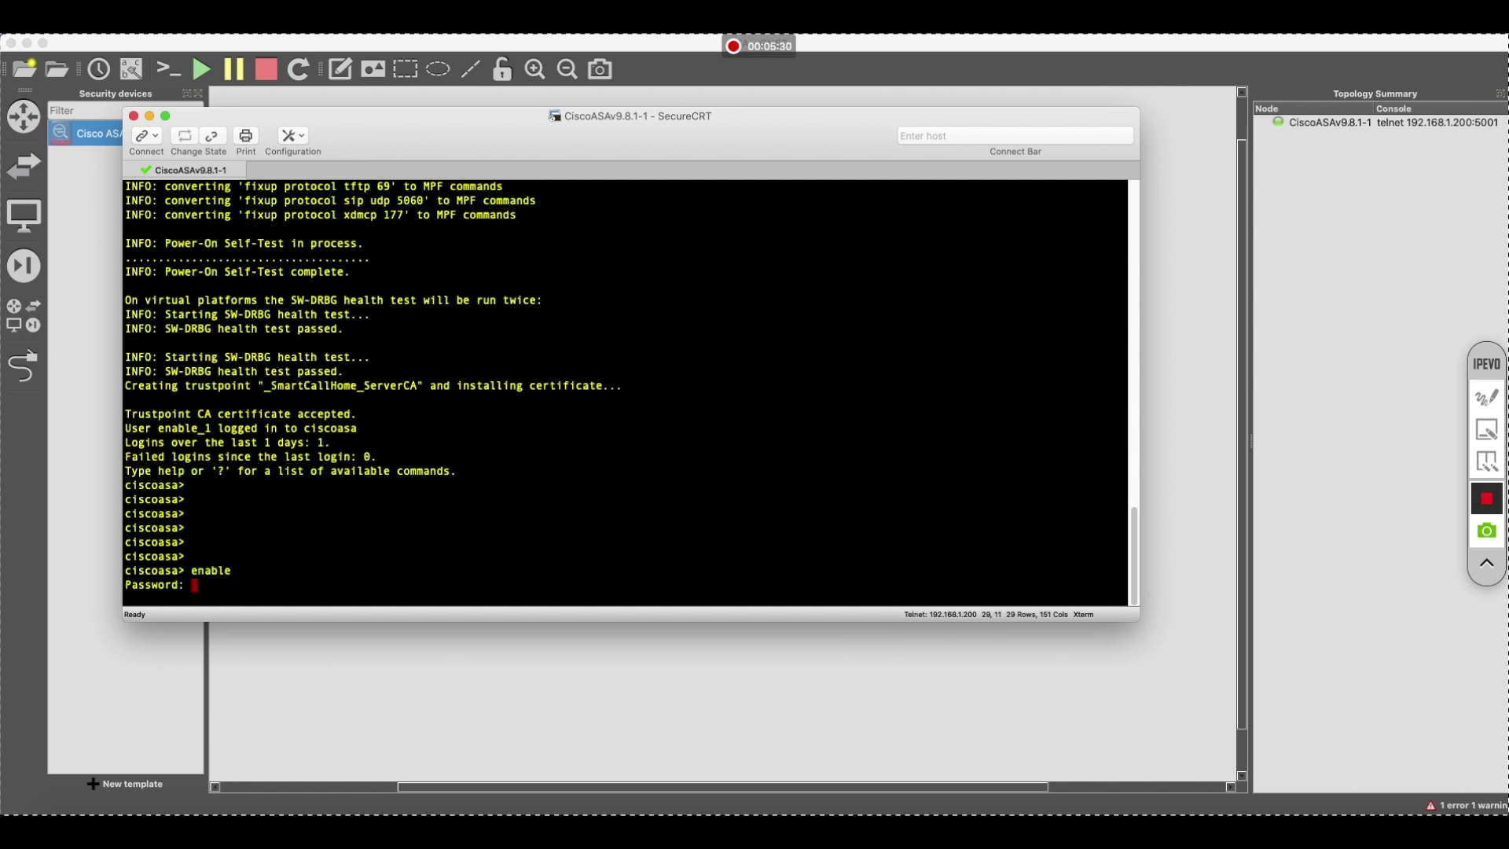
{"action": "key", "text": "Return"}
{"action": "key", "text": "Return"}
{"action": "key", "text": "Return"}
{"action": "key", "text": "Return"}
{"action": "key", "text": "Return"}
{"action": "key", "text": "Return"}
{"action": "key", "text": "Return"}
{"action": "key", "text": "Return"}
{"action": "key", "text": "Return"}
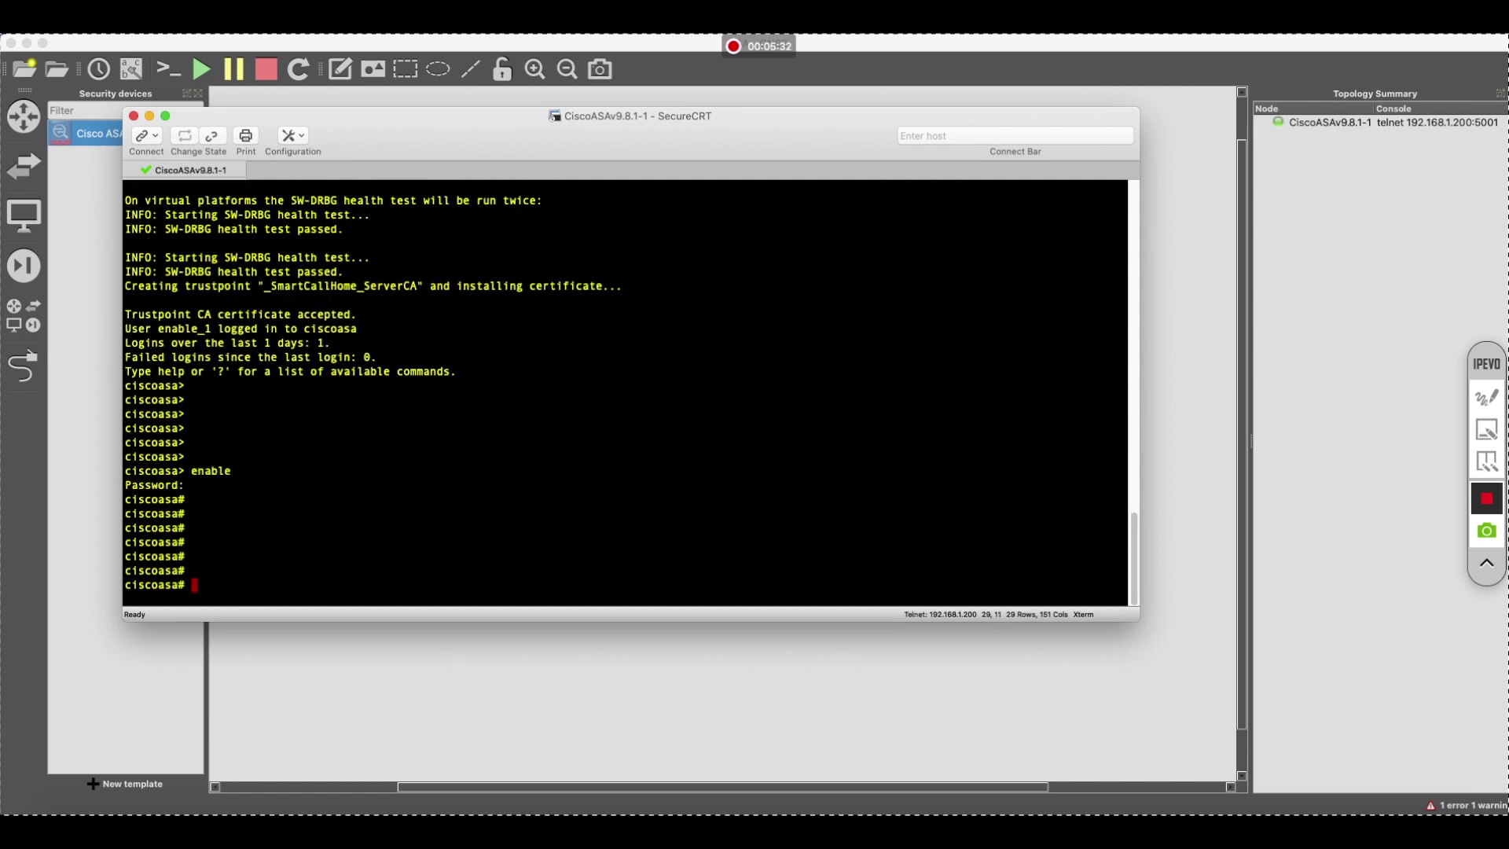